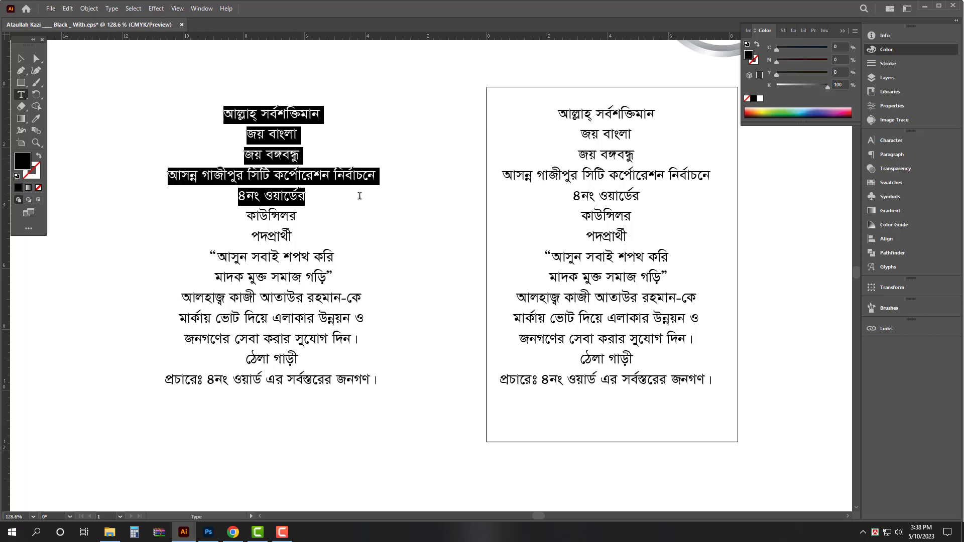
# - Reduce the unboxed copy of the poster text to the single line “কাউন্সিলর পদপ্রার্থী”
pyautogui.press('BackSpace')
pyautogui.press('BackSpace')
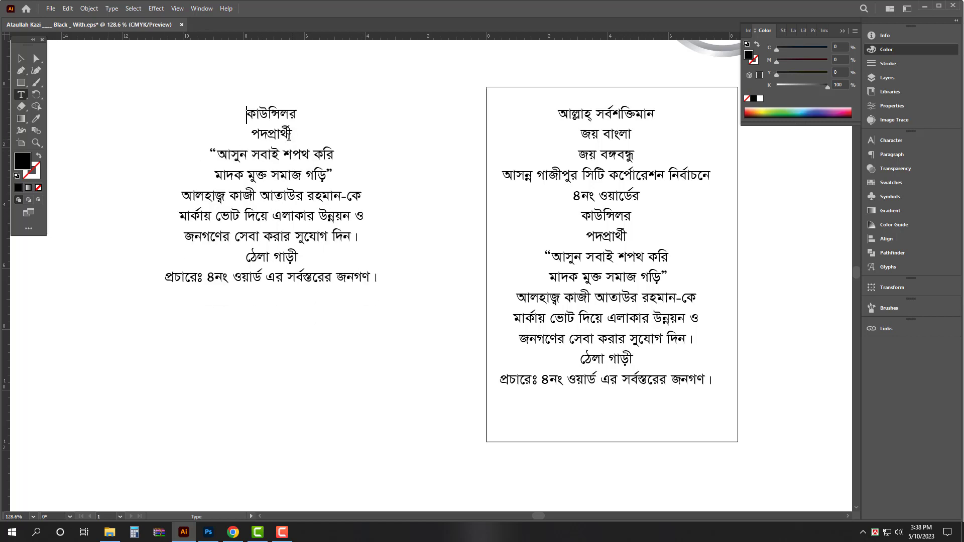
pyautogui.press('BackSpace')
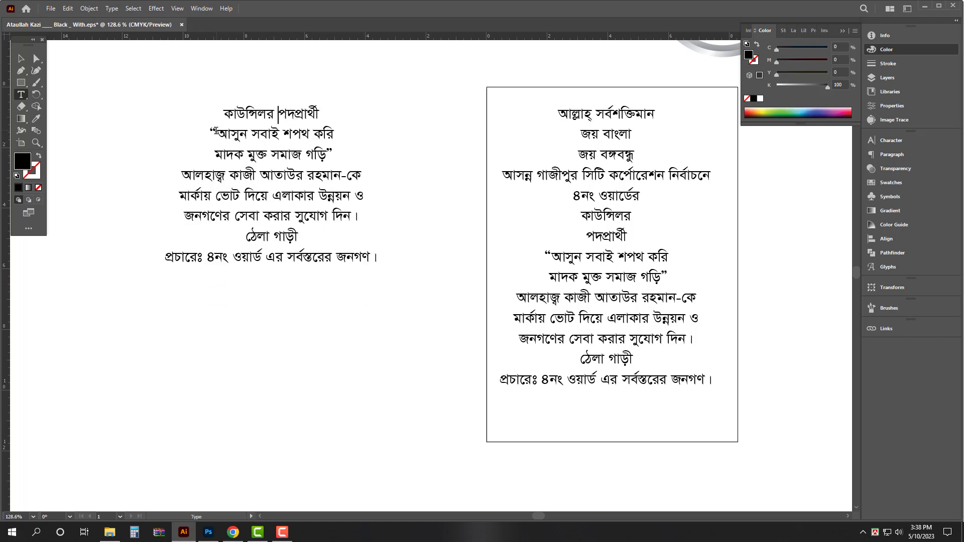
pyautogui.moveTo(211, 132); pyautogui.dragTo(456, 301)
pyautogui.press('BackSpace')
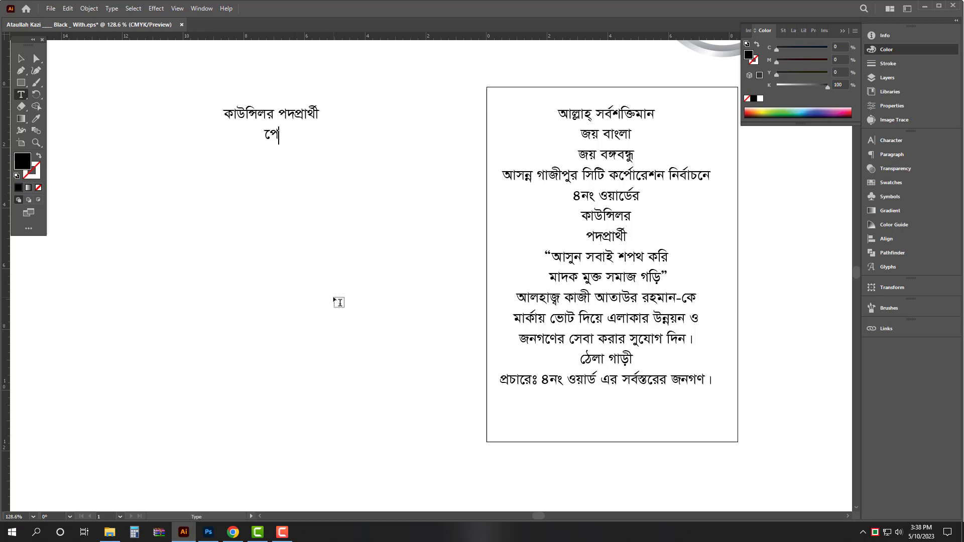
# - Add the second line “পোষ্টার ডিজাইন সাইজ ২ফিট ৩ফিট” to the unboxed text and enlarge the two-line block
pyautogui.write('পোষ্টার ডিজাইন')
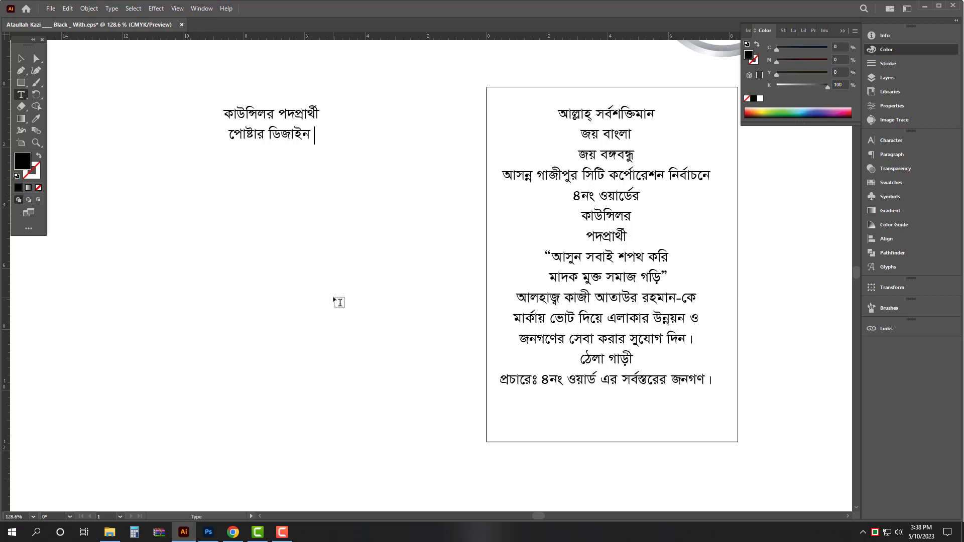
pyautogui.write('সা')
pyautogui.press('BackSpace')
pyautogui.press('BackSpace')
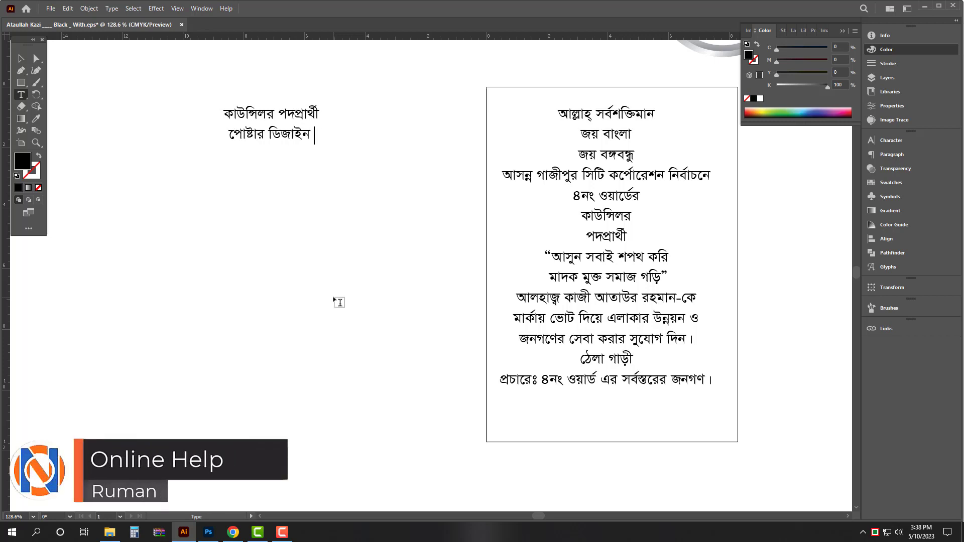
pyautogui.write('সা্িইজ')
pyautogui.write(' ২ফিট')
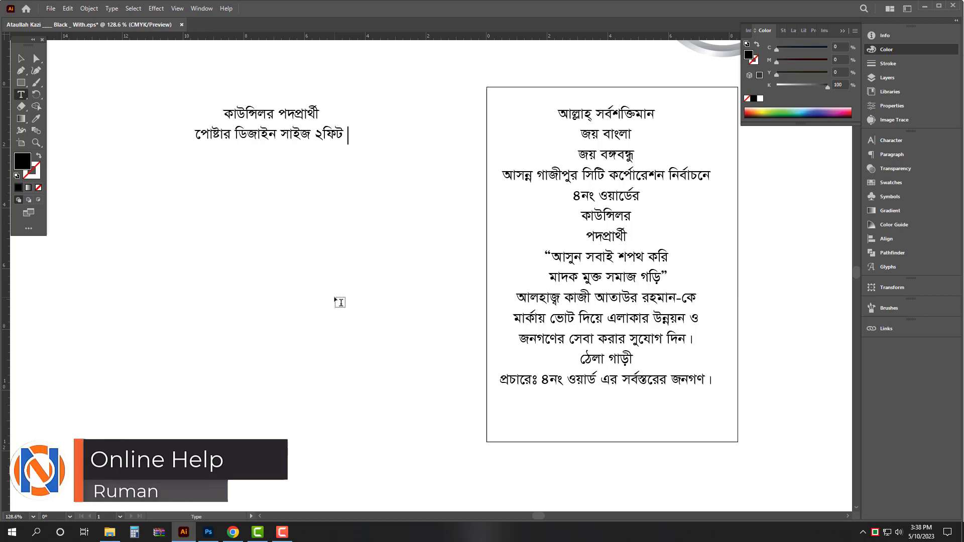
pyautogui.write('৩ফিট')
pyautogui.press('Escape')
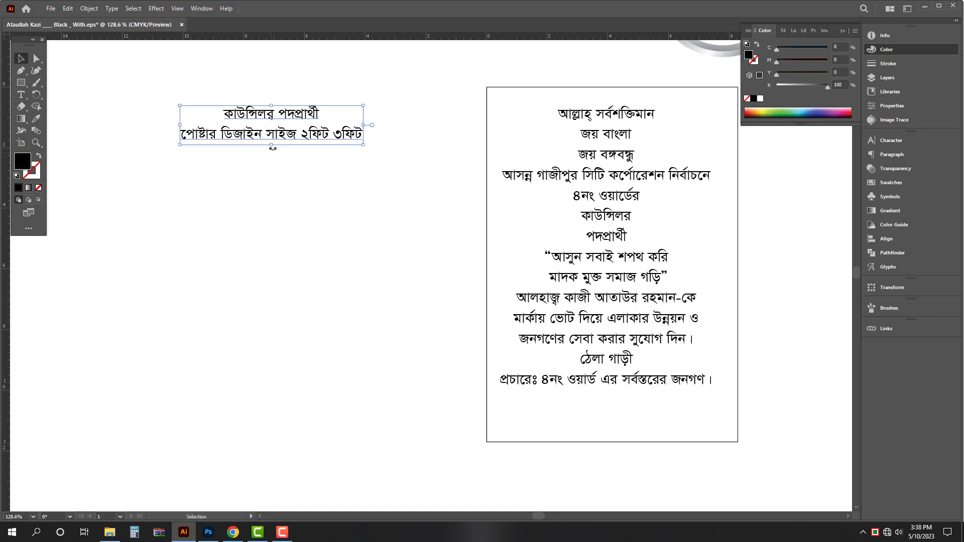
pyautogui.moveTo(272, 151); pyautogui.dragTo(289, 184)
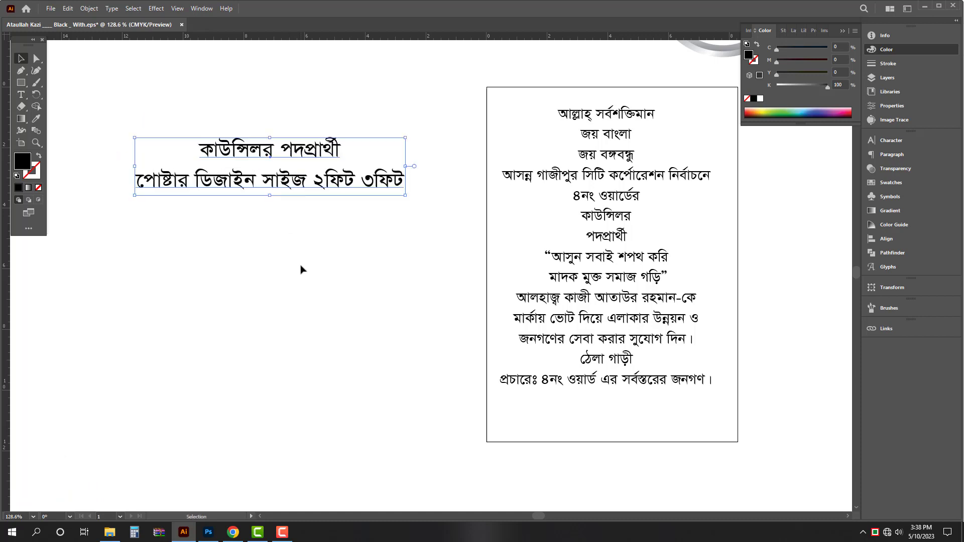
# - Delete the unboxed text block beside the boxed poster text
pyautogui.click(324, 315)
pyautogui.moveTo(291, 286); pyautogui.dragTo(396, 126)
pyautogui.press('Delete')
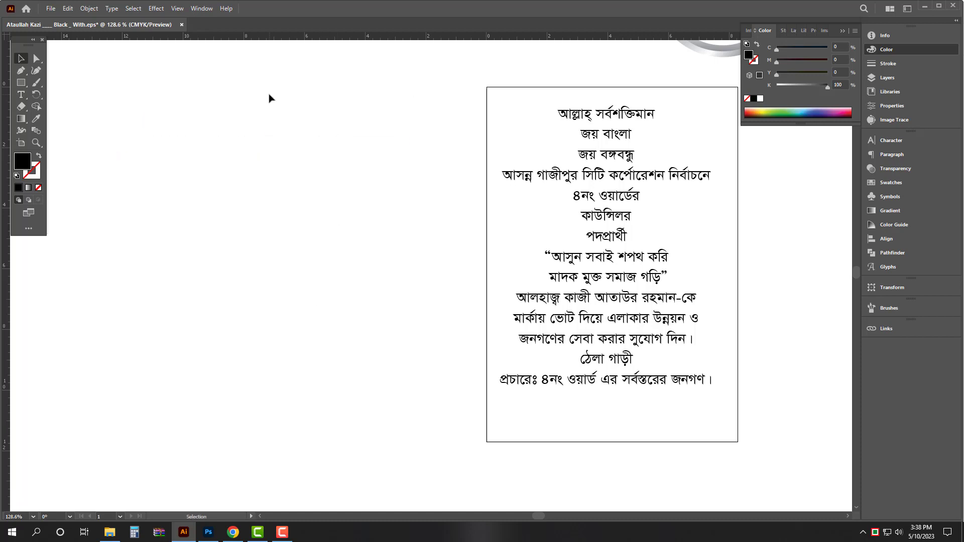
# - Create a black-filled rectangle 24 in wide for the 2 ft by 3 ft poster, in the empty area beside the boxed text
pyautogui.hotkey('ctrl', '0')
pyautogui.moveTo(285, 89); pyautogui.dragTo(147, 151)
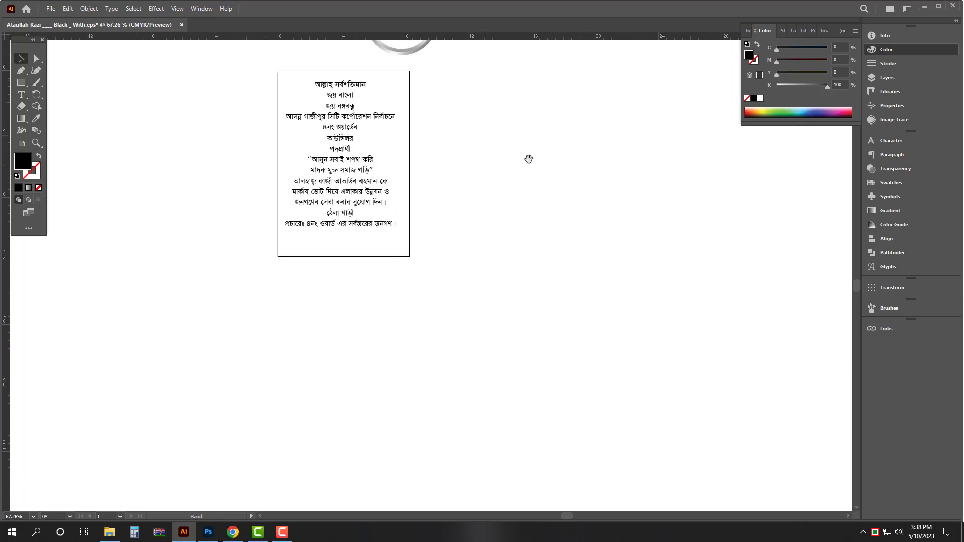
pyautogui.moveTo(529, 159); pyautogui.dragTo(385, 196)
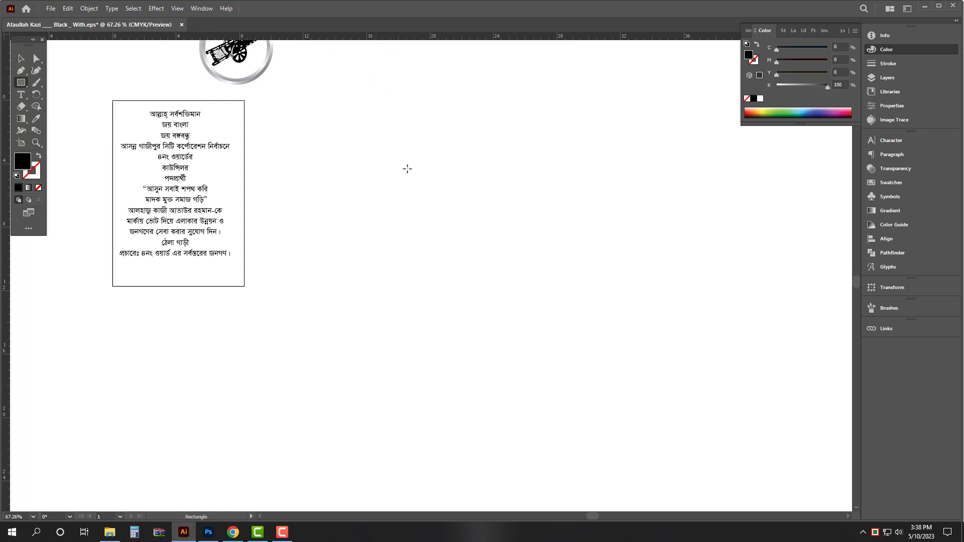
pyautogui.click(504, 181)
pyautogui.press('Tab')
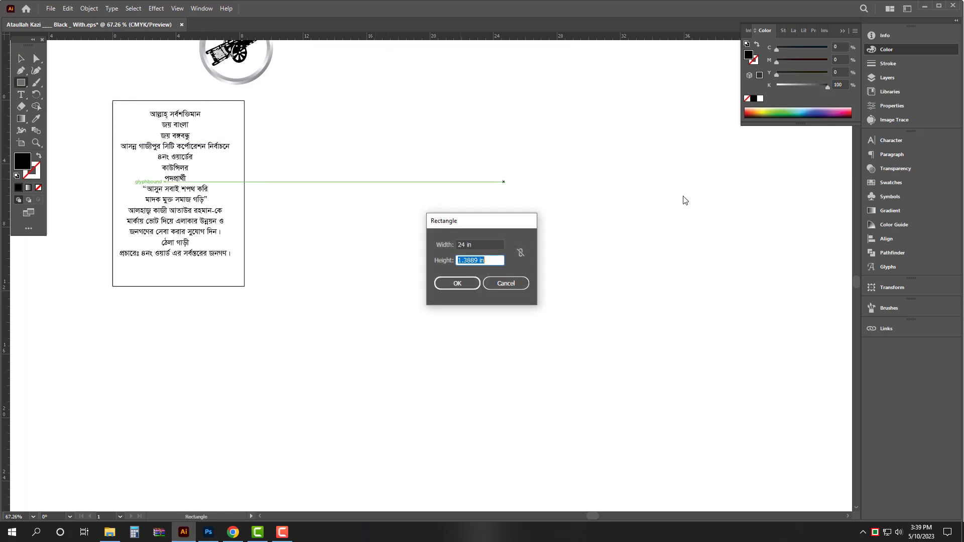
pyautogui.press('Return')
pyautogui.click(21, 59)
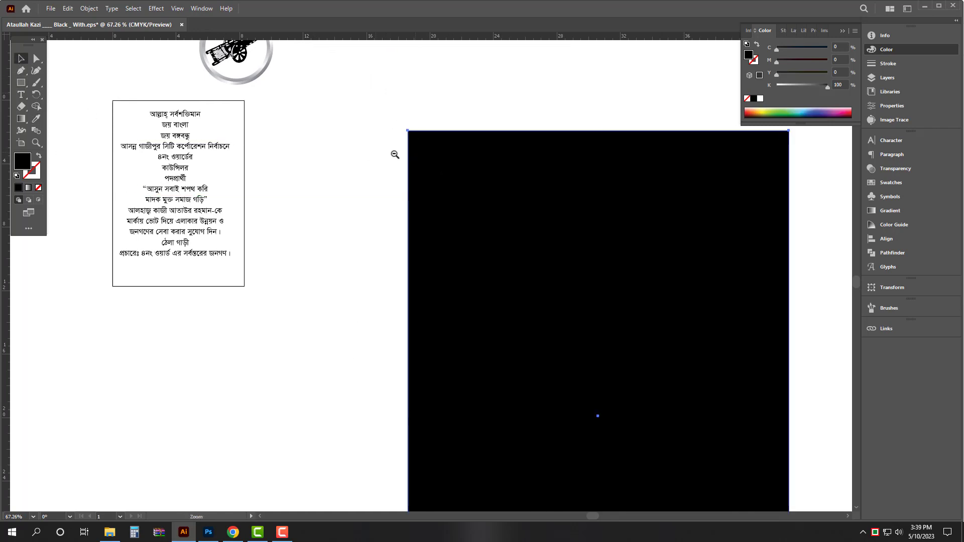
# - Place a vertical and a horizontal guide through the centre of the black rectangle
pyautogui.moveTo(413, 153); pyautogui.dragTo(333, 153)
pyautogui.click(550, 224)
pyautogui.scroll(1, 574, 229)
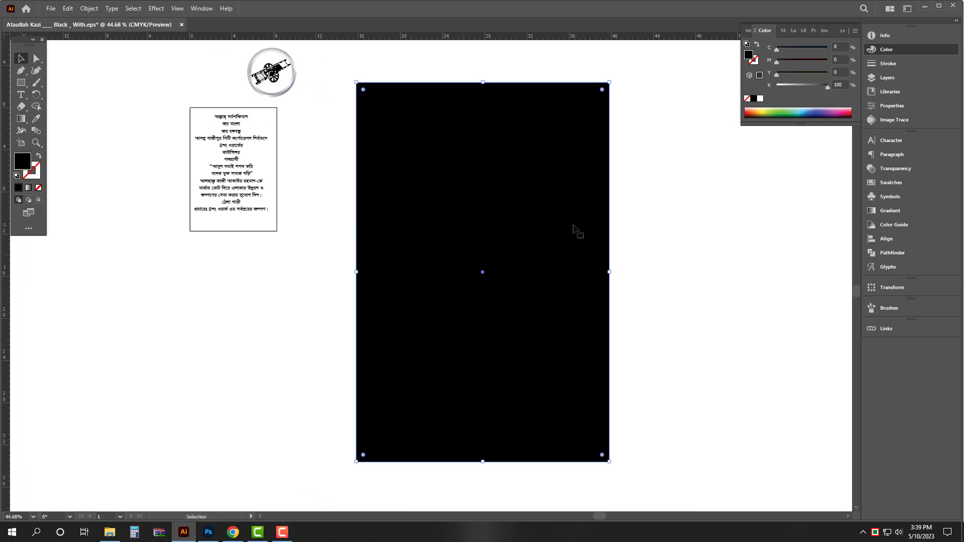
pyautogui.moveTo(8, 307); pyautogui.dragTo(483, 186)
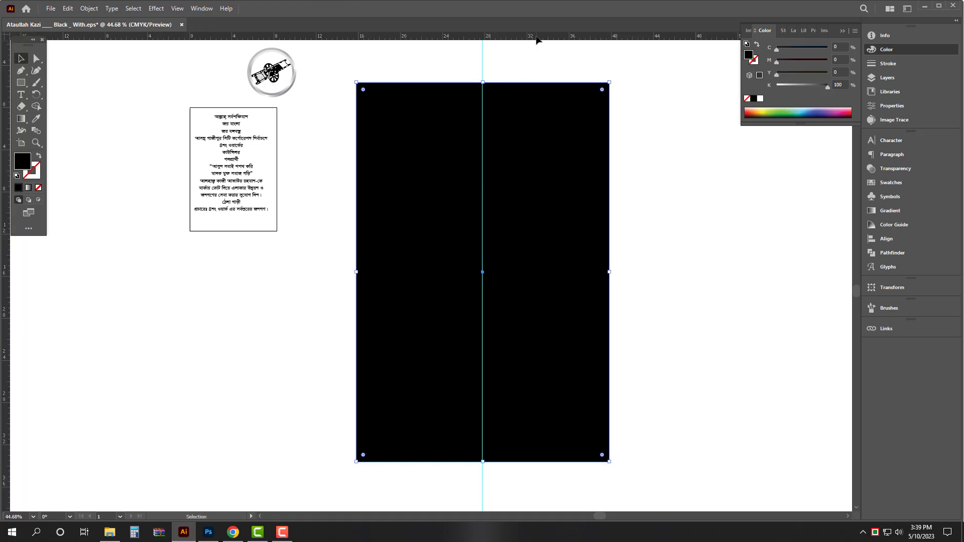
pyautogui.moveTo(538, 36); pyautogui.dragTo(495, 272)
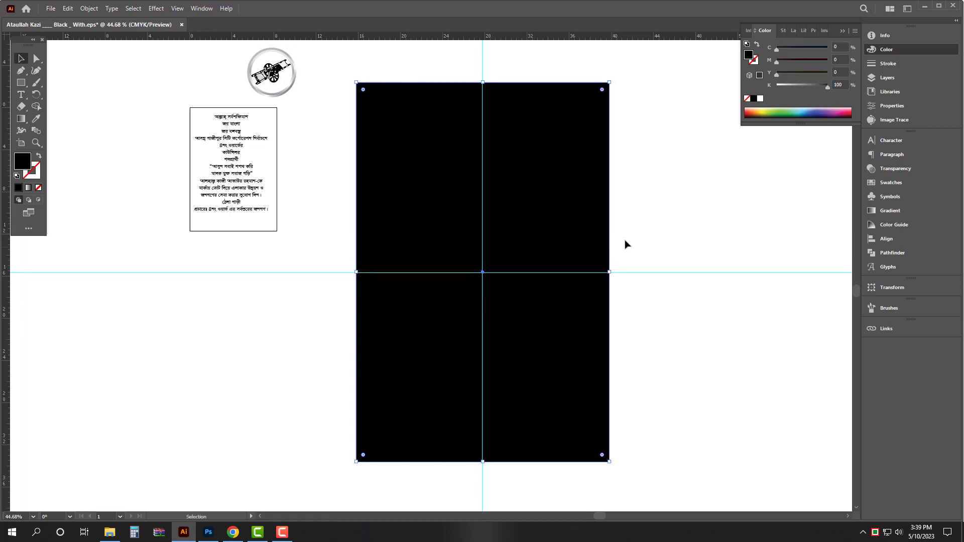
pyautogui.click(680, 244)
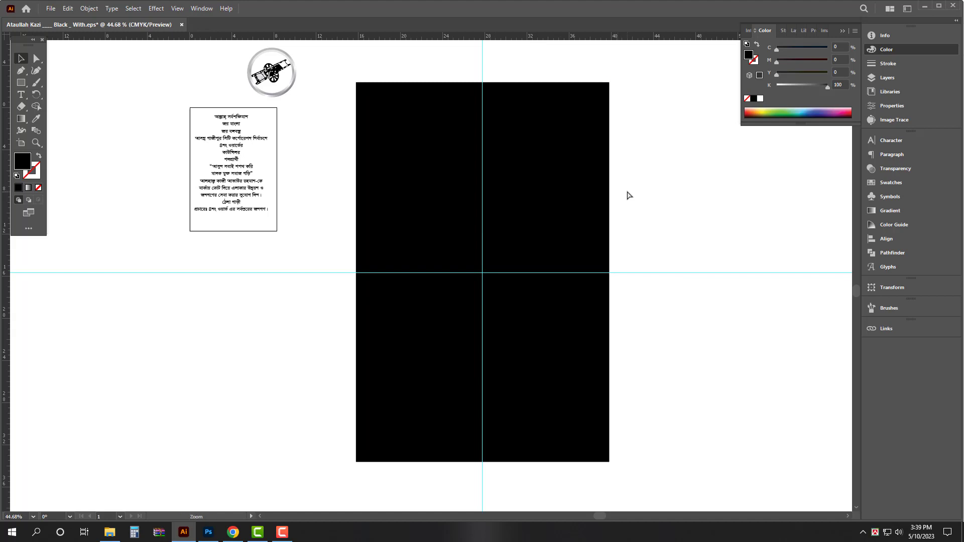
# - Nudge the black rectangle slightly to the left to align its centre with the vertical guide
pyautogui.moveTo(648, 187)
pyautogui.mouseDown()
pyautogui.moveTo(655, 193)
pyautogui.moveTo(645, 192)
pyautogui.mouseUp()
pyautogui.click(563, 136)
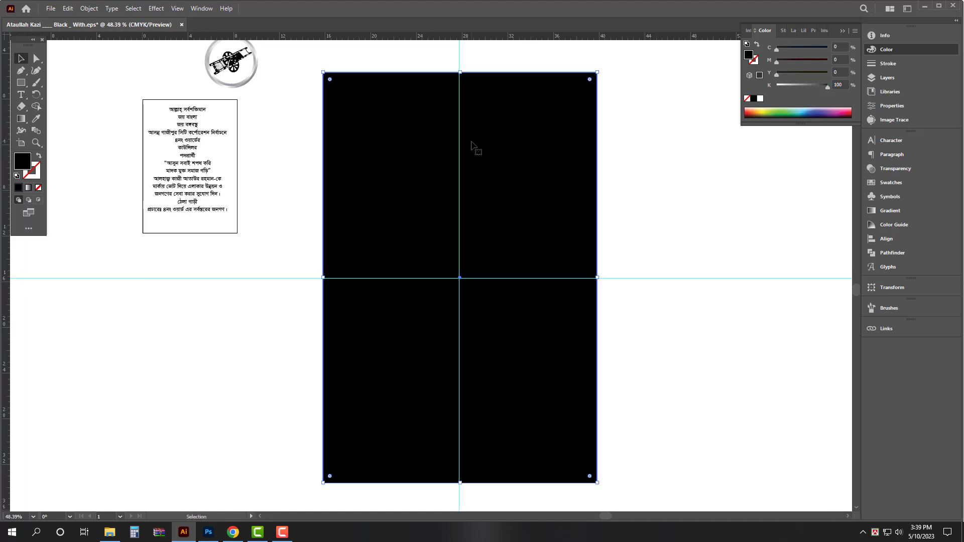
pyautogui.press('Left')
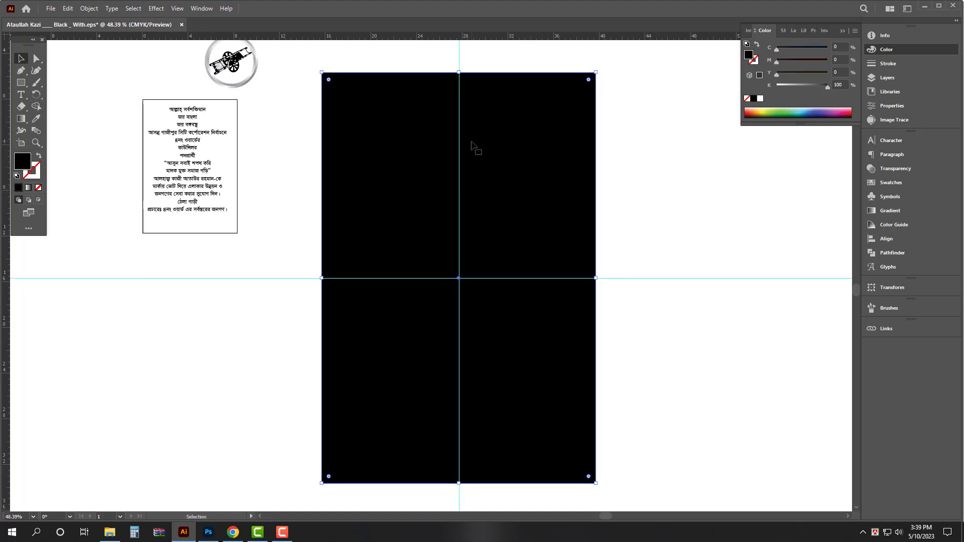
# - Offset the rectangle's path by -1 in and swap fill and stroke to make both rectangles unfilled black outlines
pyautogui.hotkey('alt', 'o')
pyautogui.press('p')
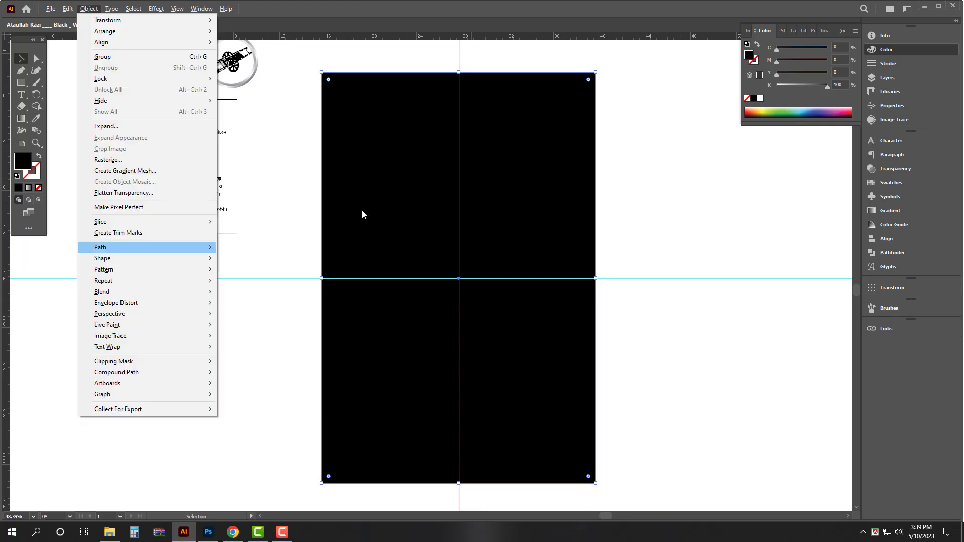
pyautogui.moveTo(197, 252)
pyautogui.click(240, 285)
pyautogui.write('-1')
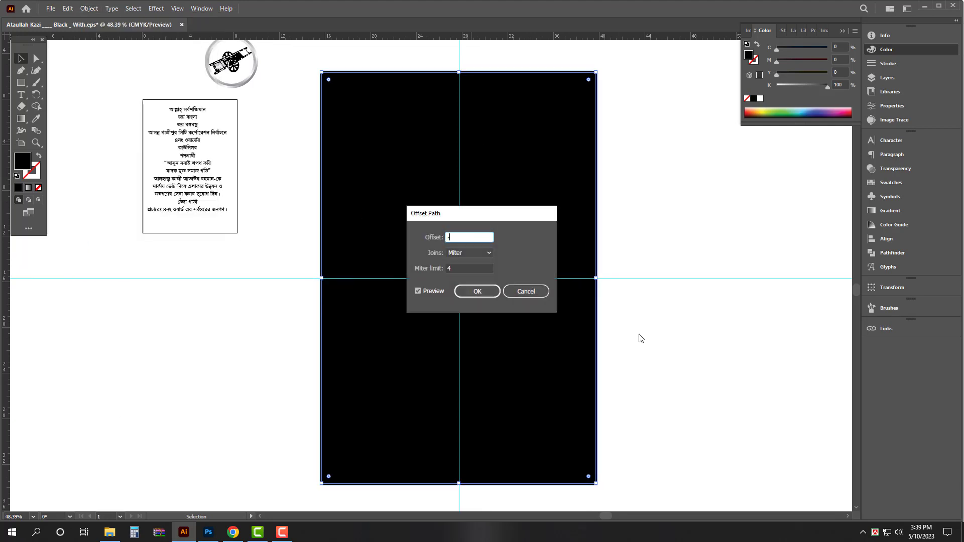
pyautogui.press('Return')
pyautogui.moveTo(654, 172); pyautogui.dragTo(445, 225)
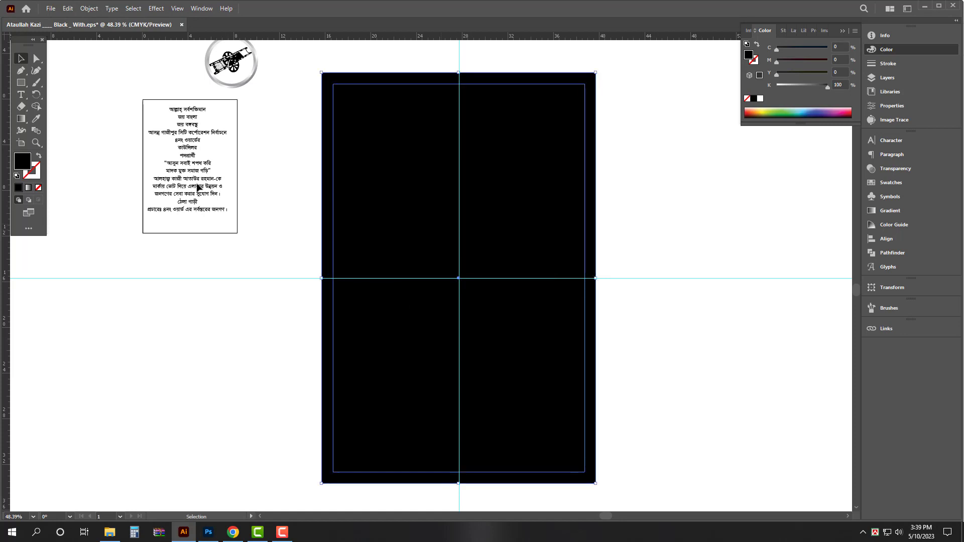
pyautogui.click(39, 157)
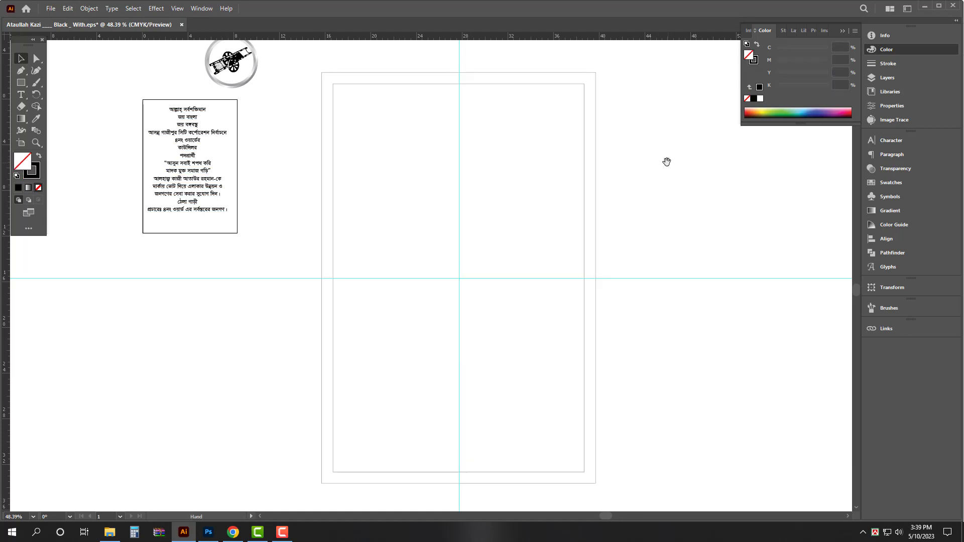
# - Move the boxed text into the poster frame, centred on the vertical guide, and enlarge it proportionally to roughly double size
pyautogui.moveTo(667, 161); pyautogui.dragTo(663, 197)
pyautogui.moveTo(192, 183); pyautogui.dragTo(454, 216)
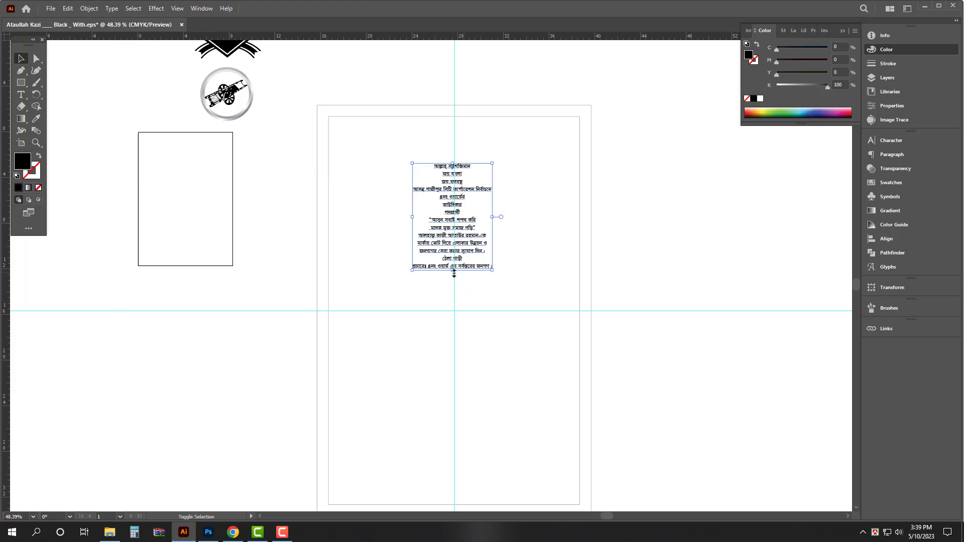
pyautogui.moveTo(453, 271); pyautogui.dragTo(454, 372)
# - Make a black header band across the top of the poster by shortening a copy of the outer rectangle and swapping its fill and stroke
pyautogui.click(467, 92)
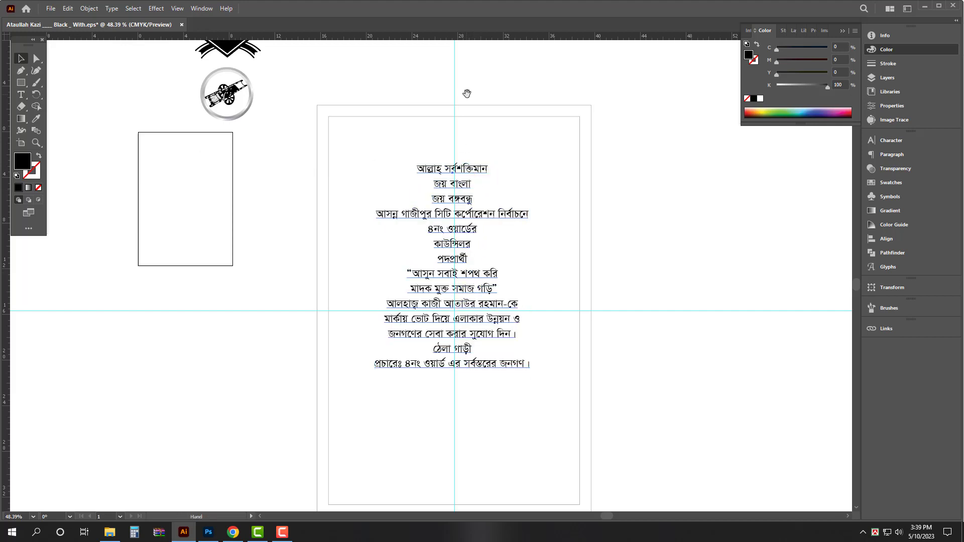
pyautogui.scroll(4, 467, 151)
pyautogui.moveTo(460, 199); pyautogui.dragTo(498, 250)
pyautogui.click(491, 220)
pyautogui.moveTo(516, 154); pyautogui.dragTo(428, 161)
pyautogui.moveTo(503, 216); pyautogui.dragTo(538, 234)
pyautogui.moveTo(538, 242); pyautogui.dragTo(521, 191)
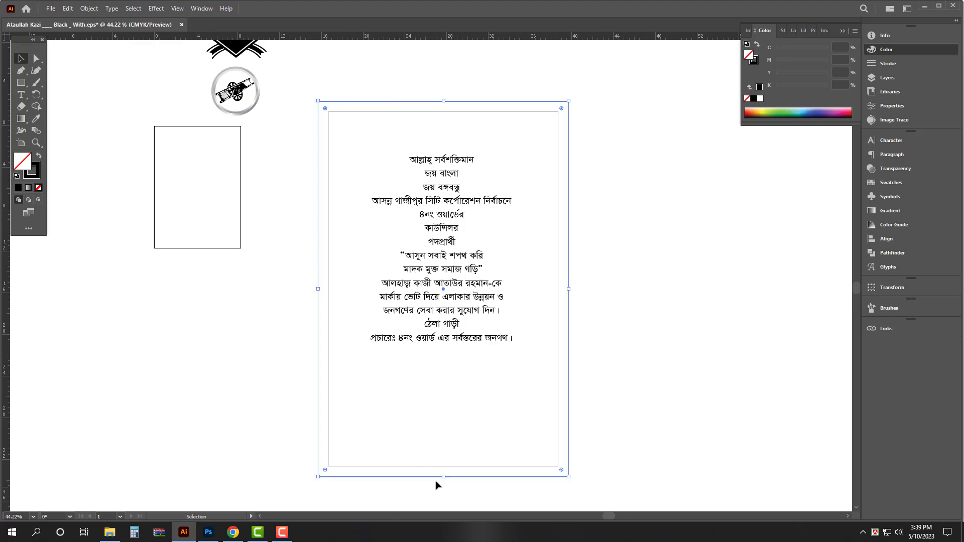
pyautogui.moveTo(443, 391); pyautogui.dragTo(444, 121)
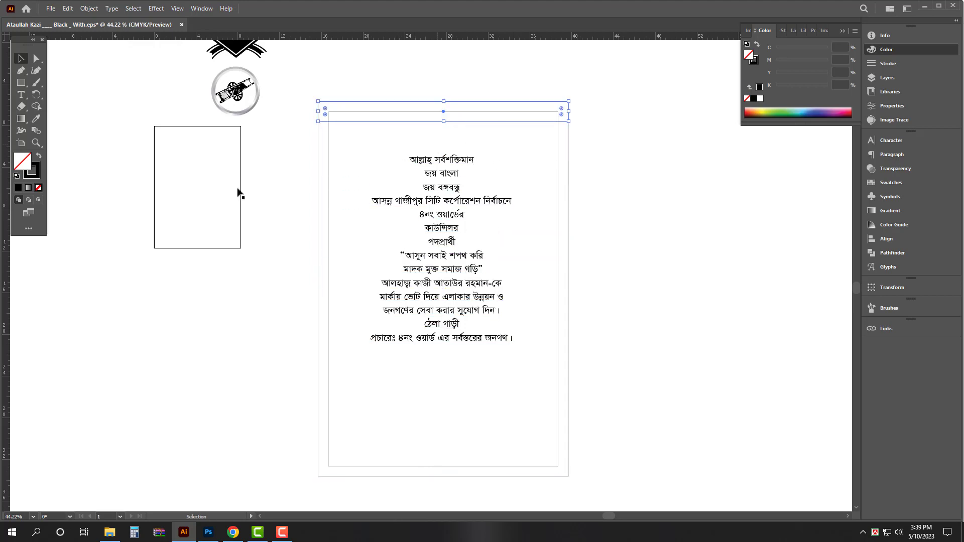
pyautogui.click(39, 156)
# - Show the guides and cut the first three lines, “আল্লাহ্ সর্বশক্তিমান” to “জয় বঙ্গবন্ধু”, out of the poster text block
pyautogui.scroll(2, 501, 159)
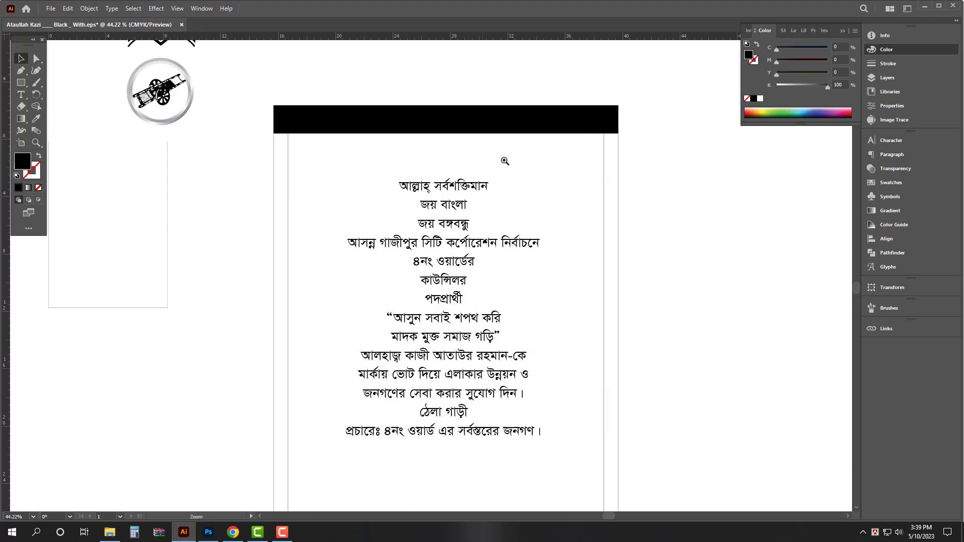
pyautogui.moveTo(450, 143); pyautogui.dragTo(467, 148)
pyautogui.click(472, 170)
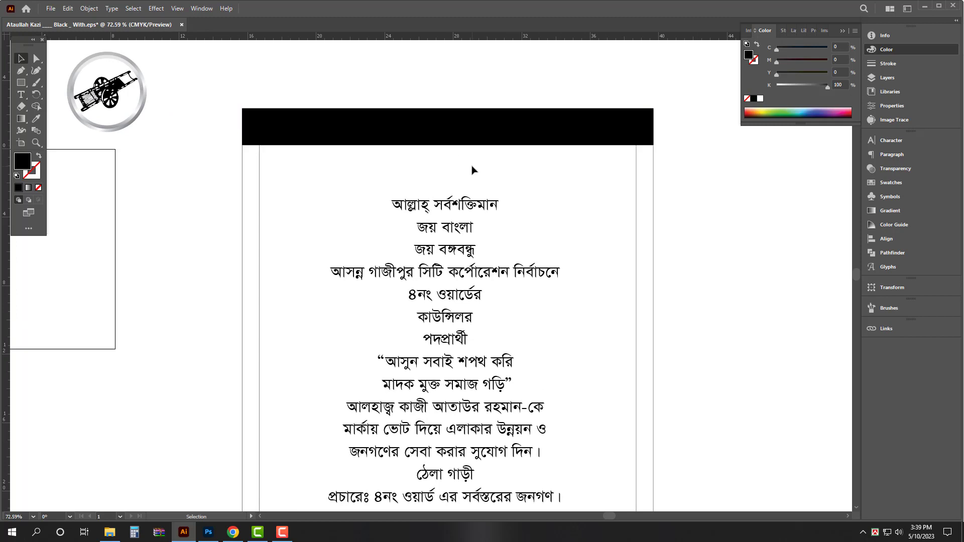
pyautogui.hotkey('ctrl', ';')
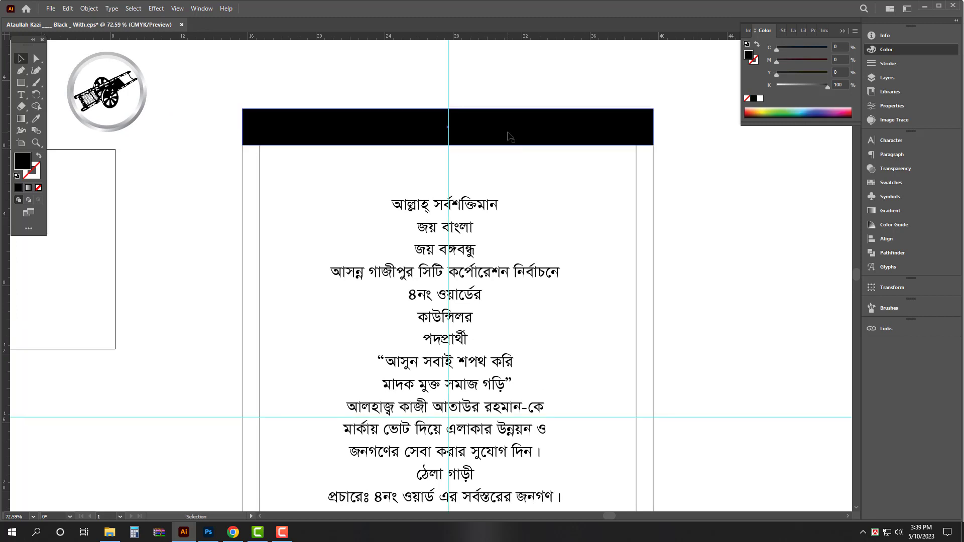
pyautogui.click(517, 217)
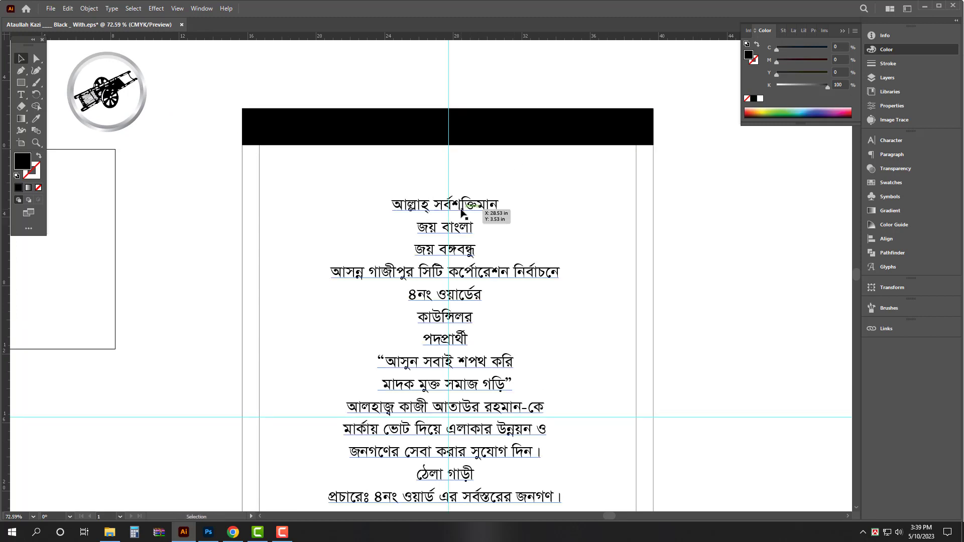
pyautogui.press('t')
pyautogui.moveTo(397, 203); pyautogui.dragTo(502, 254)
pyautogui.hotkey('ctrl', 'x')
pyautogui.press('BackSpace')
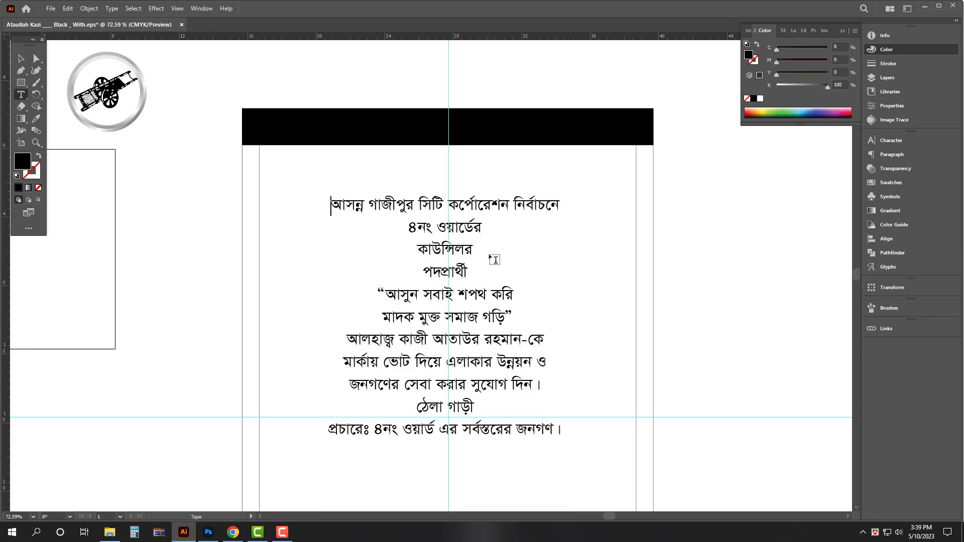
# - Duplicate the text block upward, replacing the copy's content with the three cut lines and positioning its first line on the black header band
pyautogui.moveTo(460, 210); pyautogui.dragTo(459, 172)
pyautogui.click(459, 170)
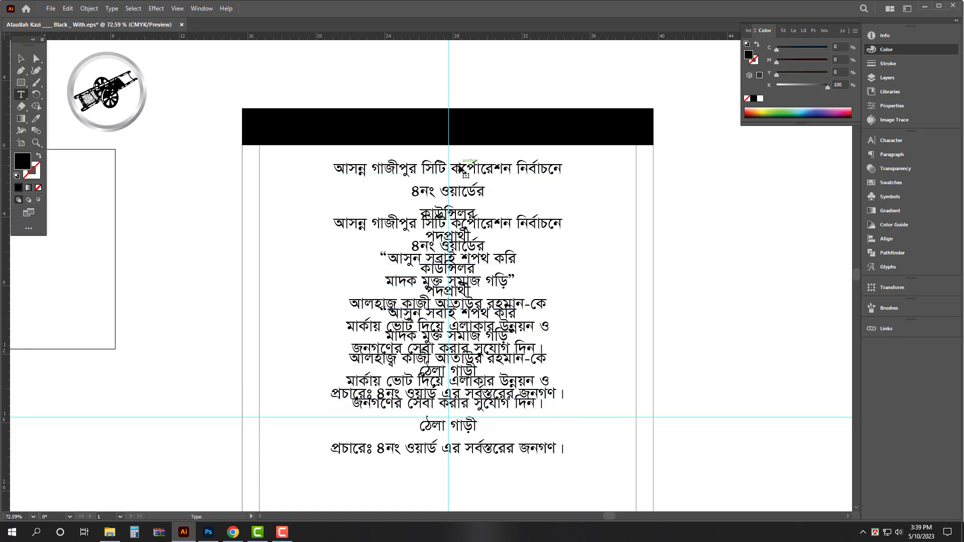
pyautogui.hotkey('ctrl', 'a')
pyautogui.hotkey('ctrl', 'v')
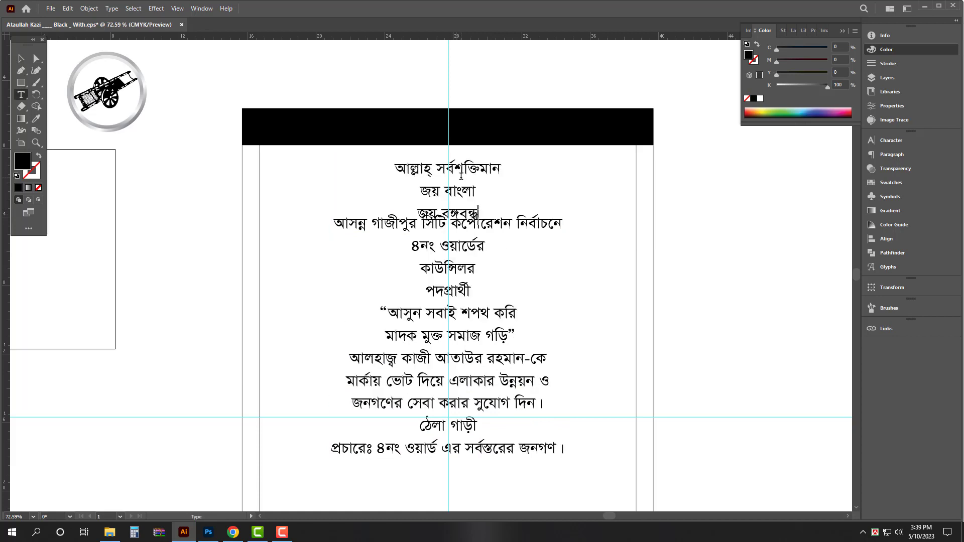
pyautogui.press('Escape')
pyautogui.moveTo(461, 176); pyautogui.dragTo(461, 137)
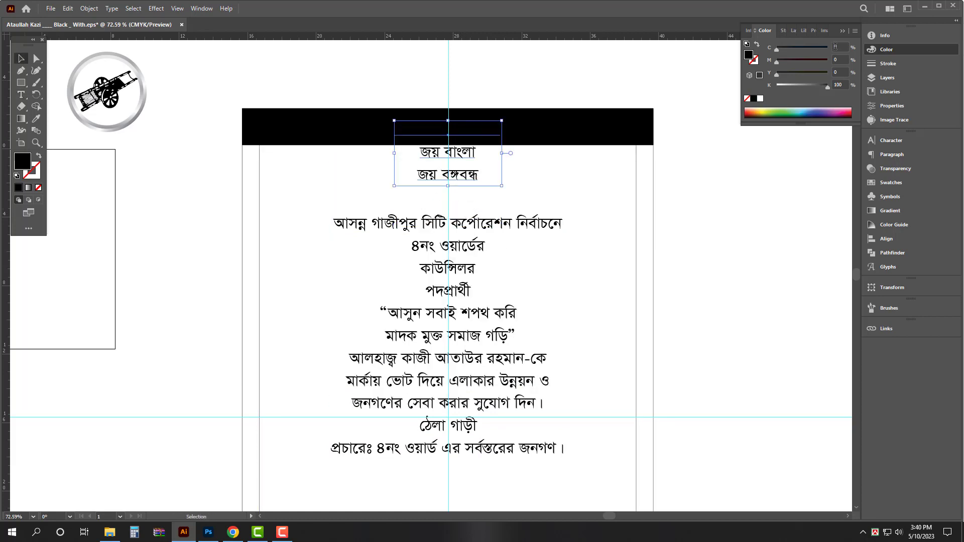
# - Fill the three-line header text block with white and cut its first line, “আল্লাহ্ সর্বশক্তিমান”, out of it
pyautogui.click(760, 99)
pyautogui.scroll(2, 426, 125)
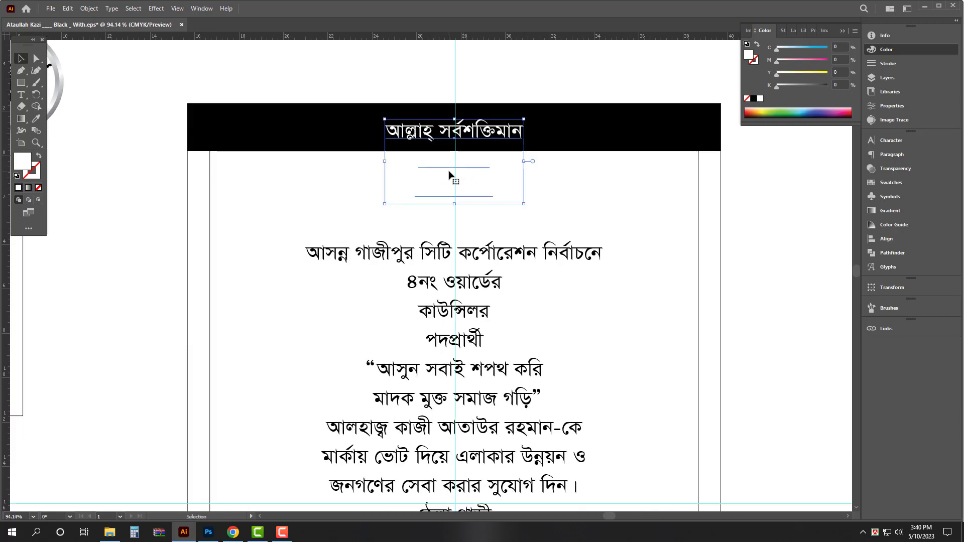
pyautogui.tripleClick(502, 135)
pyautogui.hotkey('ctrl', 'x')
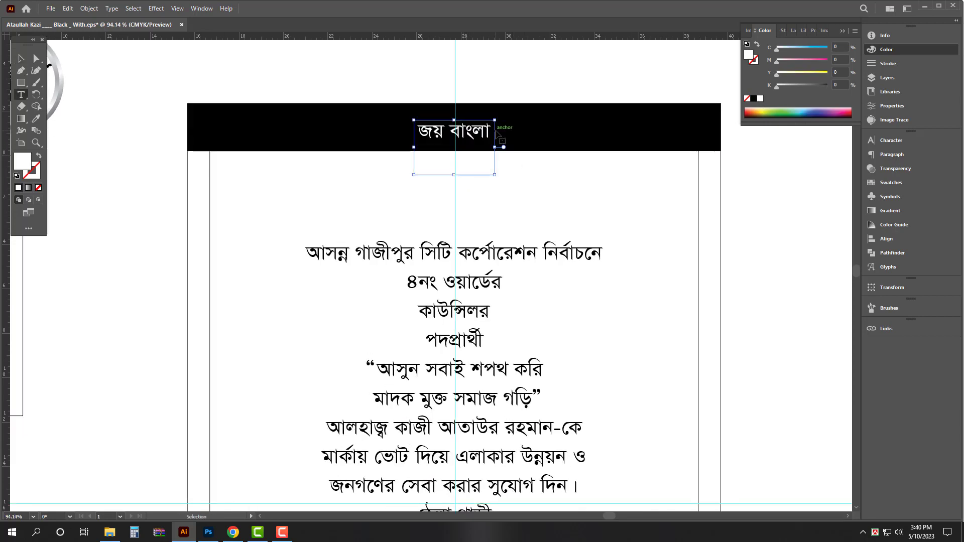
pyautogui.press('Escape')
# - Duplicate the remaining header text toward the band's right side and replace the original with a smaller, centred “আল্লাহ্ সর্বশক্তিমান”
pyautogui.moveTo(466, 132); pyautogui.dragTo(642, 126)
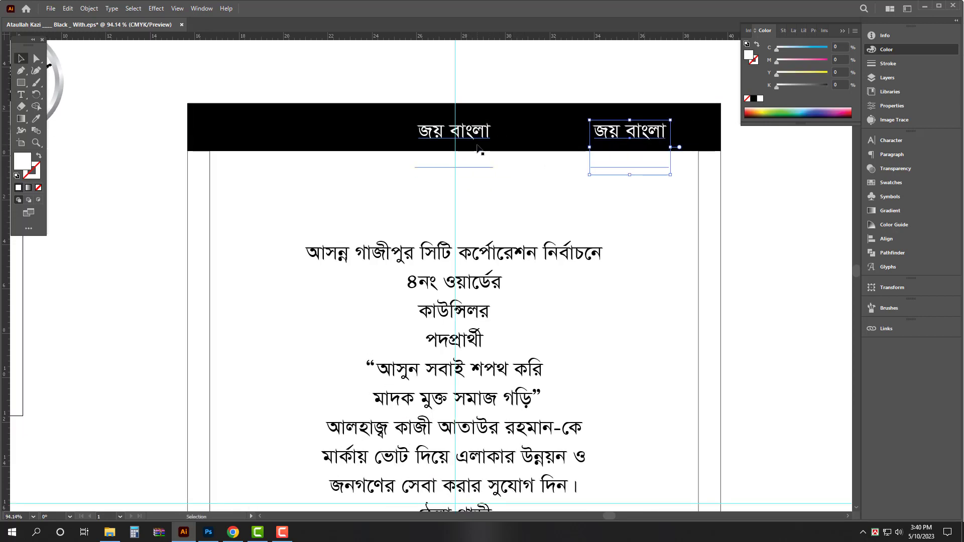
pyautogui.doubleClick(472, 137)
pyautogui.hotkey('ctrl', 'a')
pyautogui.hotkey('ctrl', 'v')
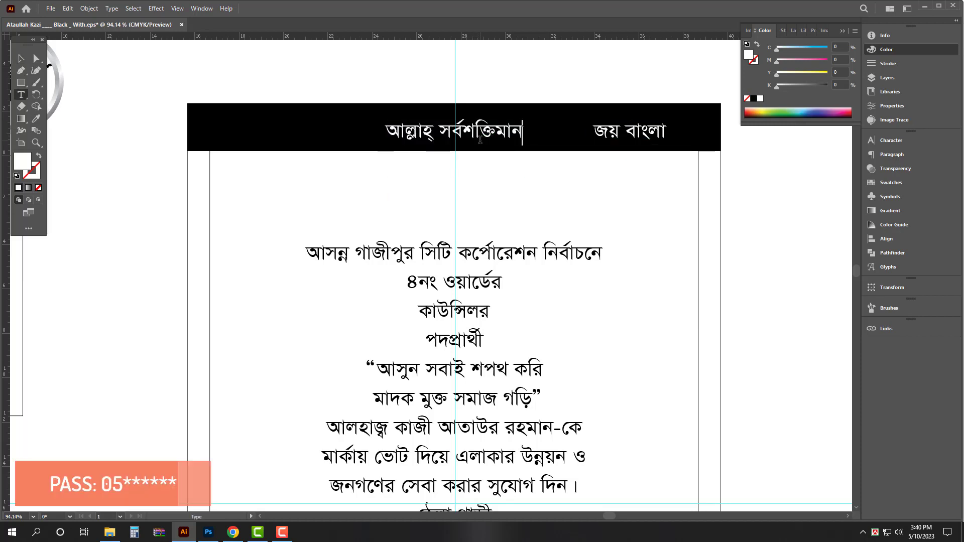
pyautogui.press('Escape')
pyautogui.moveTo(519, 132); pyautogui.dragTo(483, 125)
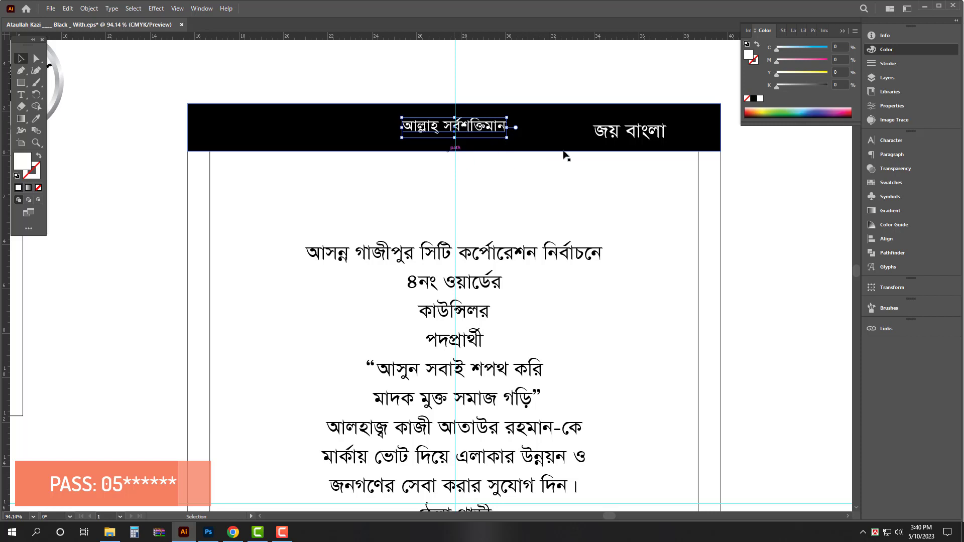
# - Reduce the height of the black header band and move the “জয় বাংলা” text block to the band's left end
pyautogui.click(510, 147)
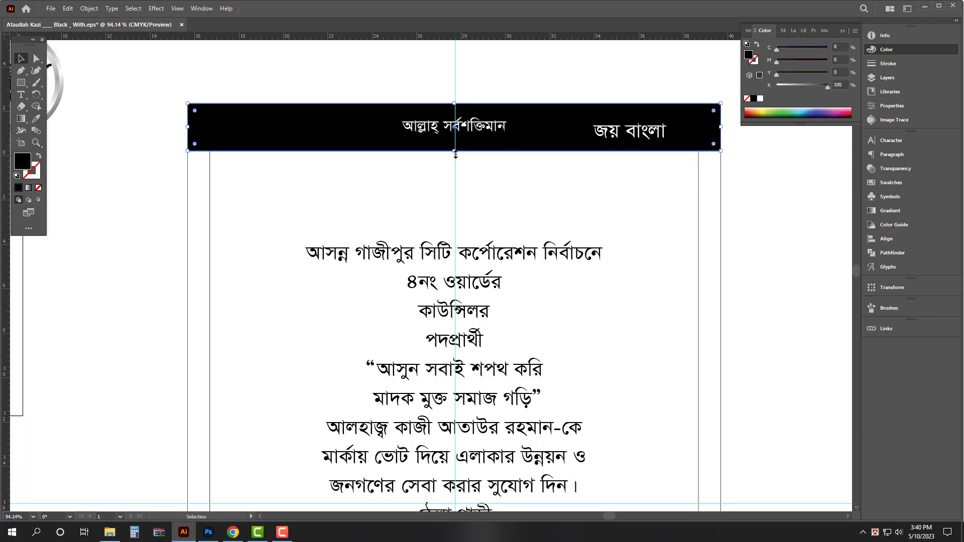
pyautogui.moveTo(456, 155); pyautogui.dragTo(456, 142)
pyautogui.moveTo(650, 133); pyautogui.dragTo(258, 130)
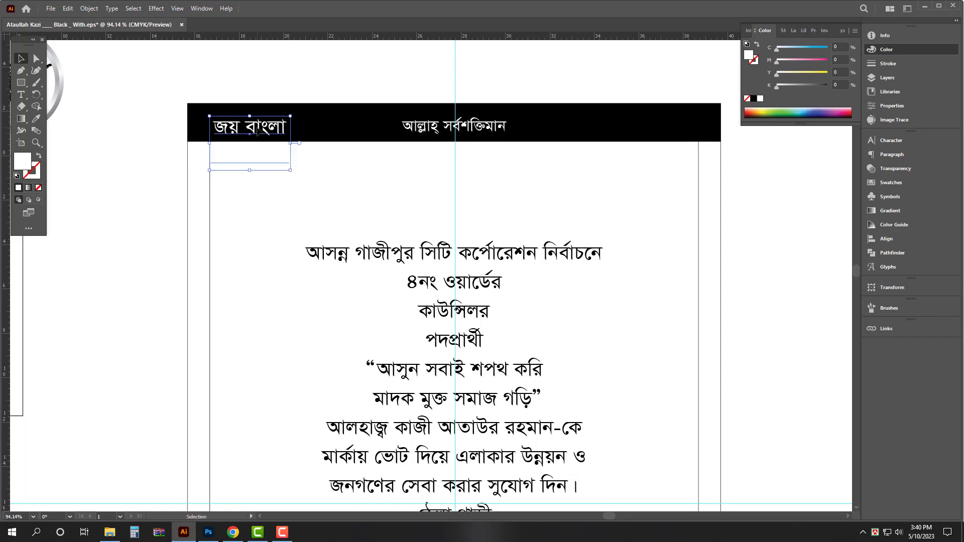
# - Cut the second line out of the “জয় বাংলা” block and place it as separate text, “জয় বঙ্গবন্ধু”, at the band's right end
pyautogui.tripleClick(237, 163)
pyautogui.hotkey('ctrl', 'x')
pyautogui.press('Escape')
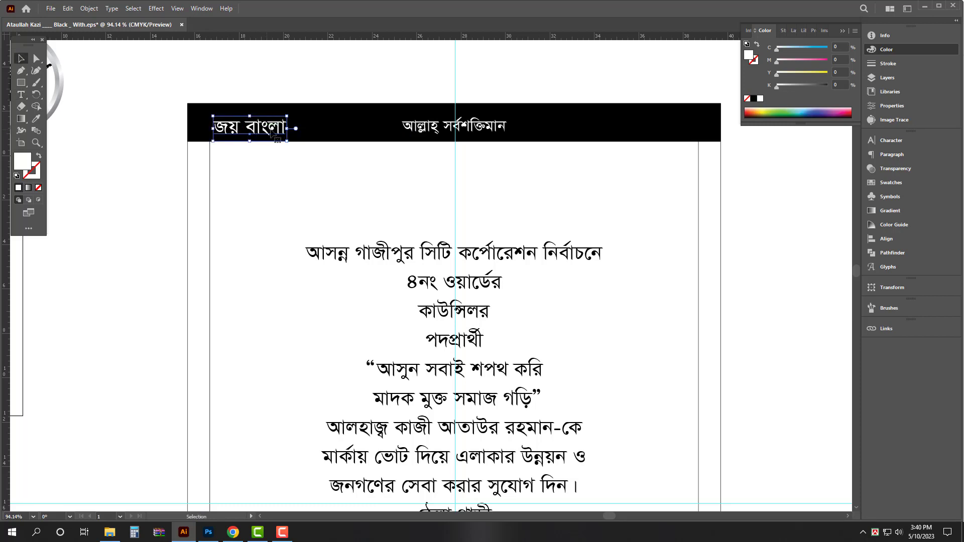
pyautogui.keyDown('alt'); pyautogui.keyDown('shift'); pyautogui.moveTo(264, 132); pyautogui.dragTo(678, 129); pyautogui.keyUp('shift'); pyautogui.keyUp('alt')
pyautogui.doubleClick(658, 132)
pyautogui.hotkey('ctrl', 'a')
pyautogui.hotkey('ctrl', 'v')
pyautogui.press('Escape')
# - Set the three header texts and the main text block to the Bold font style
pyautogui.keyDown('shift'); pyautogui.click(465, 126); pyautogui.keyUp('shift')
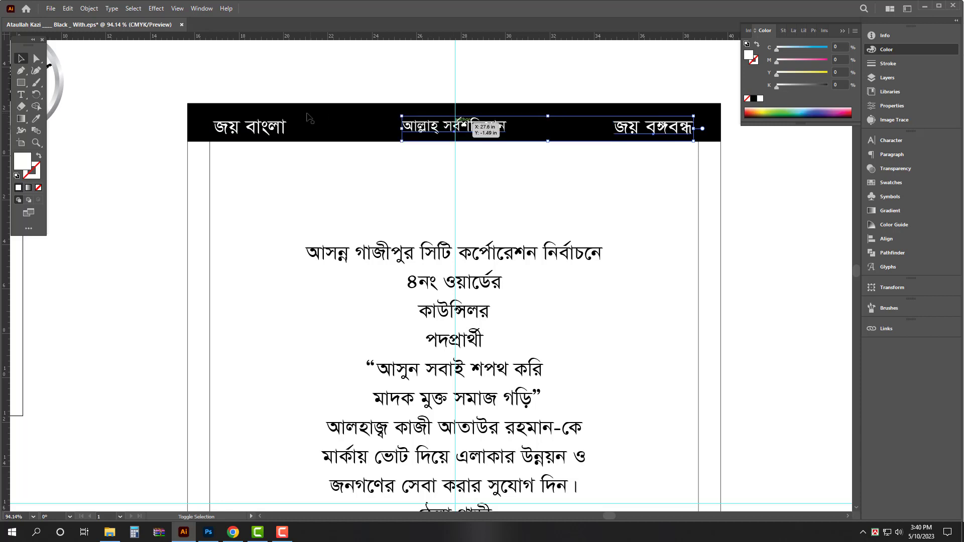
pyautogui.keyDown('shift'); pyautogui.click(261, 131); pyautogui.keyUp('shift')
pyautogui.hotkey('ctrl', 't')
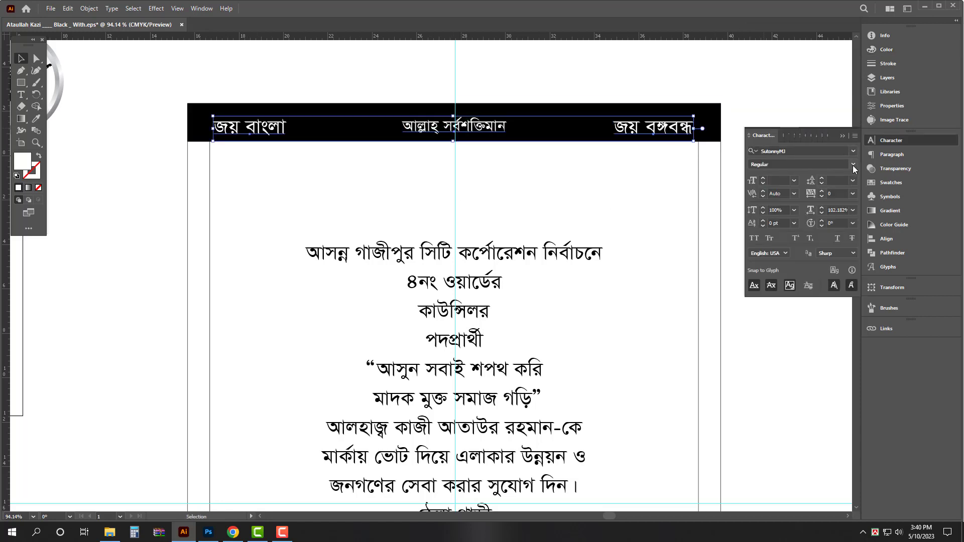
pyautogui.click(540, 254)
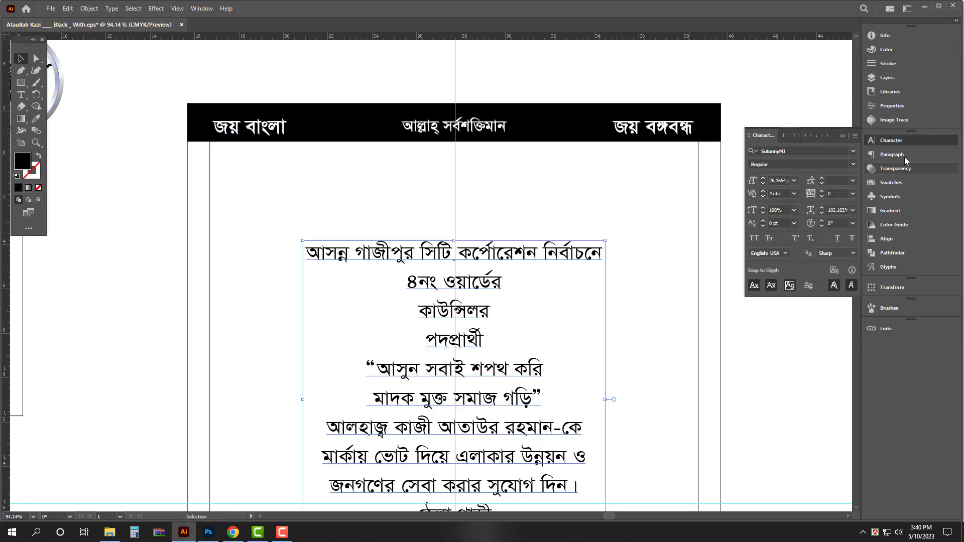
pyautogui.click(854, 166)
pyautogui.click(770, 196)
pyautogui.click(559, 178)
# - Paste a copy of the header band in front, narrow it around “আল্লাহ্ সর্বশক্তিমান”, and extend it slightly below the band as a tab
pyautogui.moveTo(459, 154); pyautogui.dragTo(445, 159)
pyautogui.moveTo(521, 132); pyautogui.dragTo(481, 159)
pyautogui.click(543, 143)
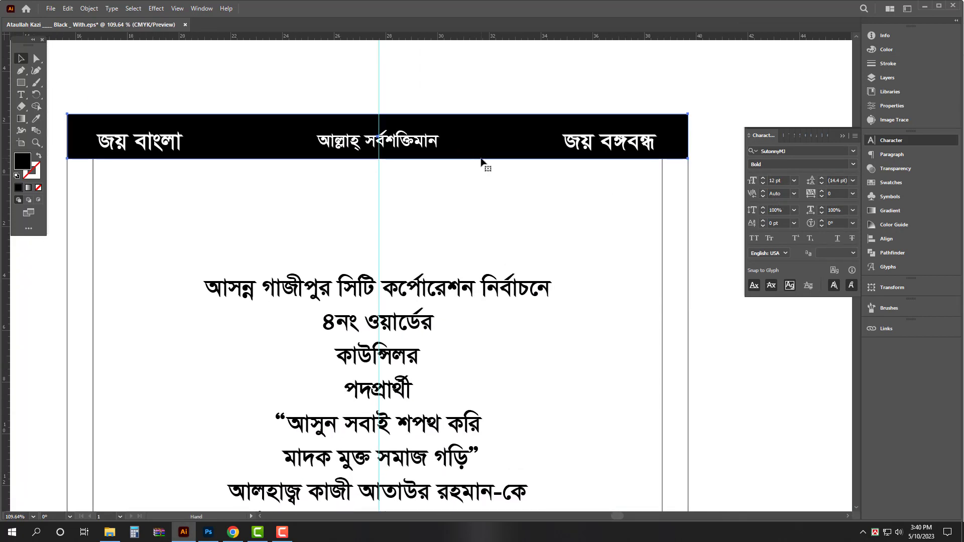
pyautogui.press('a')
pyautogui.press('v')
pyautogui.hotkey('ctrl', 'f')
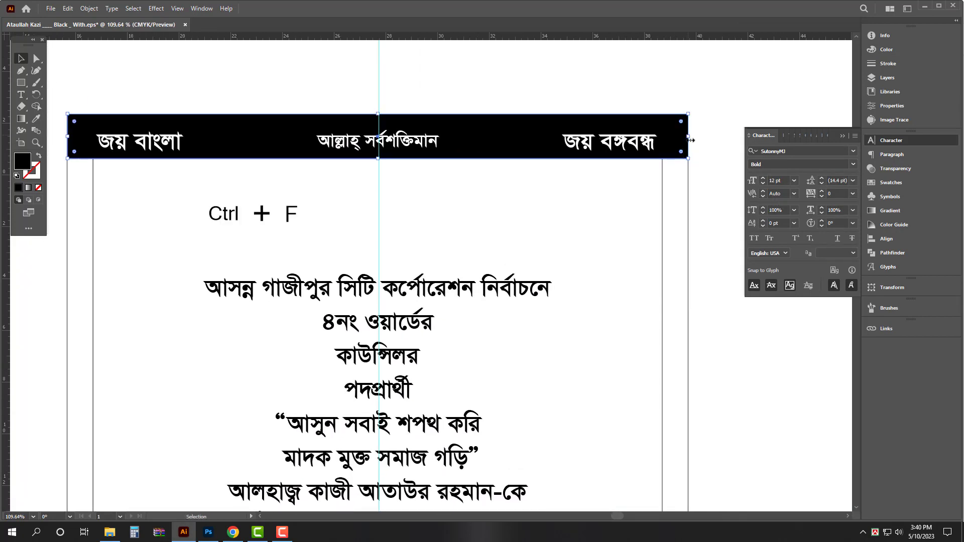
pyautogui.moveTo(688, 140); pyautogui.dragTo(448, 135)
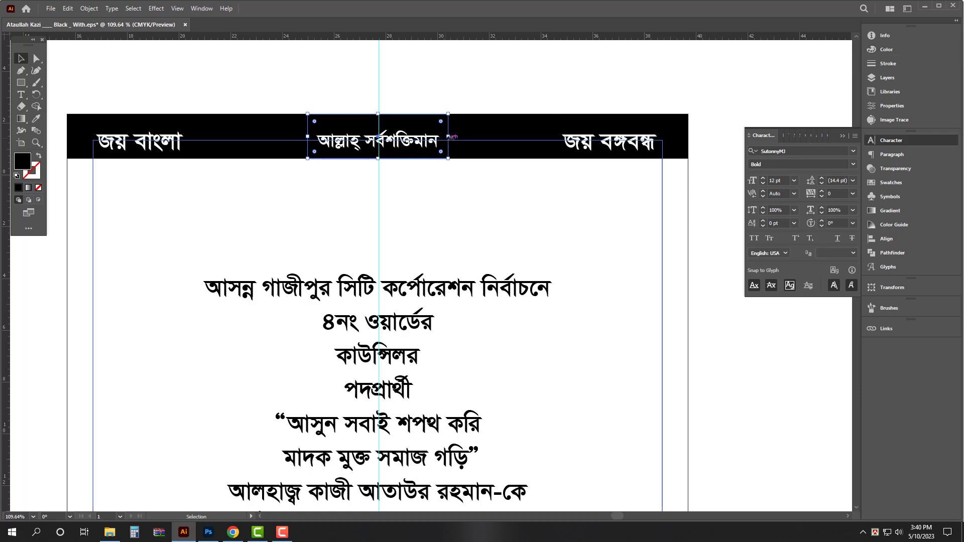
pyautogui.moveTo(450, 137); pyautogui.dragTo(467, 137)
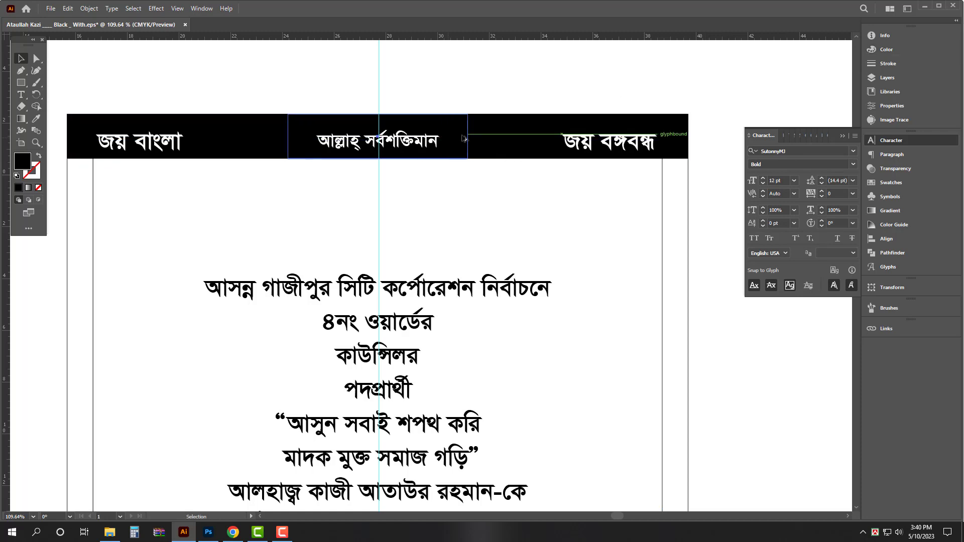
pyautogui.moveTo(380, 160); pyautogui.dragTo(380, 167)
# - Fill the central tab with magenta (M 100) and draw a slanted Pen curve across its left side
pyautogui.moveTo(386, 121); pyautogui.dragTo(456, 148)
pyautogui.click(887, 49)
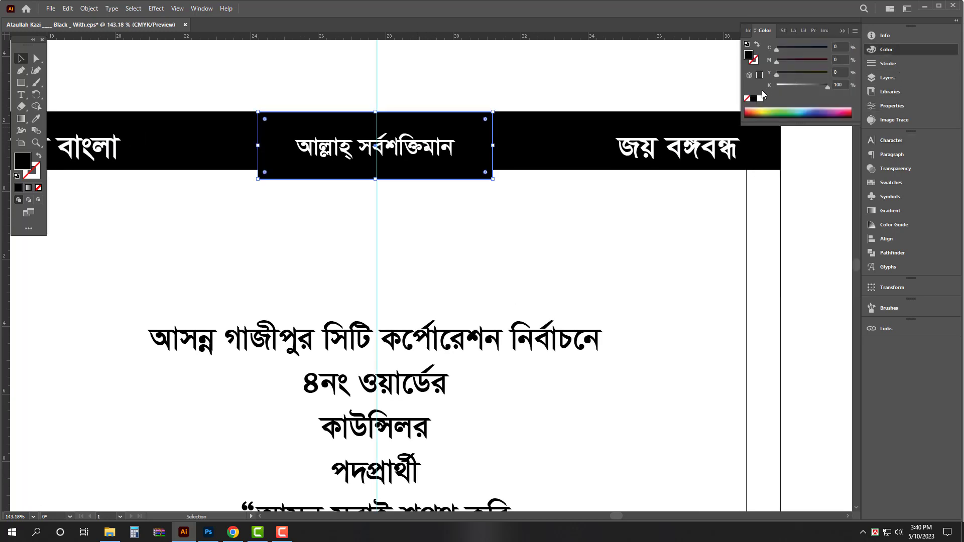
pyautogui.click(760, 100)
pyautogui.moveTo(776, 62); pyautogui.dragTo(865, 77)
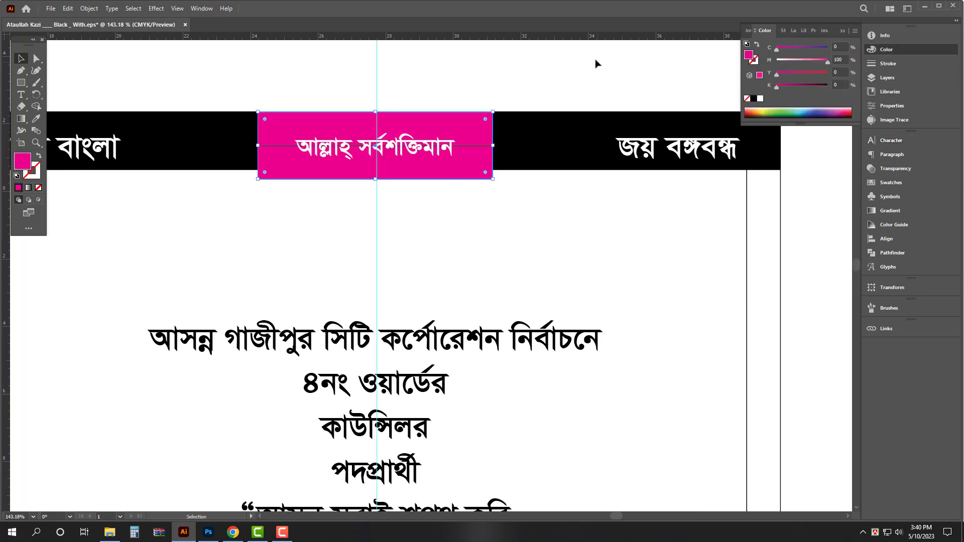
pyautogui.moveTo(593, 61); pyautogui.dragTo(577, 66)
pyautogui.click(562, 85)
pyautogui.press('p')
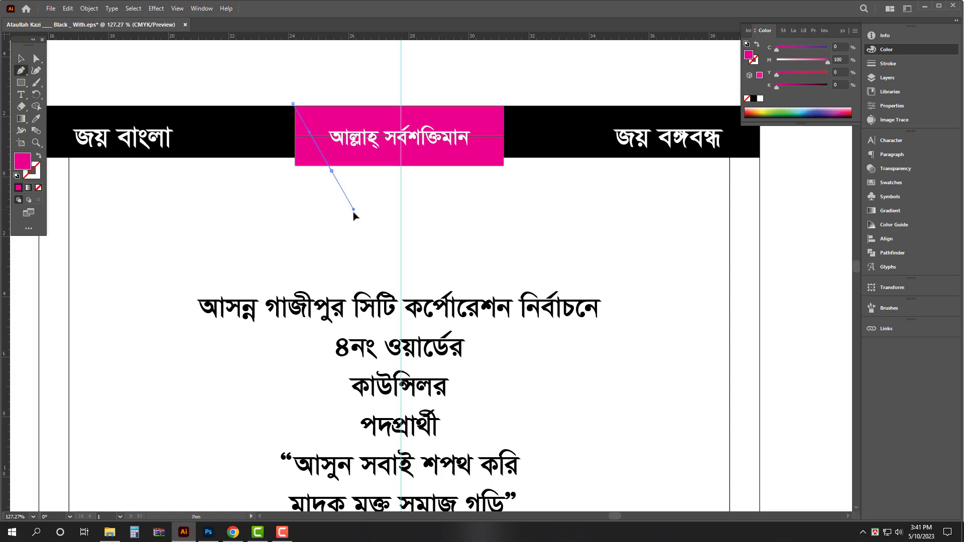
pyautogui.moveTo(353, 212); pyautogui.dragTo(346, 217)
# - Swap the fill and stroke of the slanted curve so it has a magenta outline and no fill
pyautogui.press('v')
pyautogui.click(322, 87)
pyautogui.scroll(2, 322, 85)
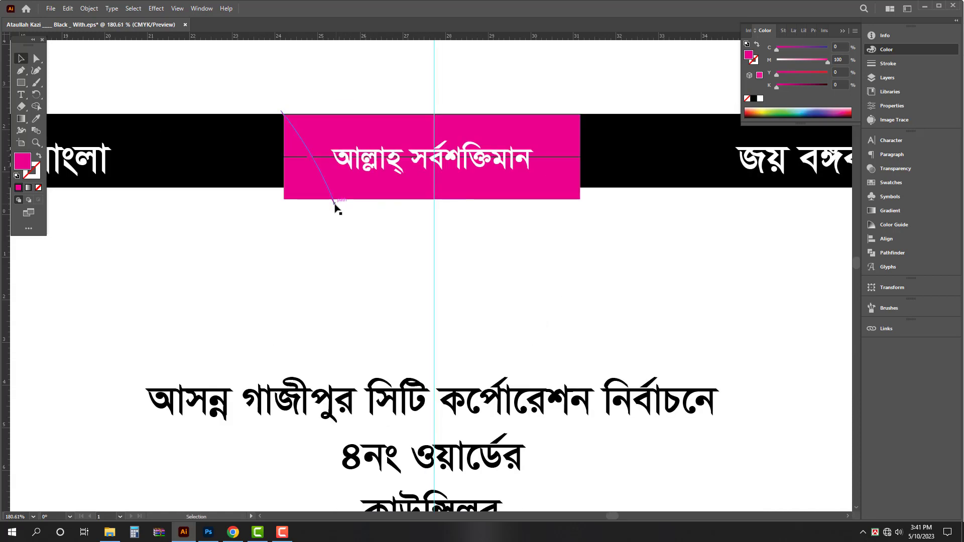
pyautogui.click(334, 203)
pyautogui.click(39, 157)
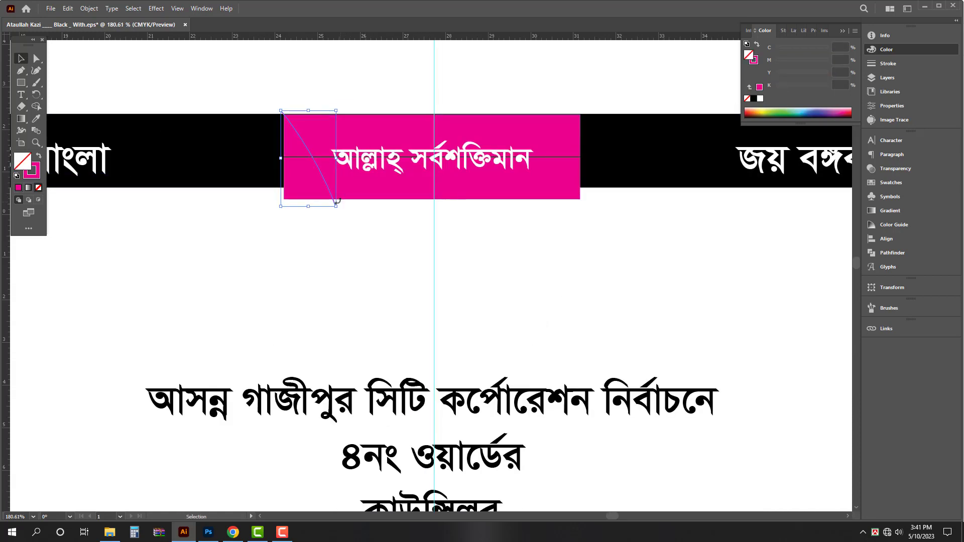
# - Mirror a copy of the slanted curve onto the tab's right side
pyautogui.moveTo(334, 204)
pyautogui.mouseDown()
pyautogui.moveTo(423, 192)
pyautogui.moveTo(558, 197)
pyautogui.moveTo(531, 202)
pyautogui.mouseUp()
pyautogui.press('o')
pyautogui.press('Return')
pyautogui.press('Return')
pyautogui.press('v')
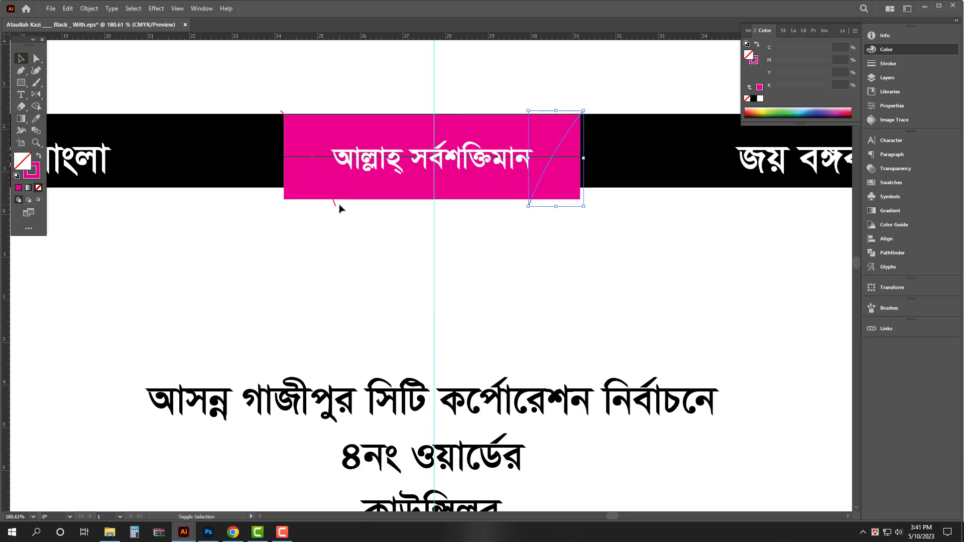
# - Trim off the tab's two outer corners along the curves with the Shape Builder tool
pyautogui.hotkey('ctrl', 'a')
pyautogui.click(37, 105)
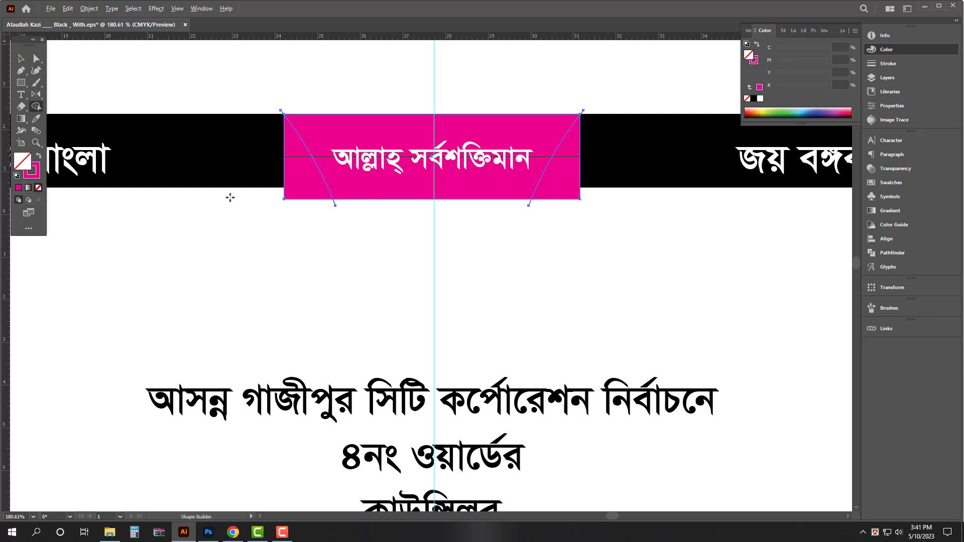
pyautogui.keyDown('alt'); pyautogui.click(299, 192); pyautogui.keyUp('alt')
pyautogui.keyDown('alt'); pyautogui.click(575, 195); pyautogui.keyUp('alt')
pyautogui.press('v')
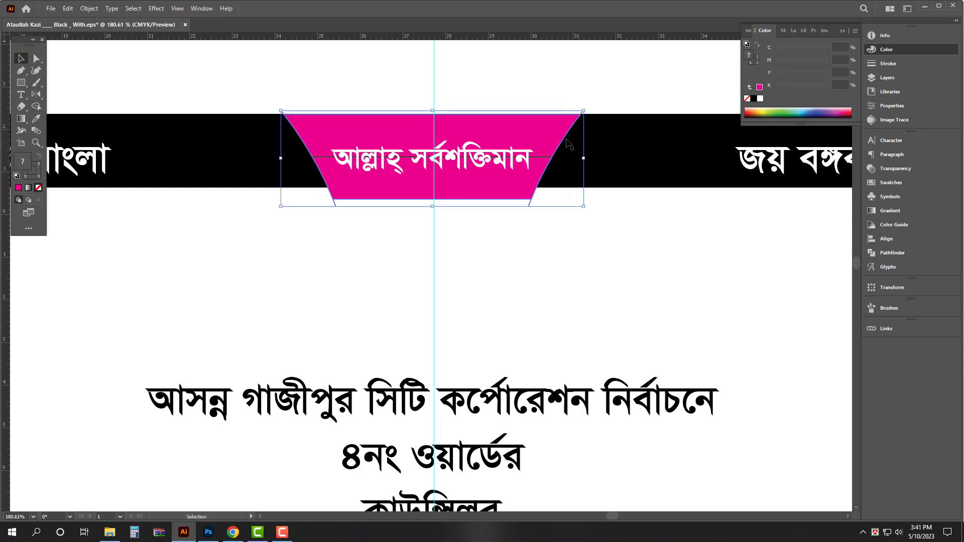
# - Centre the tapered tab on the vertical guide and fill it with black sampled from the header band
pyautogui.click(579, 91)
pyautogui.click(564, 129)
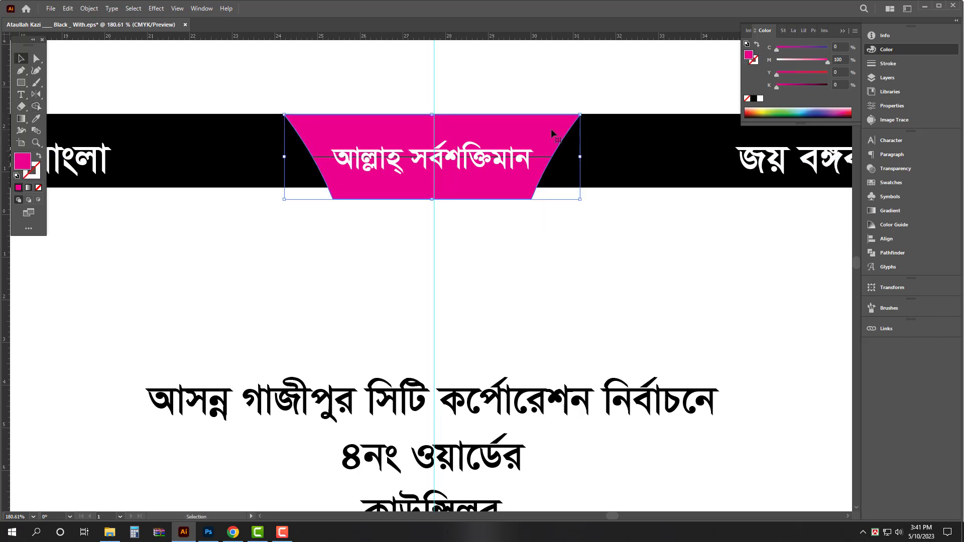
pyautogui.moveTo(462, 199); pyautogui.dragTo(469, 199)
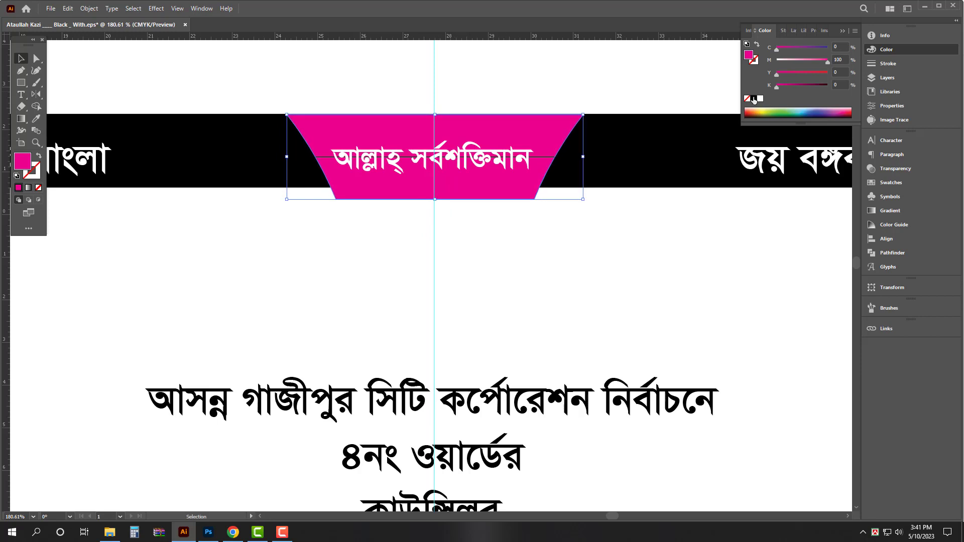
pyautogui.click(609, 86)
pyautogui.click(564, 132)
pyautogui.press('i')
pyautogui.click(670, 146)
pyautogui.press('v')
# - Make a slightly smaller copy of the tab inside it, with no fill and a white 8 pt stroke
pyautogui.scroll(3, 472, 122)
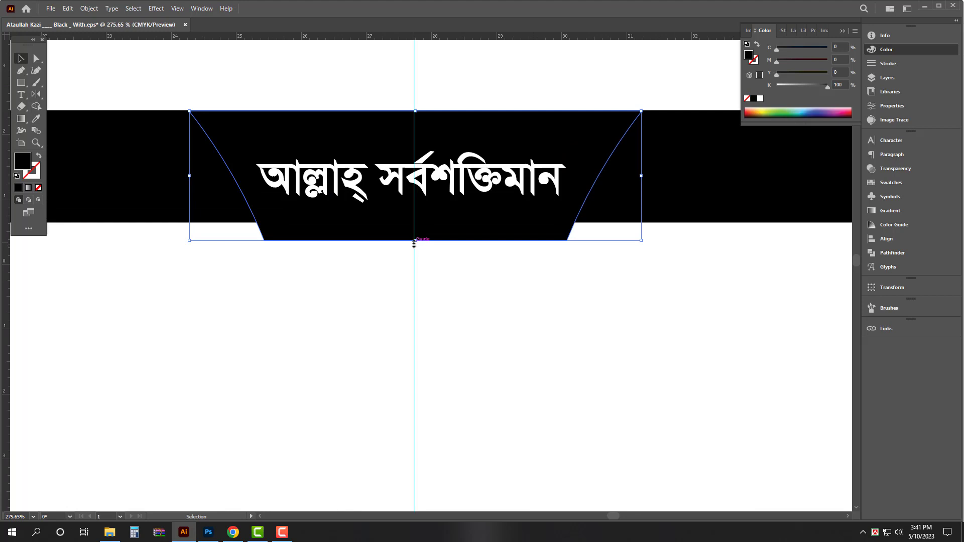
pyautogui.moveTo(414, 244); pyautogui.dragTo(416, 232)
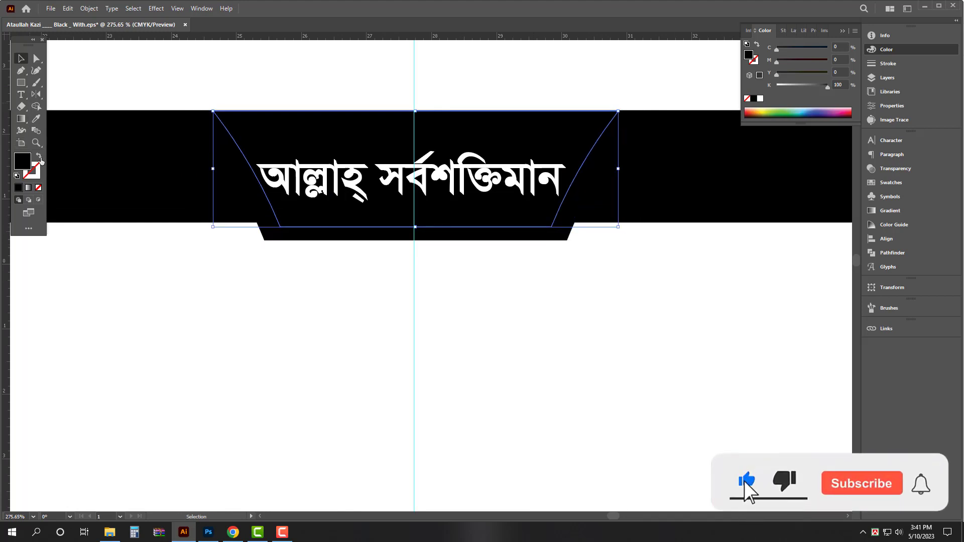
pyautogui.click(39, 157)
pyautogui.click(760, 98)
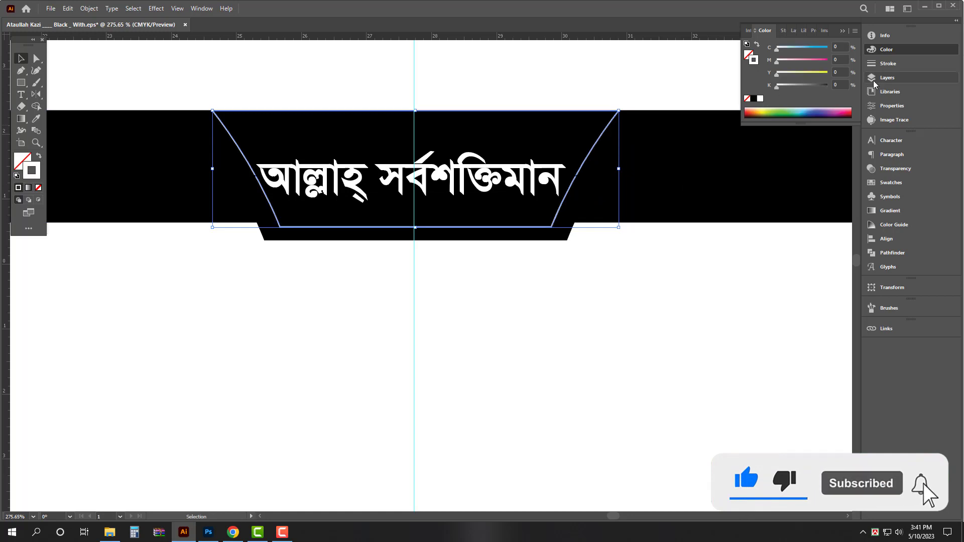
pyautogui.click(885, 63)
pyautogui.write('8')
pyautogui.press('Return')
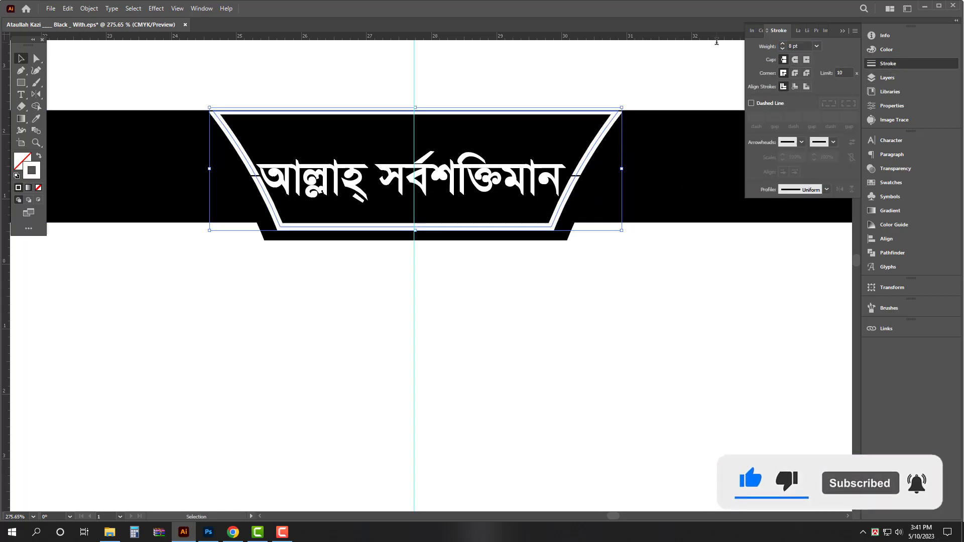
# - Stretch the white outline upward past the header band and remove its top edge to leave an open path
pyautogui.moveTo(417, 107); pyautogui.dragTo(426, 86)
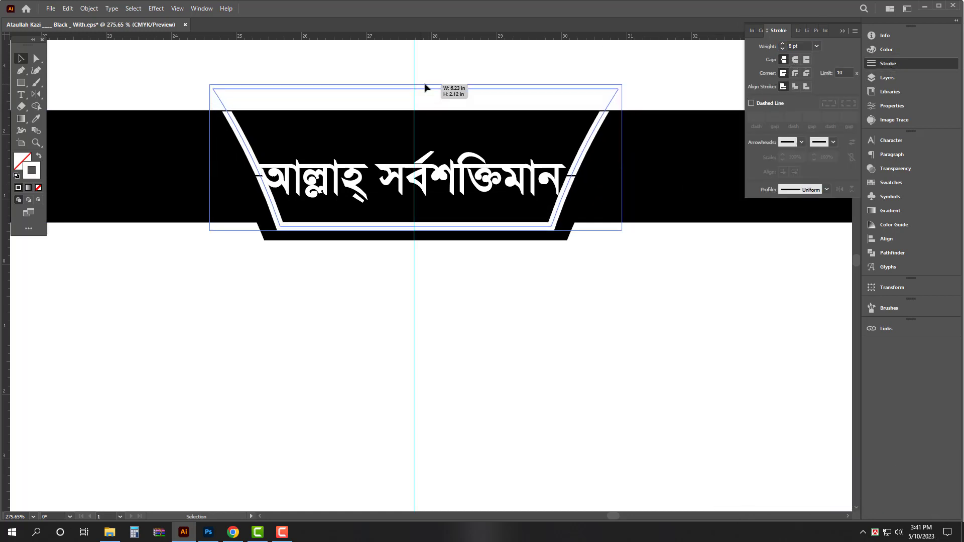
pyautogui.press('a')
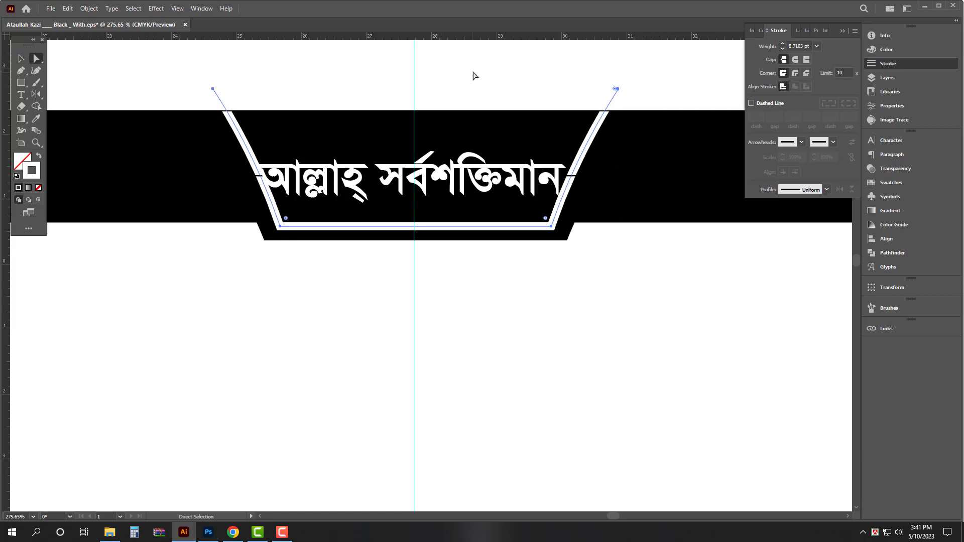
pyautogui.press('v')
pyautogui.click(425, 88)
# - Shorten the open white outline down into the band and narrow it around “আল্লাহ্ সর্বশক্তিমান”
pyautogui.moveTo(632, 115); pyautogui.dragTo(632, 101)
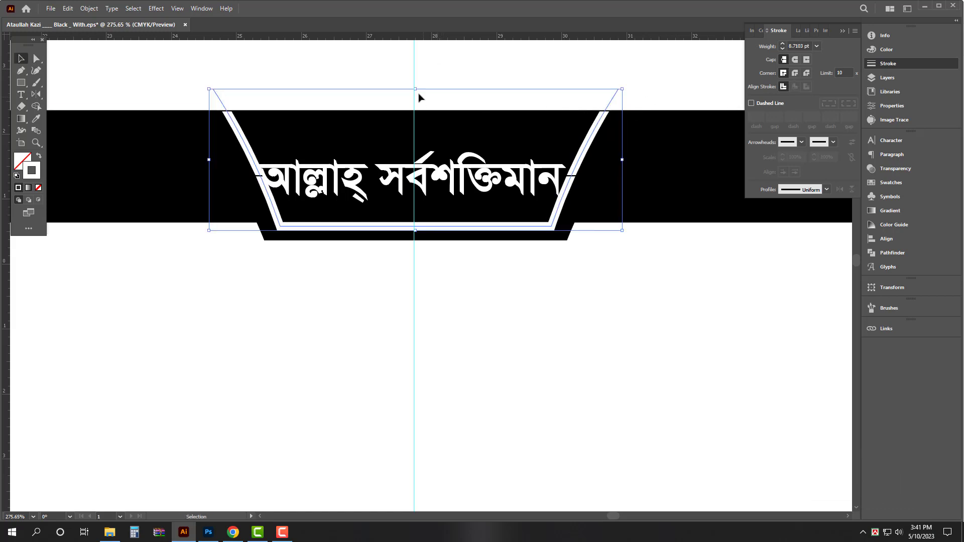
pyautogui.moveTo(416, 89); pyautogui.dragTo(416, 129)
pyautogui.moveTo(625, 184)
pyautogui.mouseDown()
pyautogui.moveTo(634, 182)
pyautogui.moveTo(604, 179)
pyautogui.mouseUp()
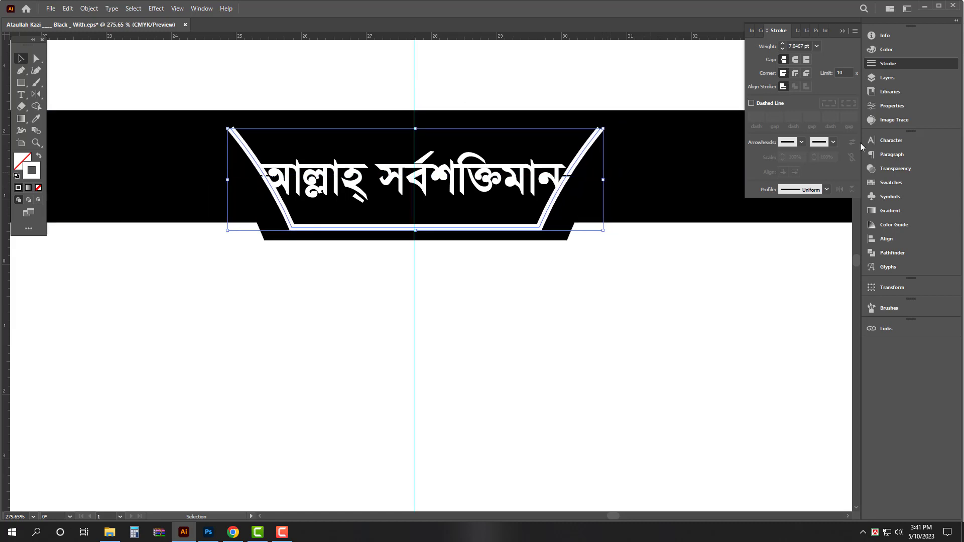
# - Give the white outline a width profile tapering at both ends and set its stroke weight to 5 pt
pyautogui.click(825, 190)
pyautogui.click(806, 224)
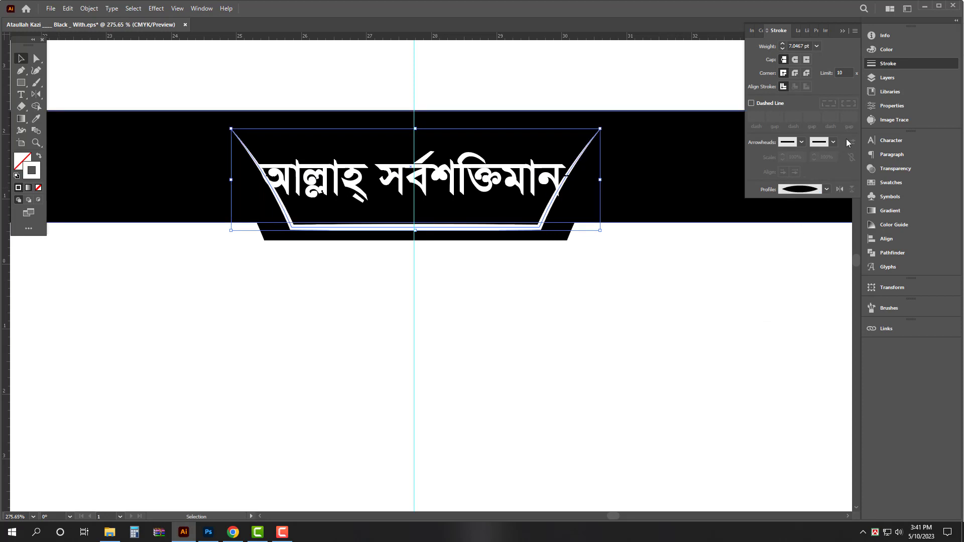
pyautogui.moveTo(789, 46); pyautogui.dragTo(839, 85)
pyautogui.write('5')
pyautogui.press('Return')
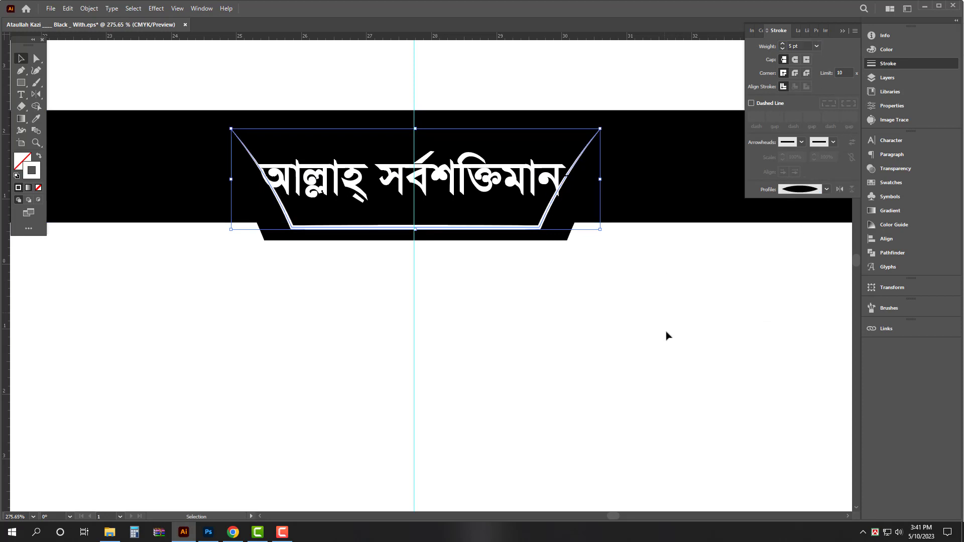
# - Shrink the “আল্লাহ্ সর্বশক্তিমান” text slightly and recentre it inside the white outline
pyautogui.click(667, 333)
pyautogui.click(512, 174)
pyautogui.moveTo(568, 151); pyautogui.dragTo(540, 156)
pyautogui.moveTo(460, 187); pyautogui.dragTo(465, 181)
pyautogui.click(475, 293)
pyautogui.press('Tab')
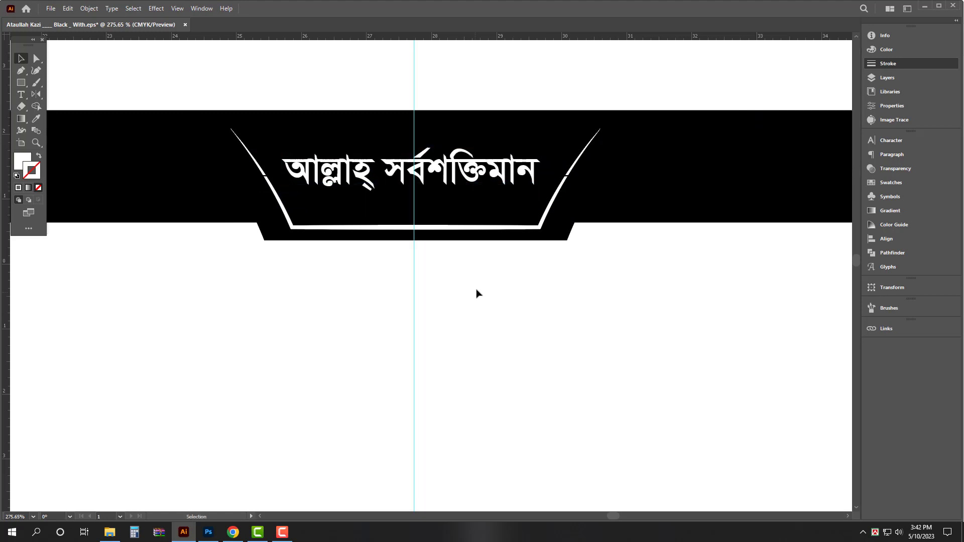
# - Stretch the bottom edge of the black centre tab slightly farther below the header band
pyautogui.moveTo(505, 275); pyautogui.dragTo(301, 286)
pyautogui.moveTo(469, 323); pyautogui.dragTo(459, 286)
pyautogui.moveTo(477, 193); pyautogui.dragTo(491, 205)
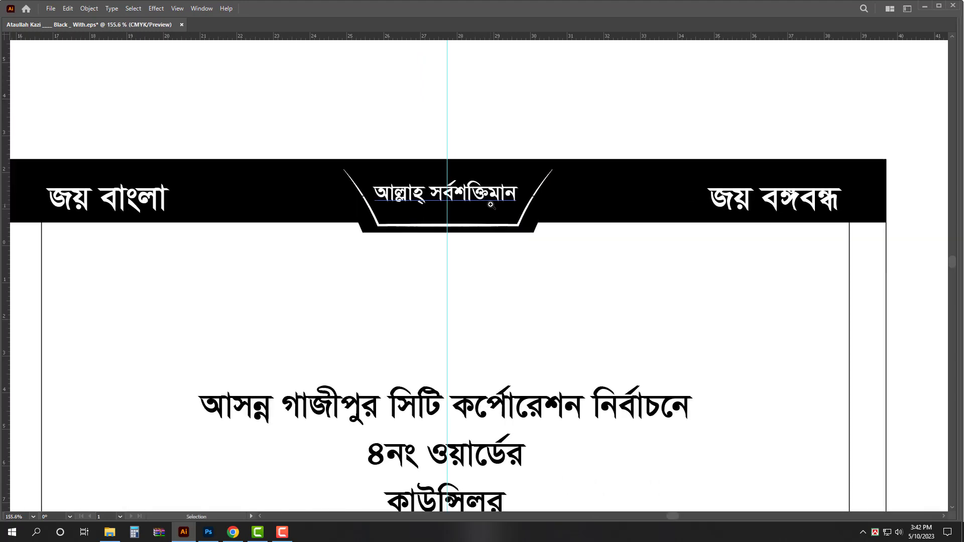
pyautogui.click(527, 231)
pyautogui.scroll(1, 529, 238)
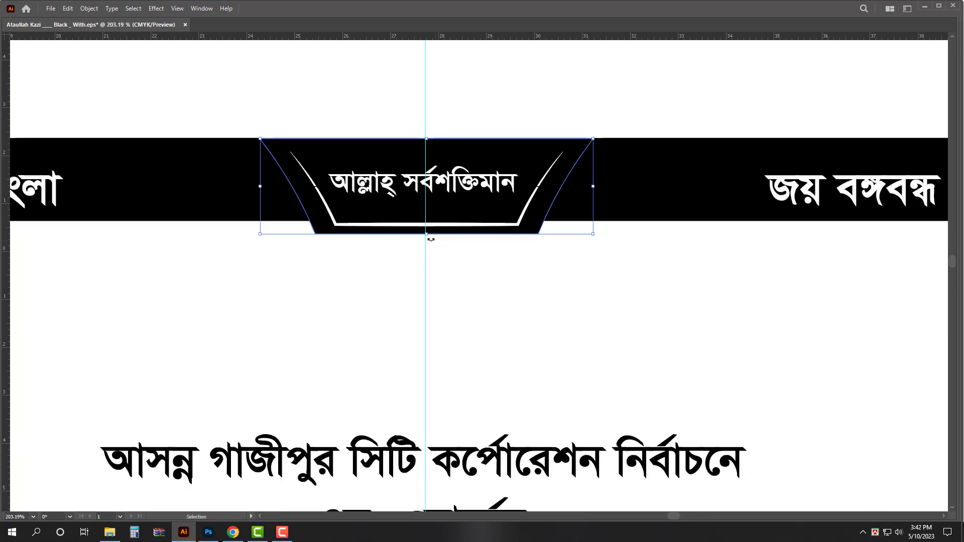
pyautogui.moveTo(425, 234); pyautogui.dragTo(426, 242)
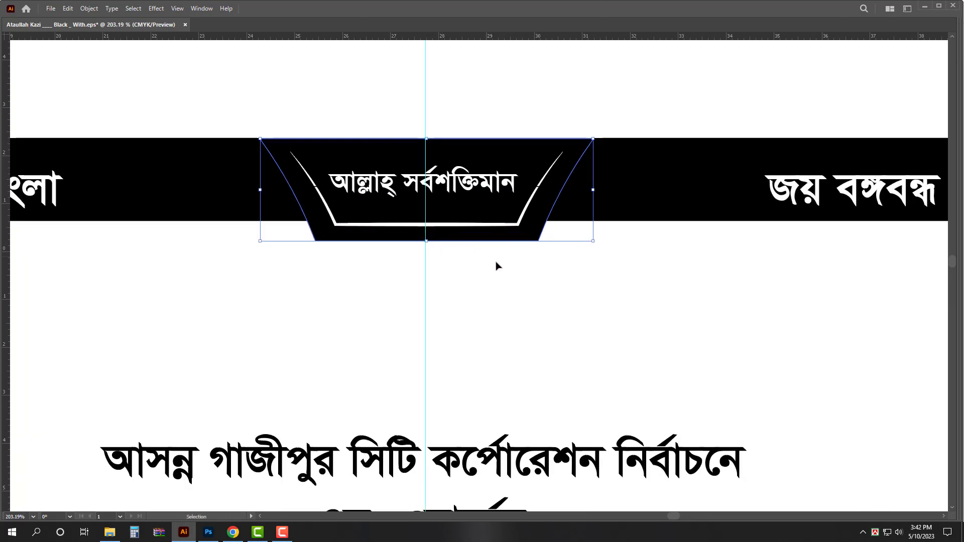
pyautogui.click(535, 272)
# - Make a slightly wider copy of the black tab behind it and fill it with 50% black (K 50)
pyautogui.click(547, 230)
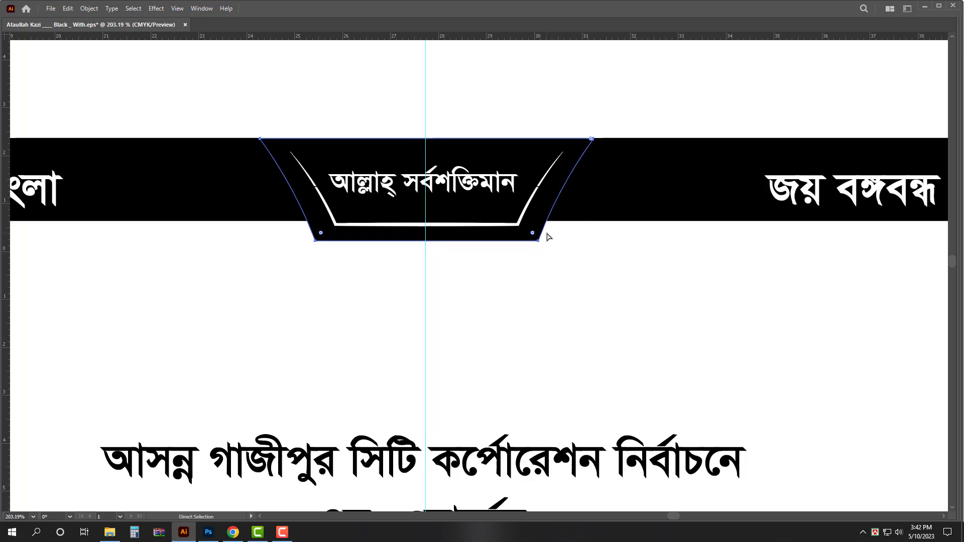
pyautogui.moveTo(593, 191); pyautogui.dragTo(601, 194)
pyautogui.press('a')
pyautogui.press('Tab')
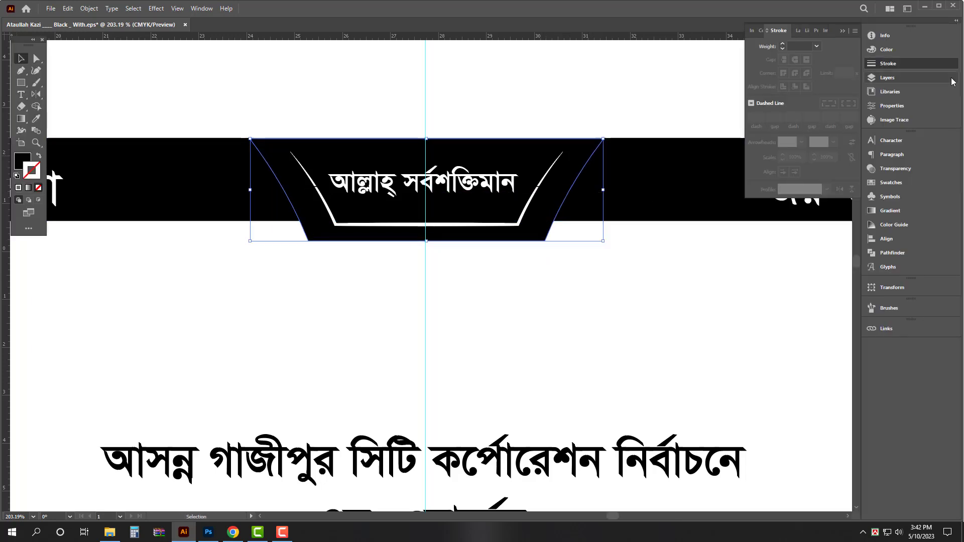
pyautogui.click(750, 57)
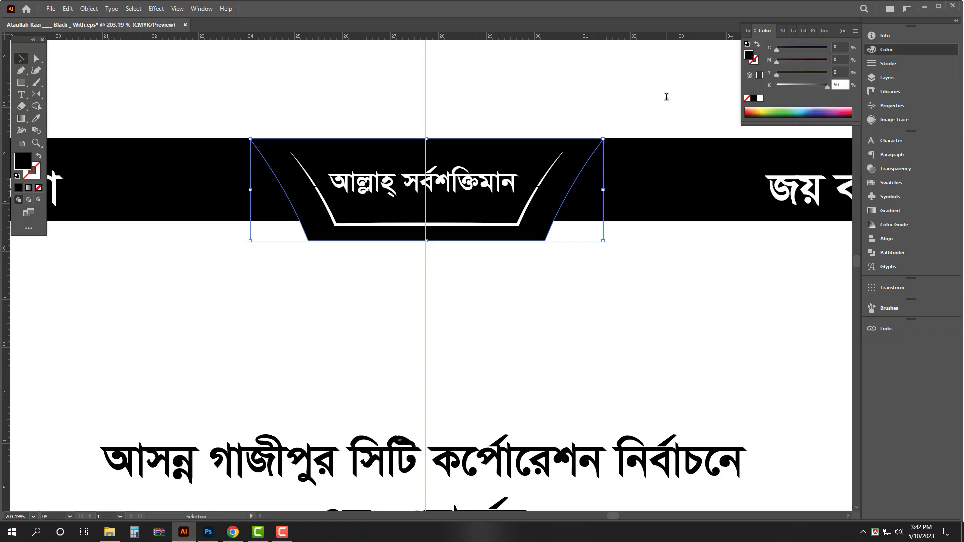
pyautogui.press('Return')
pyautogui.click(549, 355)
pyautogui.scroll(1, 559, 242)
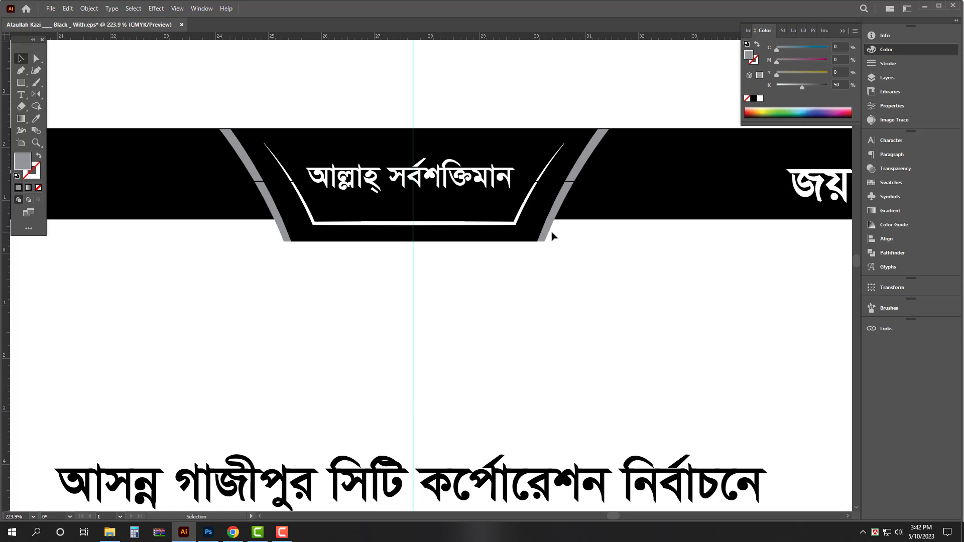
# - Extend the grey copy's lower edge so a grey rim shows beneath the black tab
pyautogui.click(549, 232)
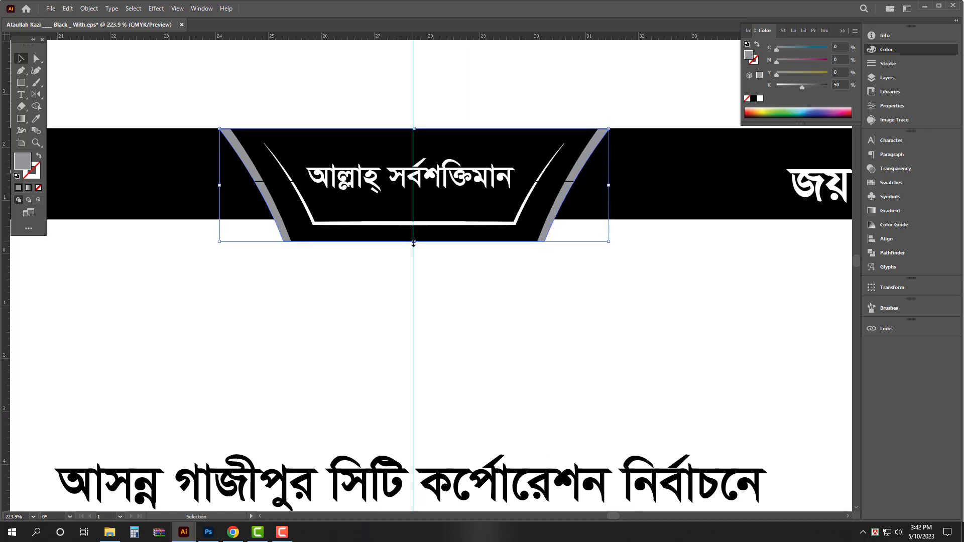
pyautogui.moveTo(414, 242); pyautogui.dragTo(414, 248)
pyautogui.click(484, 312)
pyautogui.moveTo(447, 285); pyautogui.dragTo(326, 289)
pyautogui.moveTo(471, 347); pyautogui.dragTo(467, 261)
pyautogui.moveTo(514, 296); pyautogui.dragTo(517, 256)
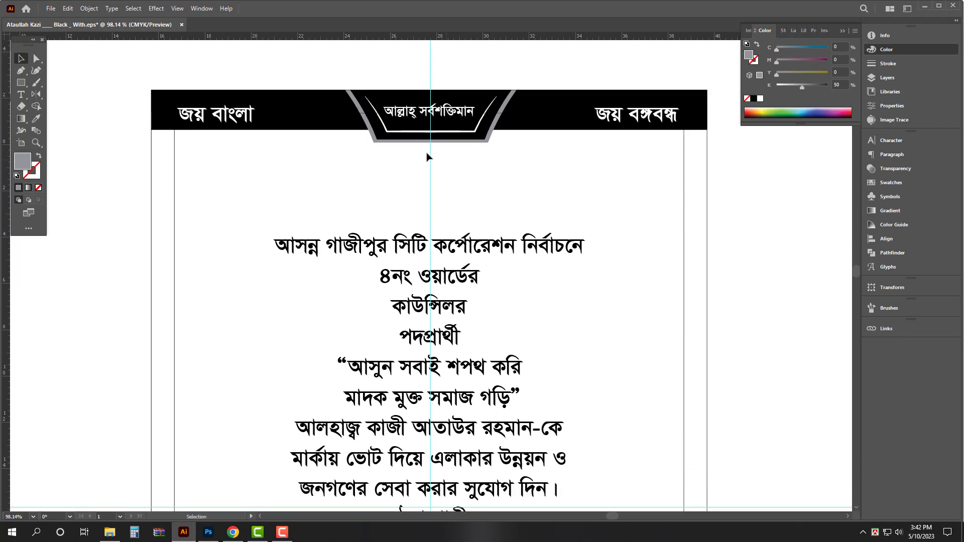
# - Shorten the tab shapes, white outline and centre text together, without the header band, so the tab hangs less below the band
pyautogui.moveTo(399, 129); pyautogui.dragTo(440, 146)
pyautogui.moveTo(366, 178); pyautogui.dragTo(532, 92)
pyautogui.moveTo(600, 75); pyautogui.dragTo(598, 65)
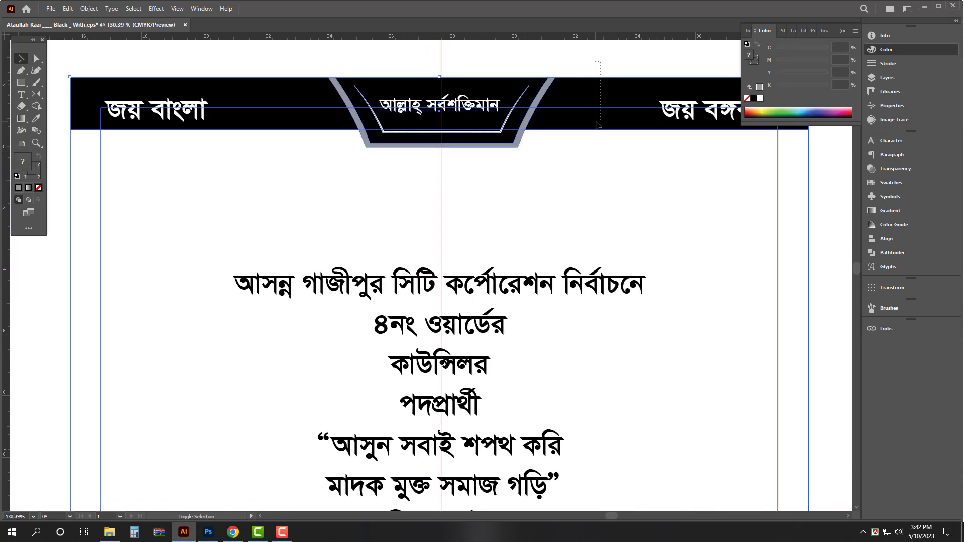
pyautogui.keyDown('shift'); pyautogui.click(597, 119); pyautogui.keyUp('shift')
pyautogui.moveTo(445, 148); pyautogui.dragTo(448, 137)
pyautogui.click(536, 200)
pyautogui.moveTo(506, 180); pyautogui.dragTo(443, 177)
pyautogui.moveTo(504, 122); pyautogui.dragTo(618, 181)
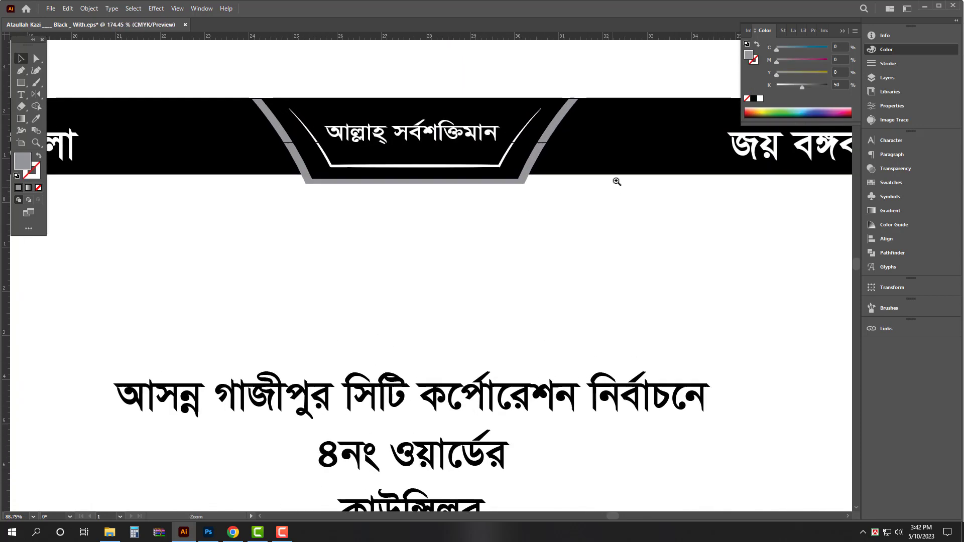
pyautogui.click(571, 105)
pyautogui.click(596, 220)
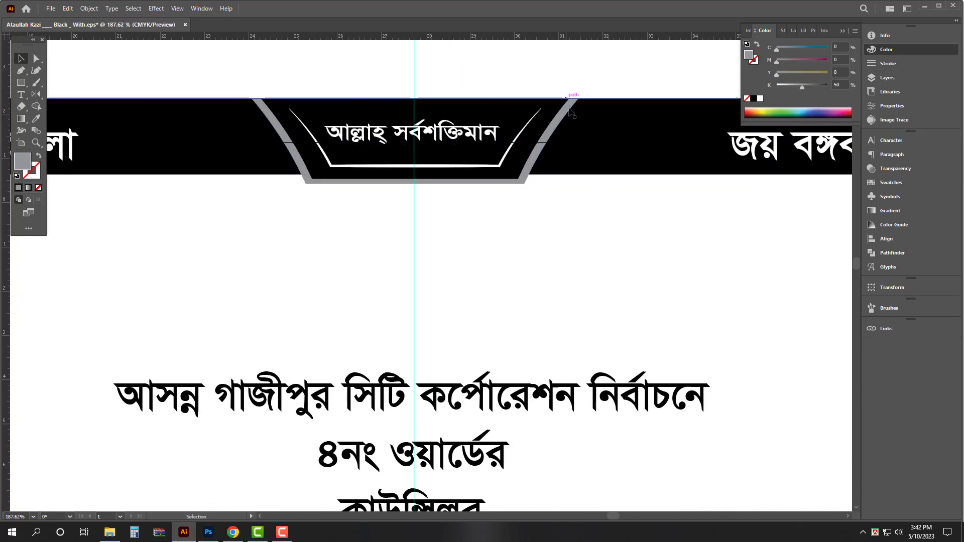
# - Split the lines “আসন্ন গাজীপুর সিটি কর্পোরেশন নির্বাচনে” and “৪নং ওয়ার্ডের” from the body copy into their own text object below the header
pyautogui.moveTo(464, 205); pyautogui.dragTo(344, 242)
pyautogui.moveTo(405, 299); pyautogui.dragTo(391, 299)
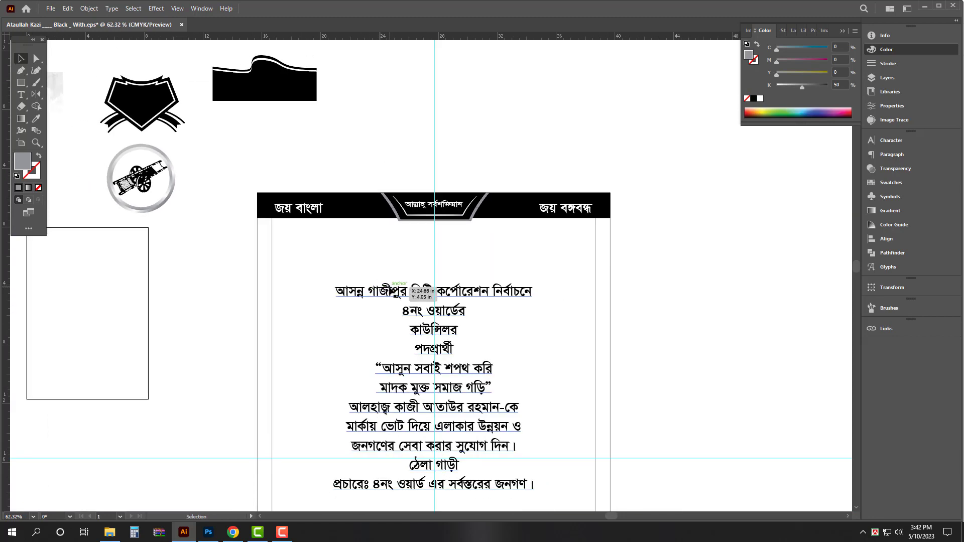
pyautogui.press('t')
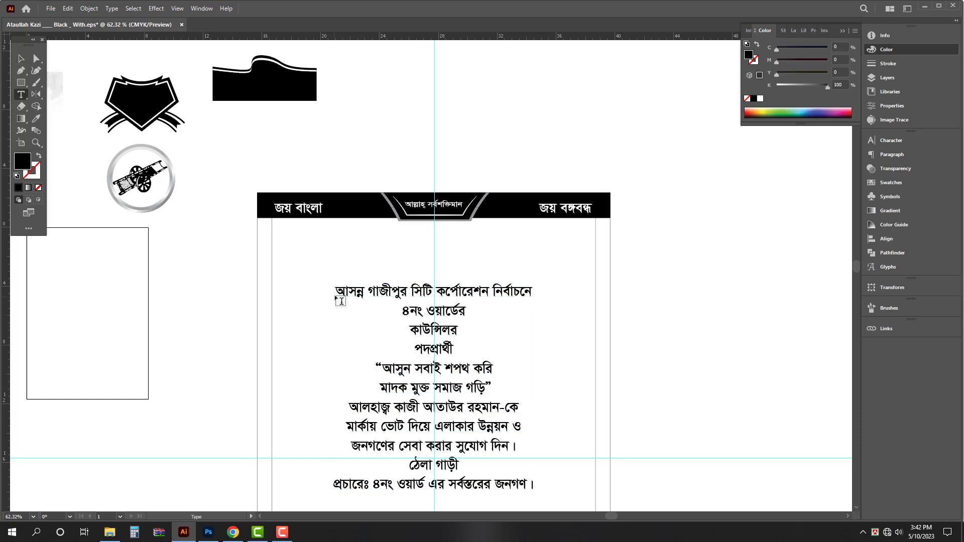
pyautogui.moveTo(464, 327); pyautogui.dragTo(589, 315)
pyautogui.hotkey('ctrl', 'x')
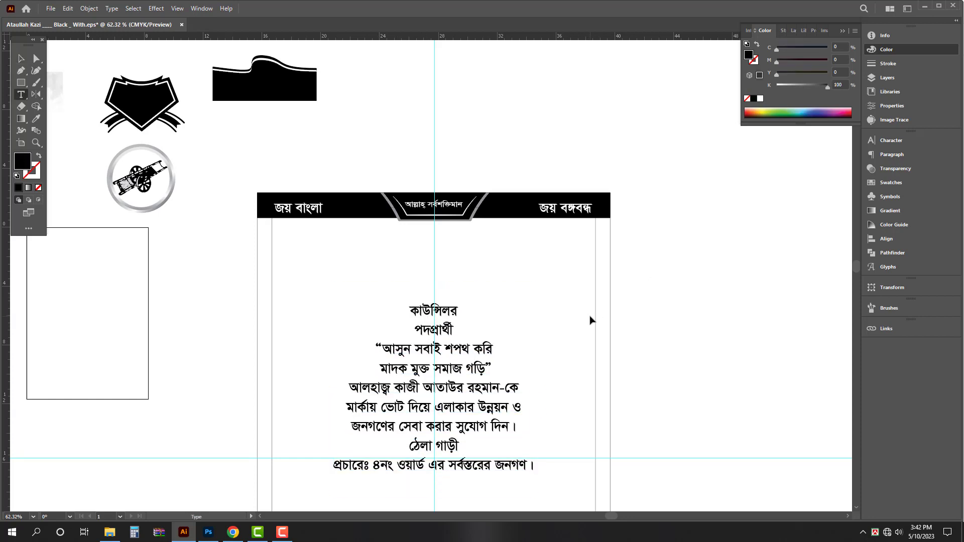
pyautogui.press('Delete')
pyautogui.keyDown('ctrl'); pyautogui.moveTo(459, 285); pyautogui.dragTo(459, 250); pyautogui.keyUp('ctrl')
pyautogui.click(453, 272)
pyautogui.hotkey('ctrl', 'a')
pyautogui.hotkey('ctrl', 'v')
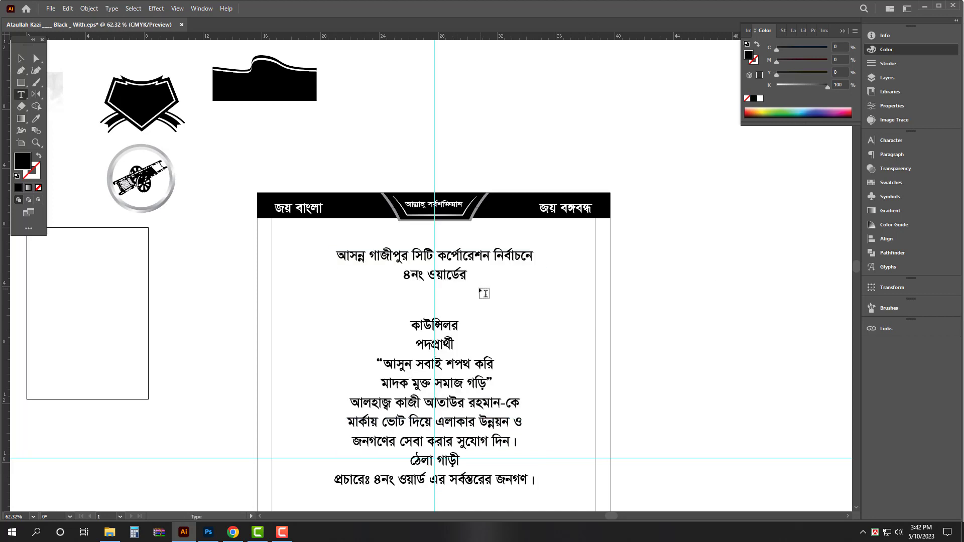
pyautogui.tripleClick(447, 275)
pyautogui.press('Escape')
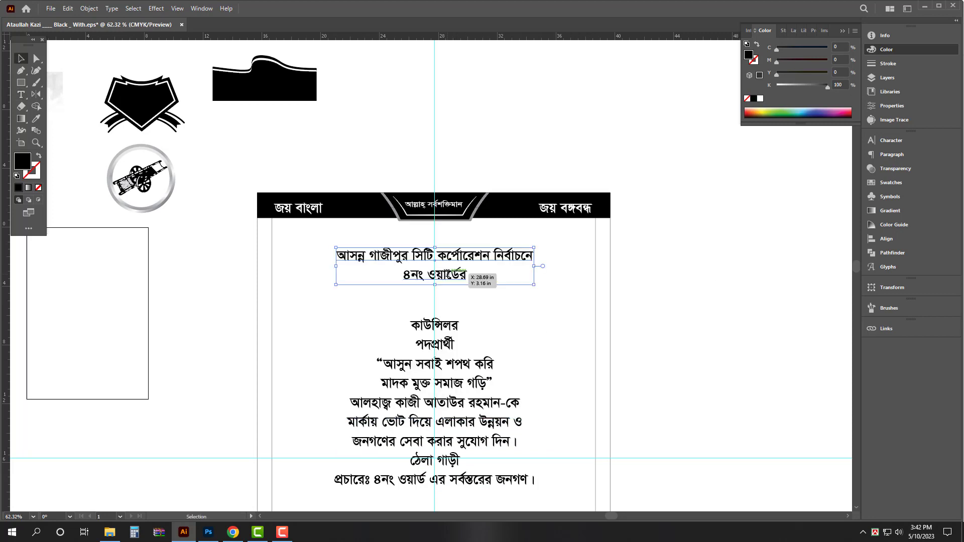
# - Right-align the two-line heading and enlarge it to about the width of the inner margins
pyautogui.moveTo(452, 275); pyautogui.dragTo(437, 231)
pyautogui.moveTo(476, 264); pyautogui.dragTo(596, 290)
pyautogui.scroll(1, 431, 260)
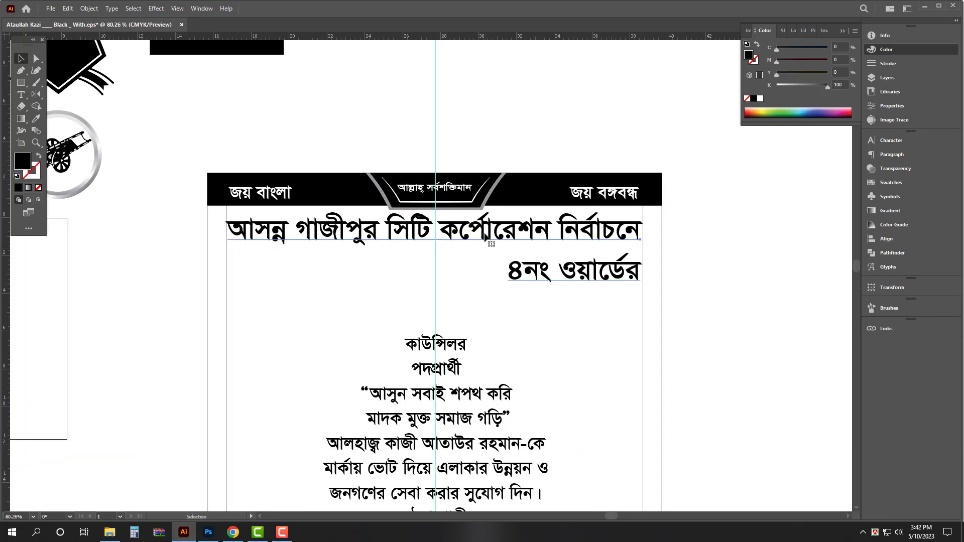
# - Position the enlarged heading just below the header and fit it between the inner margins
pyautogui.press('Right')
pyautogui.press('Right')
pyautogui.press('Right')
pyautogui.press('Right')
pyautogui.press('Up')
pyautogui.press('Up')
pyautogui.press('Up')
pyautogui.press('Up')
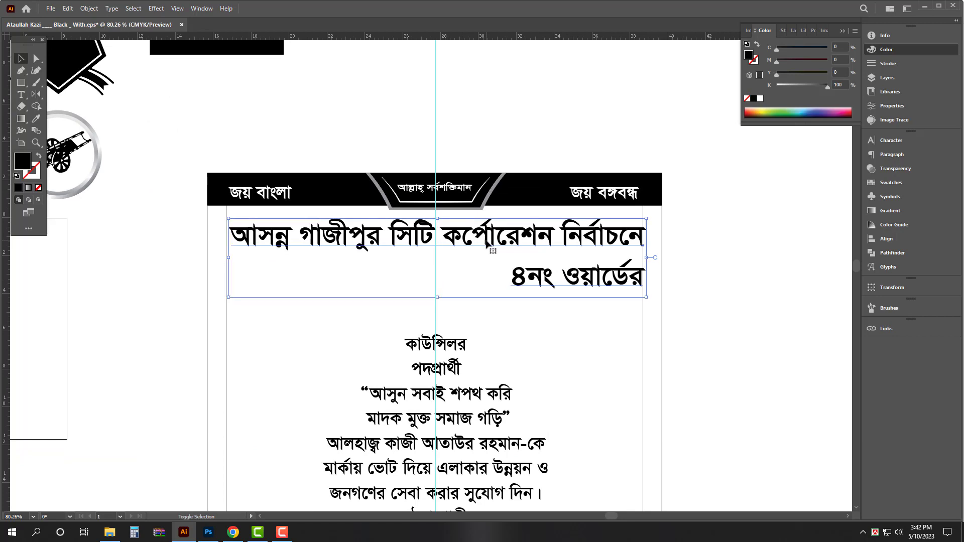
pyautogui.press('Left')
pyautogui.press('Left')
pyautogui.moveTo(497, 257); pyautogui.dragTo(419, 253)
pyautogui.moveTo(420, 253)
pyautogui.mouseDown()
pyautogui.moveTo(394, 218)
pyautogui.moveTo(421, 234)
pyautogui.mouseUp()
pyautogui.click(686, 263)
# - Split “৪নং ওয়ার্ডের” into its own text object under the first heading line and enlarge it against the right margin
pyautogui.moveTo(515, 223); pyautogui.dragTo(434, 237)
pyautogui.tripleClick(536, 221)
pyautogui.hotkey('ctrl', 'x')
pyautogui.press('BackSpace')
pyautogui.press('Escape')
pyautogui.doubleClick(512, 214)
pyautogui.hotkey('ctrl', 'a')
pyautogui.hotkey('ctrl', 'v')
pyautogui.press('Escape')
pyautogui.press('v')
pyautogui.scroll(-2, 453, 283)
pyautogui.moveTo(453, 284); pyautogui.dragTo(439, 180)
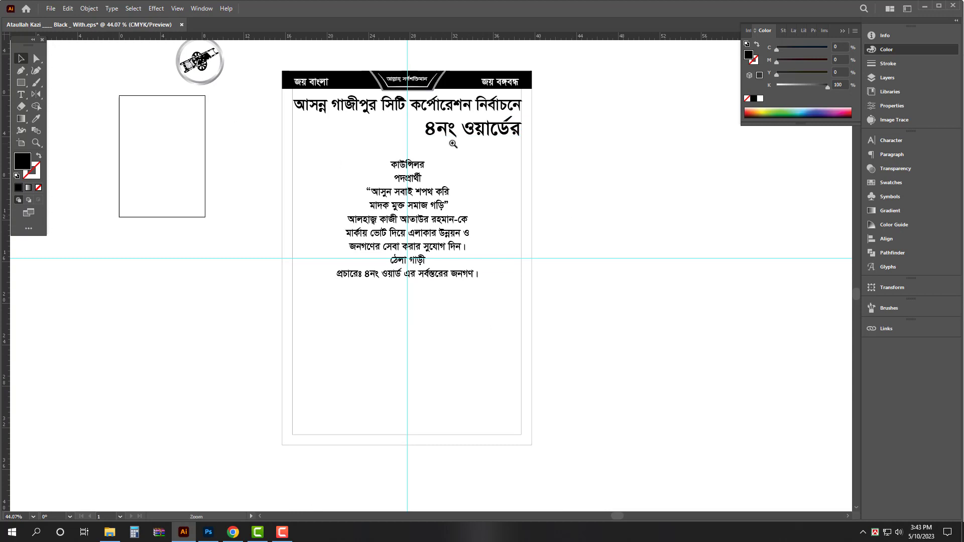
# - Take “প্রচারেঃ ৪নং ওয়ার্ড এর সর্বস্তরের জনগণ।” out of the body copy and make it a separate text object lower on the poster
pyautogui.moveTo(453, 144); pyautogui.dragTo(468, 167)
pyautogui.moveTo(468, 168); pyautogui.dragTo(468, 153)
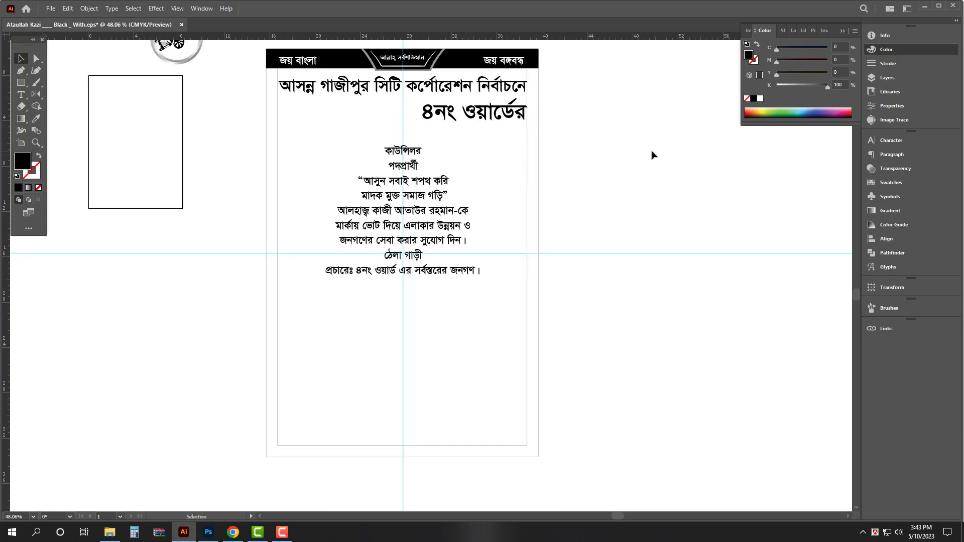
pyautogui.moveTo(621, 196)
pyautogui.mouseDown()
pyautogui.moveTo(637, 202)
pyautogui.moveTo(639, 192)
pyautogui.mouseUp()
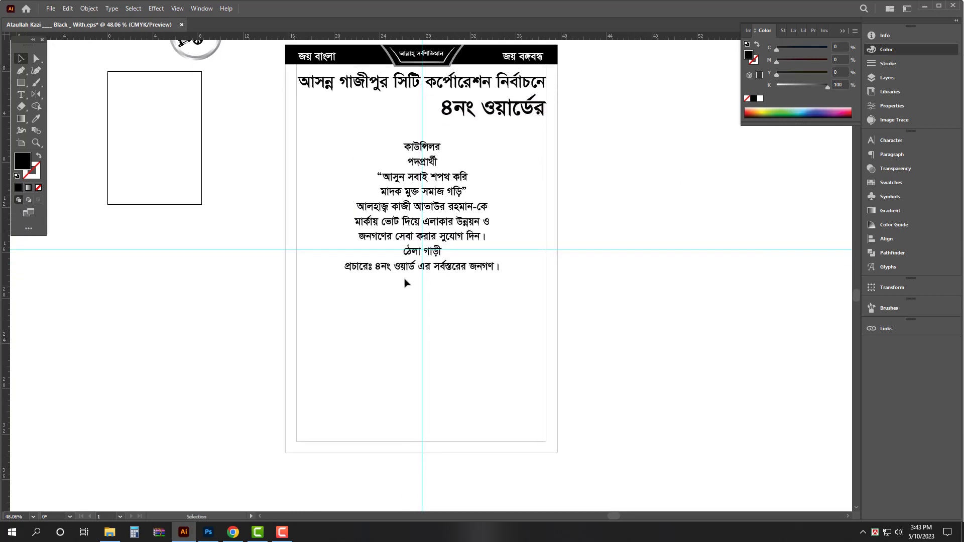
pyautogui.click(428, 270)
pyautogui.tripleClick(432, 268)
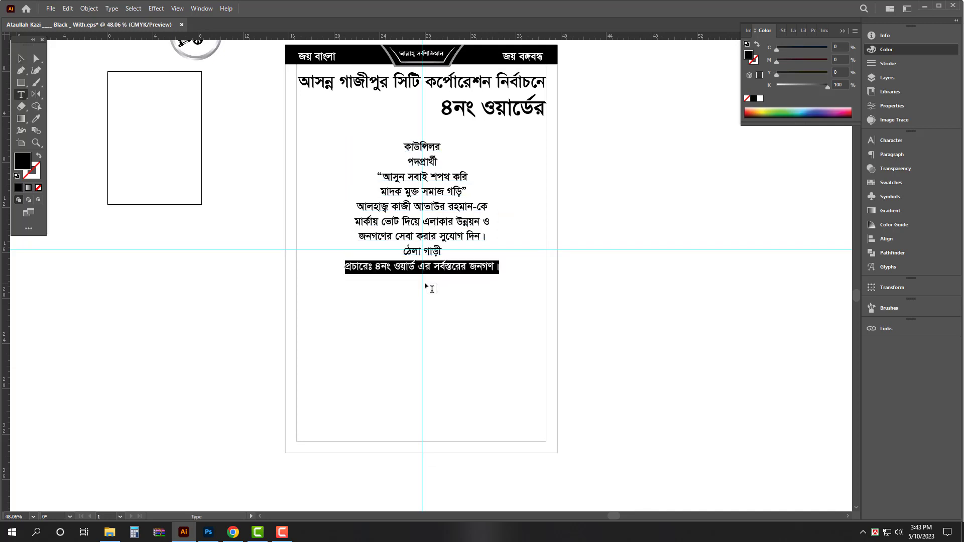
pyautogui.press('BackSpace')
pyautogui.press('Escape')
pyautogui.moveTo(435, 159); pyautogui.dragTo(426, 334)
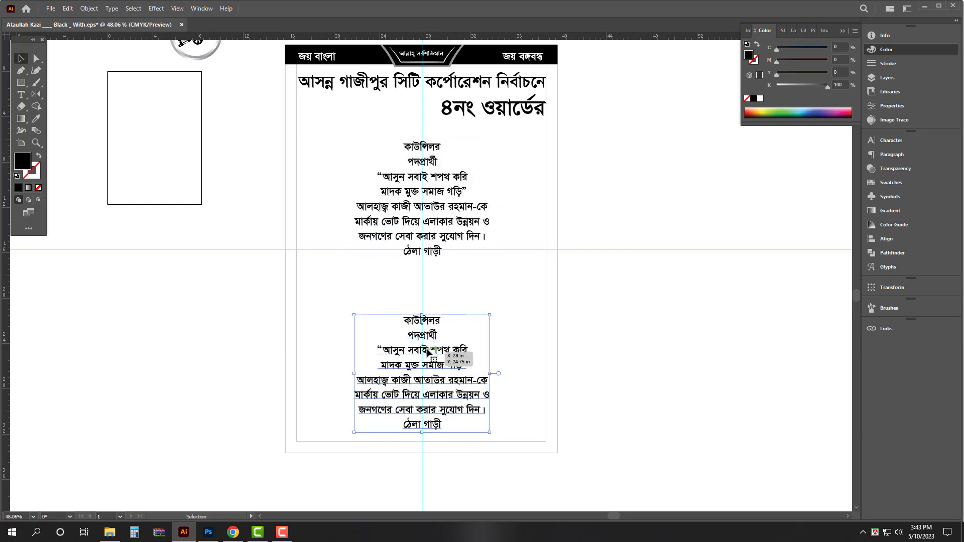
pyautogui.tripleClick(430, 350)
pyautogui.hotkey('ctrl', 'a')
pyautogui.hotkey('ctrl', 'v')
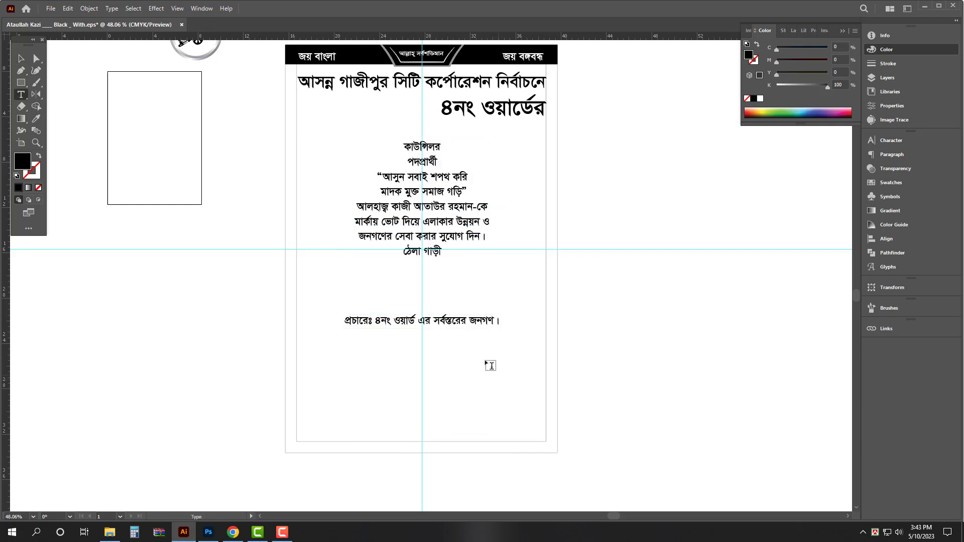
pyautogui.press('Escape')
# - Enlarge the “প্রচারেঃ” line slightly and place it centred at the bottom inner margin
pyautogui.moveTo(455, 327); pyautogui.dragTo(331, 439)
pyautogui.hotkey('ctrl', 'space')
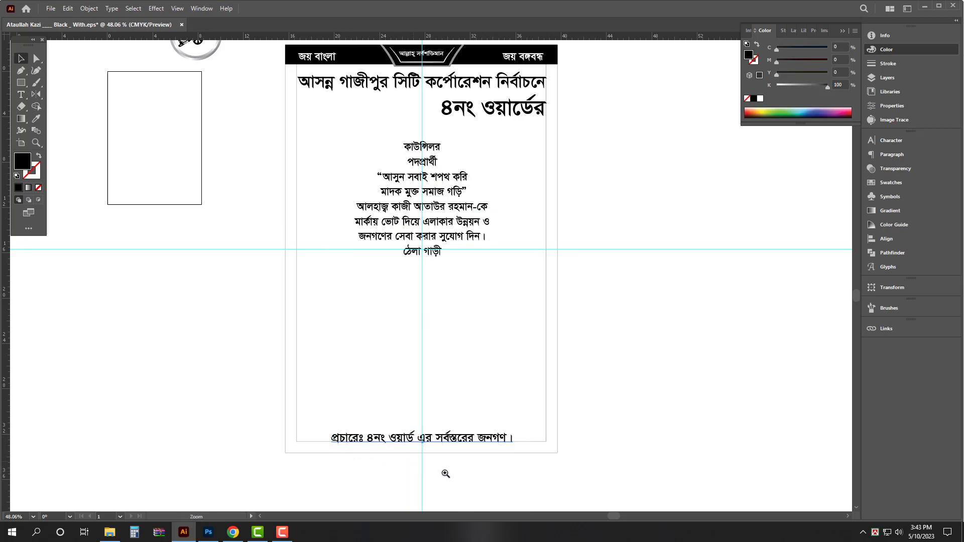
pyautogui.moveTo(445, 474); pyautogui.dragTo(523, 464)
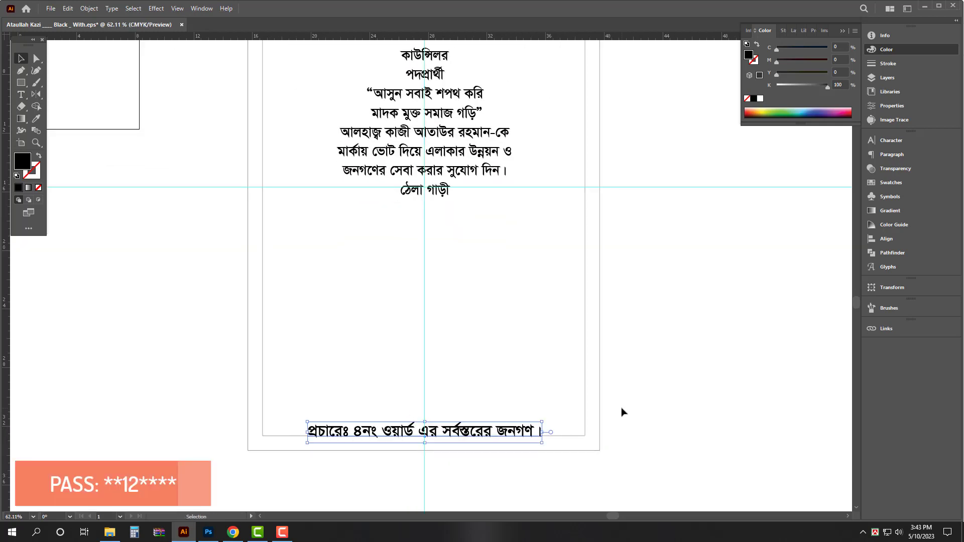
pyautogui.keyDown('ctrl'); pyautogui.keyDown('alt'); pyautogui.click(597, 415); pyautogui.keyUp('alt'); pyautogui.keyUp('ctrl')
pyautogui.moveTo(592, 413); pyautogui.dragTo(533, 421)
pyautogui.keyDown('ctrl'); pyautogui.keyDown('alt'); pyautogui.click(586, 415); pyautogui.keyUp('alt'); pyautogui.keyUp('ctrl')
pyautogui.click(606, 325)
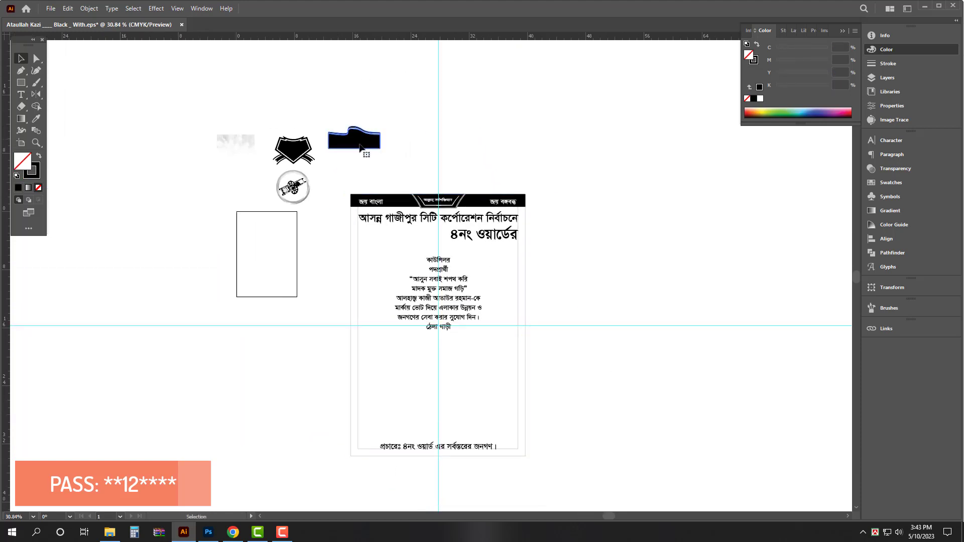
# - Move the black wave shape onto the lower part of the poster and set its width to 24 in
pyautogui.moveTo(360, 145); pyautogui.dragTo(510, 469)
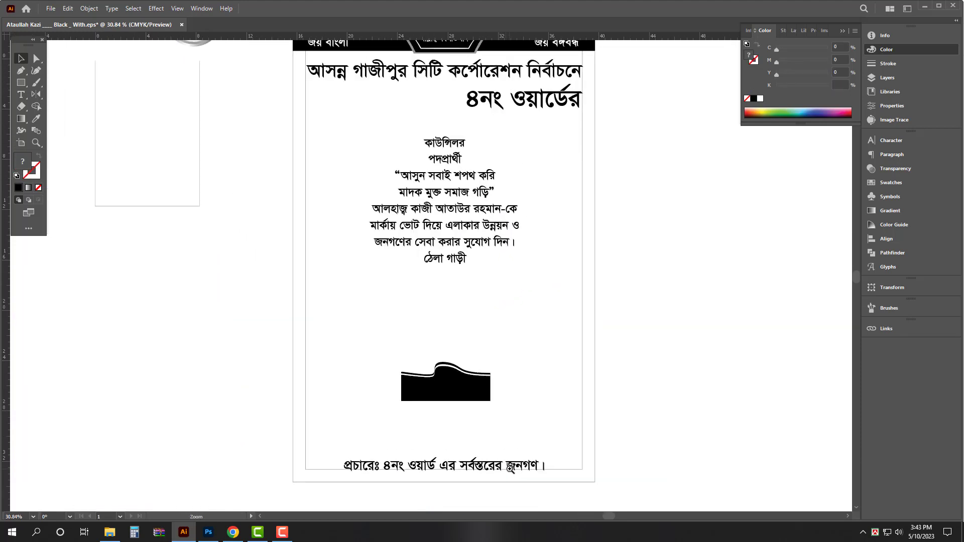
pyautogui.click(888, 288)
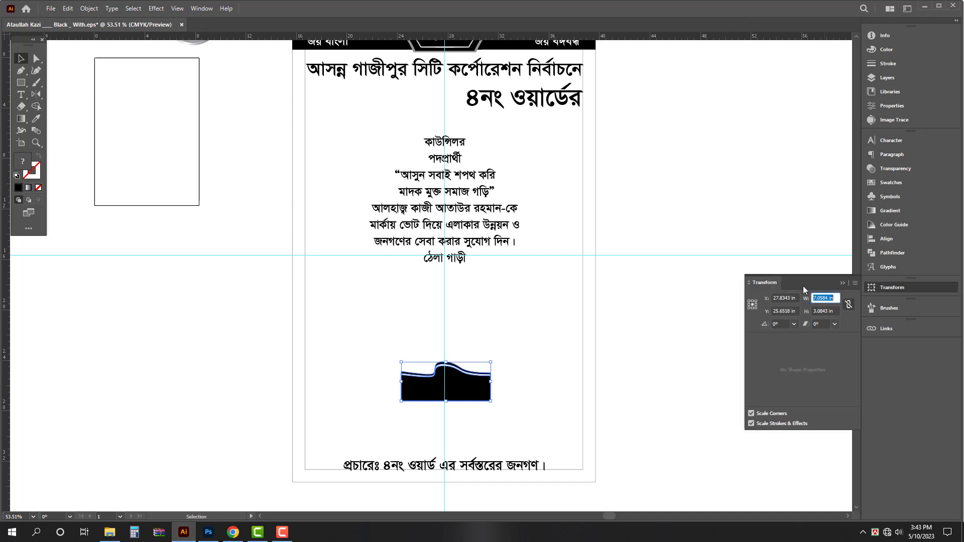
pyautogui.write('24')
pyautogui.press('Return')
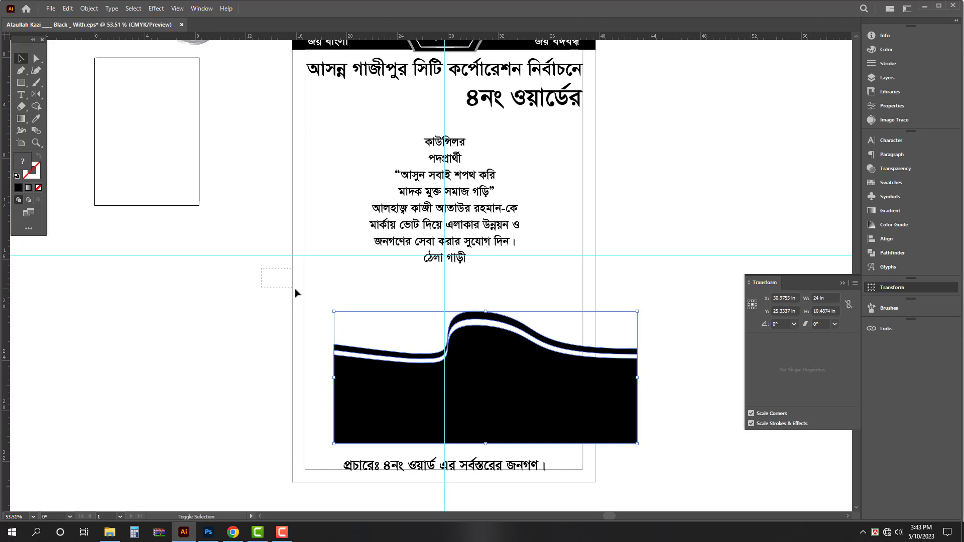
# - Align the wave shape's left edge with the poster's outer frame
pyautogui.moveTo(296, 293); pyautogui.dragTo(297, 296)
pyautogui.click(887, 240)
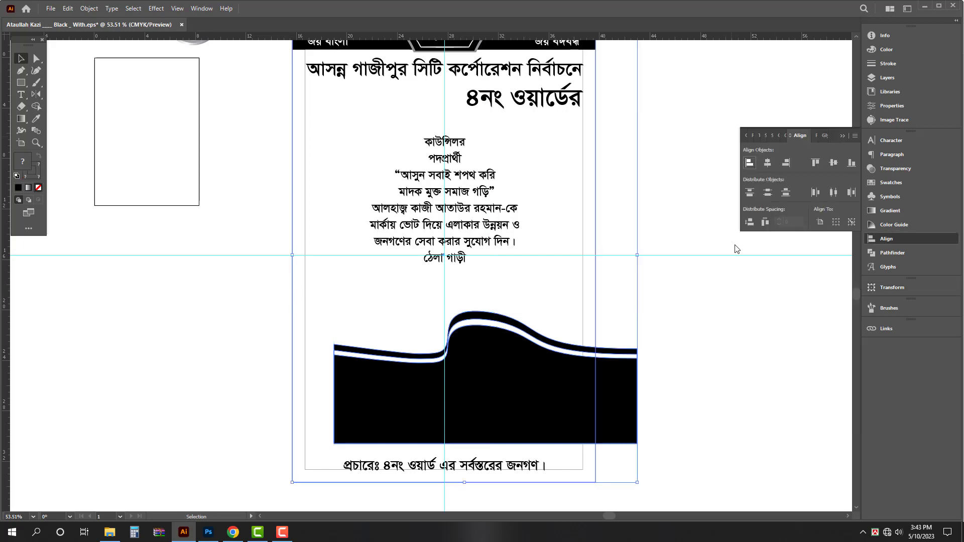
pyautogui.click(750, 163)
pyautogui.click(732, 261)
# - Try aligning the black wave shape's bottom edge with the bottom of the poster's outer frame
pyautogui.moveTo(671, 403); pyautogui.dragTo(674, 330)
pyautogui.moveTo(482, 456); pyautogui.dragTo(678, 457)
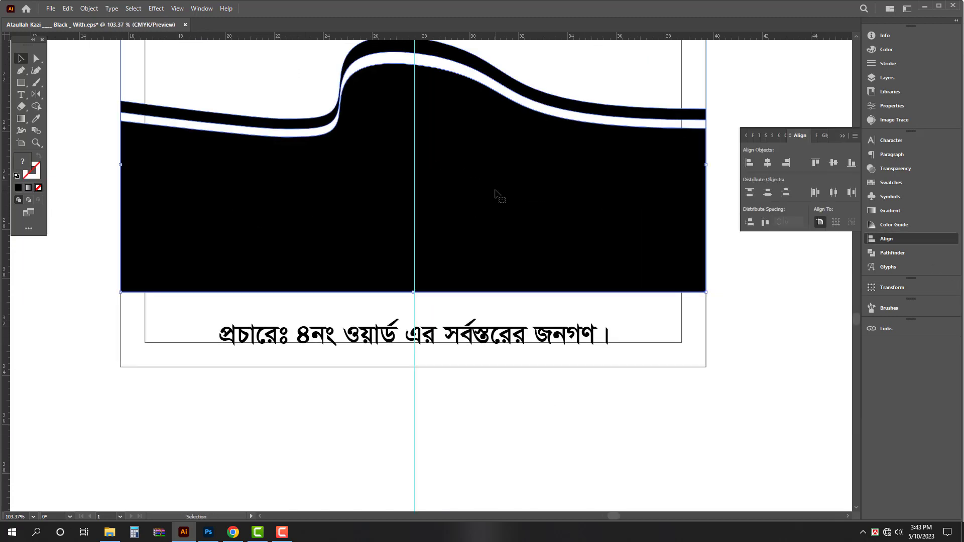
pyautogui.moveTo(495, 193); pyautogui.dragTo(495, 225)
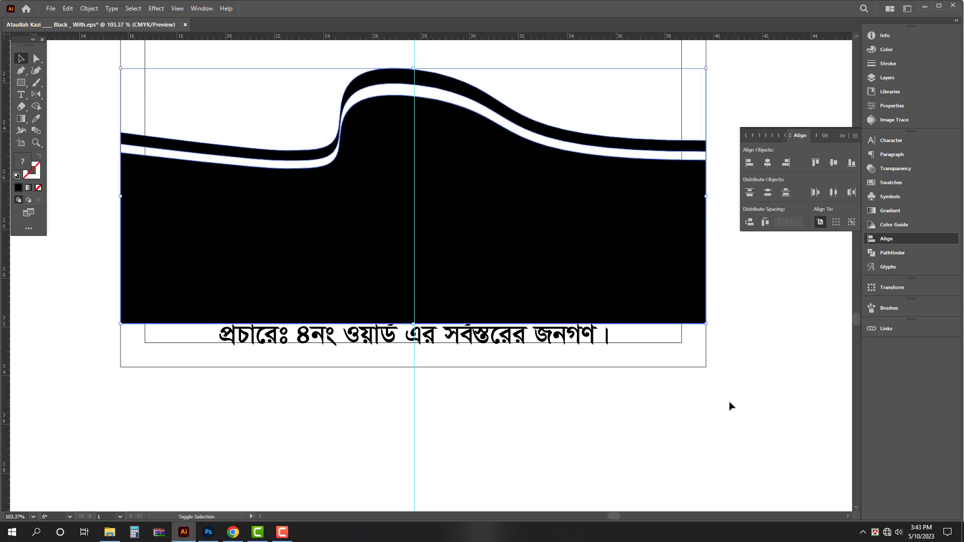
pyautogui.moveTo(702, 363); pyautogui.dragTo(701, 361)
pyautogui.click(852, 163)
pyautogui.click(723, 242)
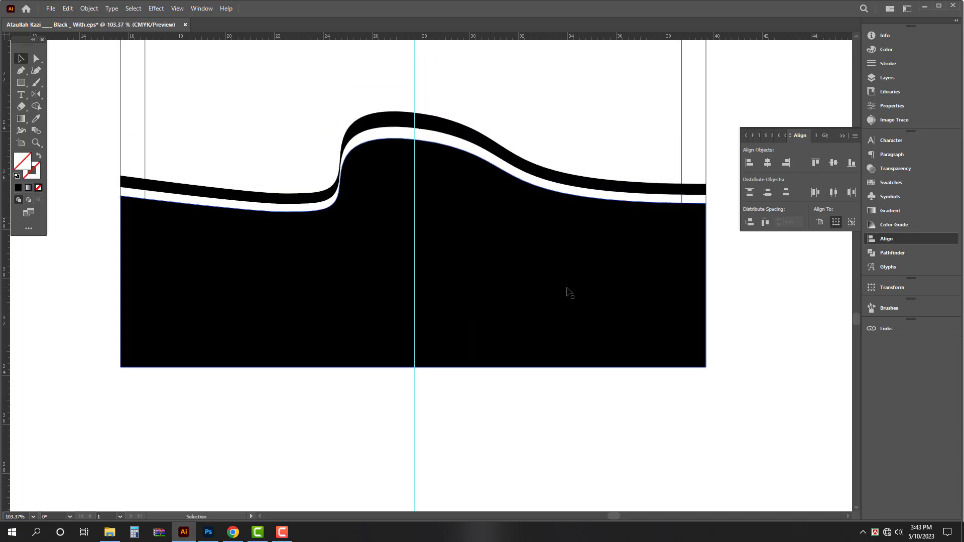
pyautogui.click(568, 289)
pyautogui.moveTo(565, 289); pyautogui.dragTo(530, 311)
pyautogui.click(529, 346)
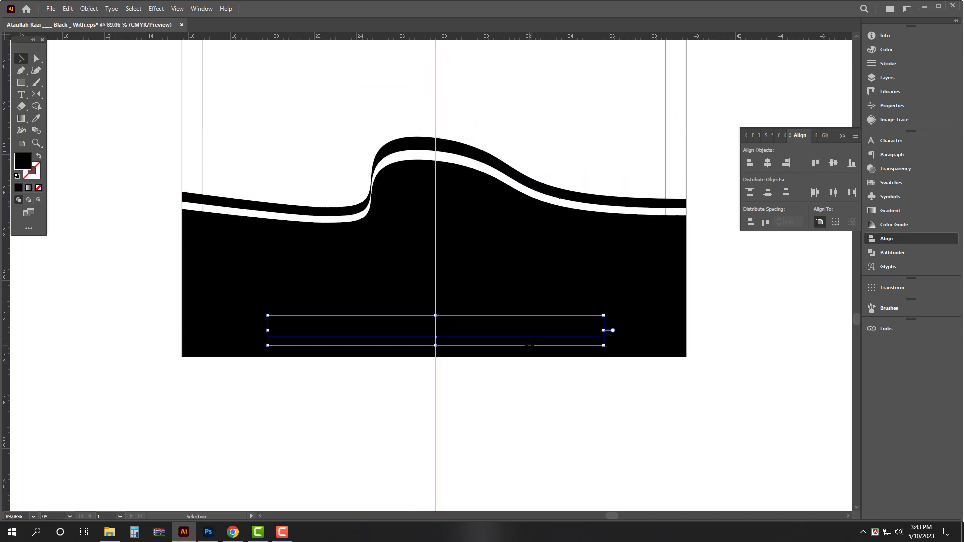
pyautogui.moveTo(525, 396); pyautogui.dragTo(476, 428)
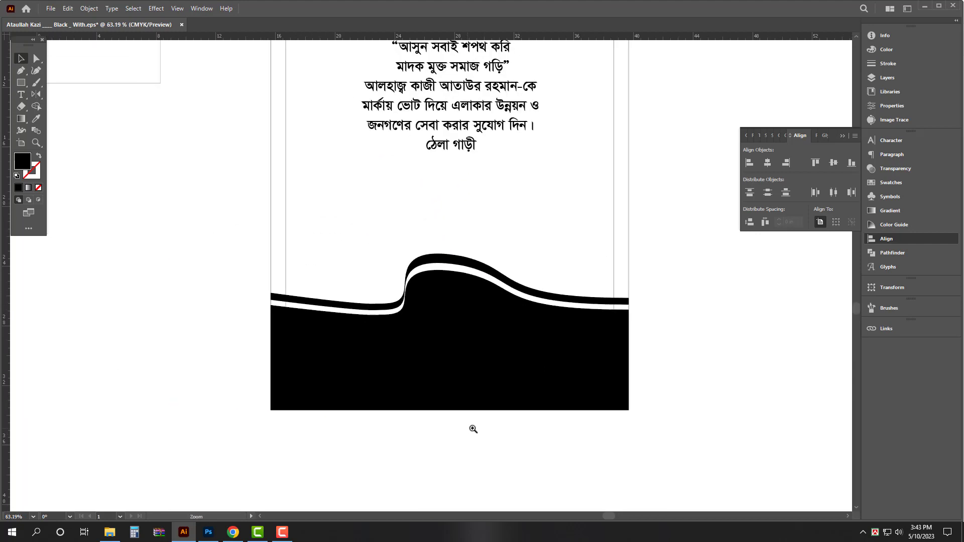
# - Move the black wave shape up so its bottom edge sits just above the “প্রচারেঃ” line
pyautogui.click(518, 346)
pyautogui.moveTo(518, 346); pyautogui.dragTo(521, 330)
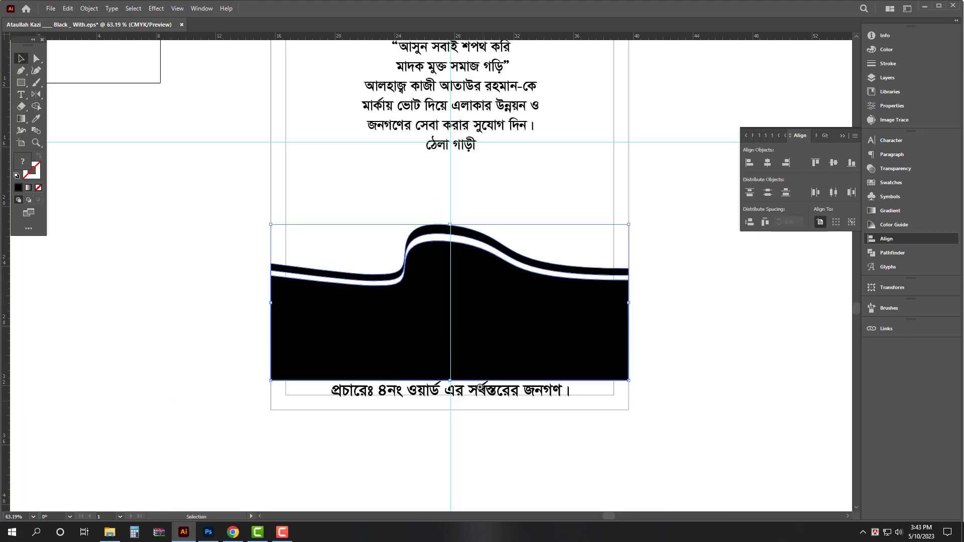
pyautogui.hotkey('ctrl', '=')
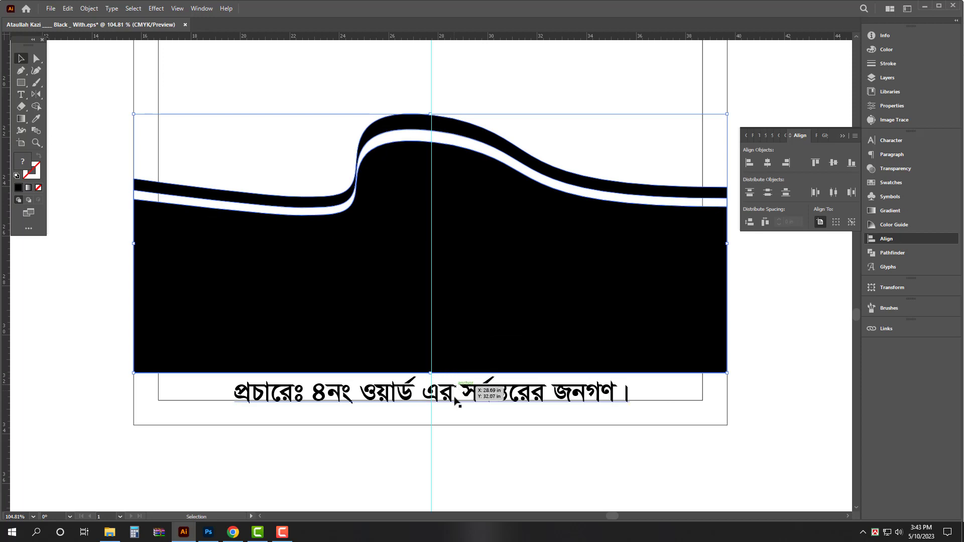
pyautogui.click(455, 401)
pyautogui.moveTo(432, 411); pyautogui.dragTo(434, 404)
pyautogui.click(453, 469)
# - Move the body text block off the poster into the empty space on its right side
pyautogui.moveTo(417, 466); pyautogui.dragTo(327, 472)
pyautogui.moveTo(451, 339); pyautogui.dragTo(459, 432)
pyautogui.moveTo(444, 394); pyautogui.dragTo(415, 388)
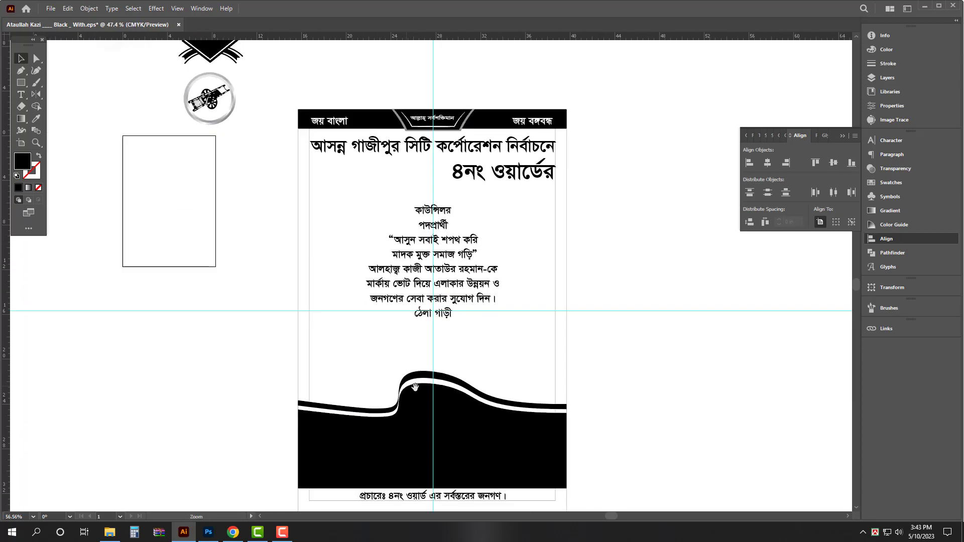
pyautogui.click(472, 298)
pyautogui.moveTo(449, 287); pyautogui.dragTo(667, 286)
pyautogui.click(594, 166)
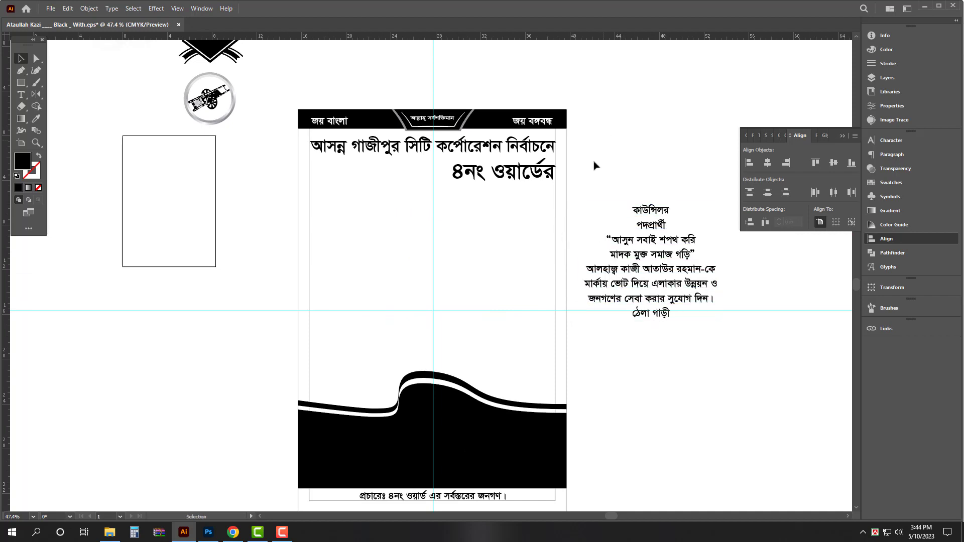
pyautogui.moveTo(617, 158); pyautogui.dragTo(601, 159)
pyautogui.moveTo(639, 170); pyautogui.dragTo(597, 182)
# - Place the round cart emblem on the poster's lower right, enlarge it and send it behind the wave
pyautogui.moveTo(217, 121); pyautogui.dragTo(489, 310)
pyautogui.moveTo(494, 373); pyautogui.dragTo(465, 345)
pyautogui.scroll(3, 499, 411)
pyautogui.hotkey('ctrl', 'shift', '[')
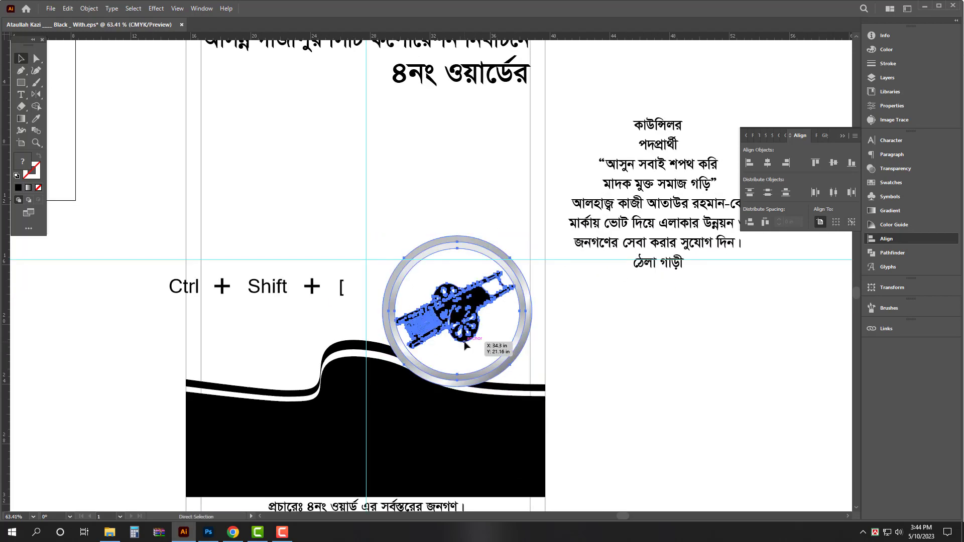
pyautogui.click(601, 457)
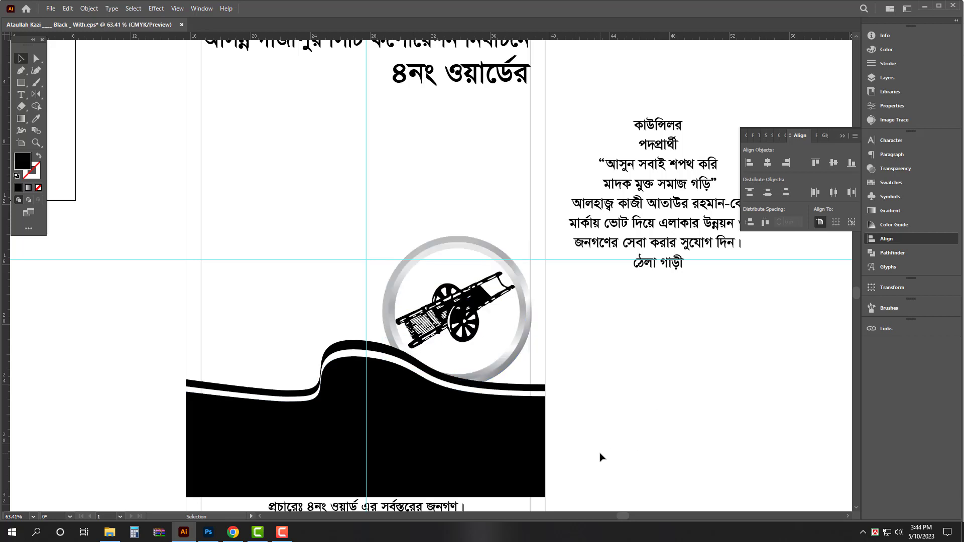
# - Enlarge the cart emblem slightly and fit it between the poster's centre line and the right inner margin
pyautogui.click(468, 338)
pyautogui.moveTo(383, 309); pyautogui.dragTo(368, 307)
pyautogui.click(701, 390)
pyautogui.moveTo(456, 322); pyautogui.dragTo(456, 315)
pyautogui.click(572, 337)
pyautogui.moveTo(569, 335); pyautogui.dragTo(511, 328)
pyautogui.click(517, 320)
pyautogui.moveTo(558, 328); pyautogui.dragTo(708, 379)
pyautogui.click(549, 297)
pyautogui.click(454, 275)
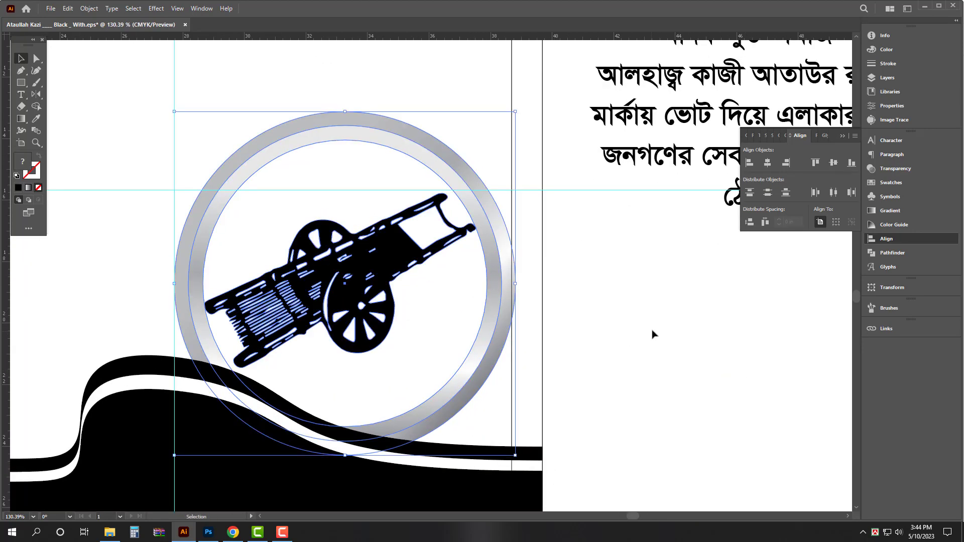
pyautogui.click(653, 333)
pyautogui.moveTo(406, 311); pyautogui.dragTo(255, 332)
pyautogui.click(574, 345)
pyautogui.moveTo(475, 329); pyautogui.dragTo(553, 342)
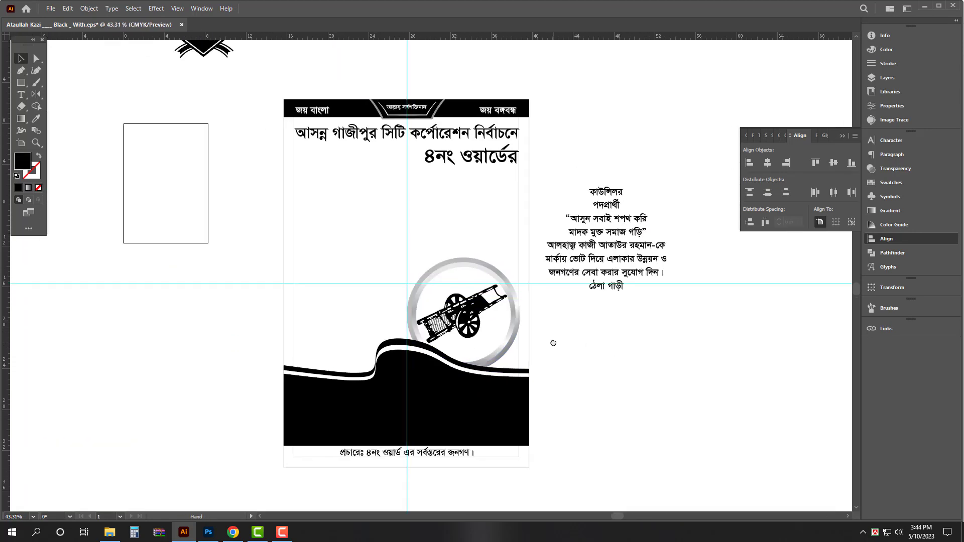
pyautogui.moveTo(446, 282)
pyautogui.mouseDown()
pyautogui.moveTo(467, 287)
pyautogui.moveTo(454, 290)
pyautogui.mouseUp()
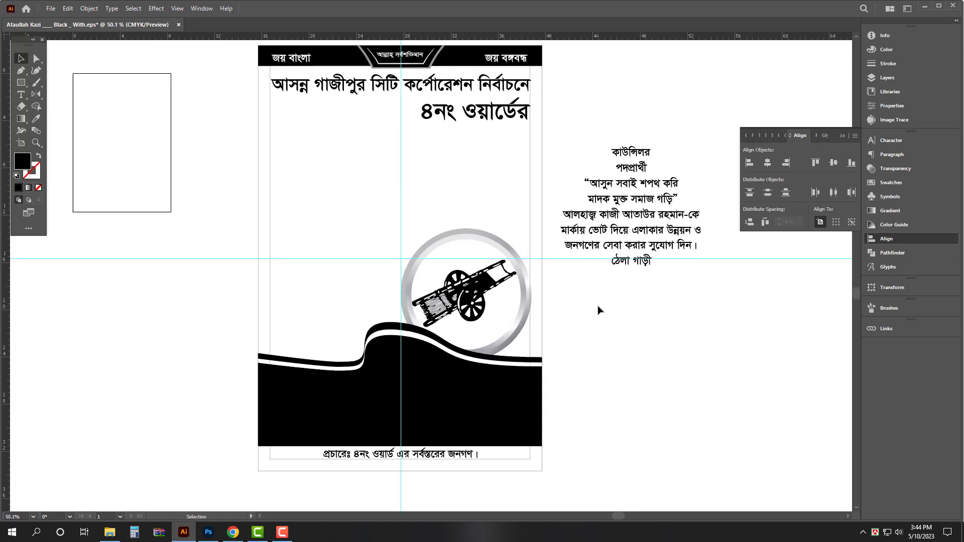
# - Save the poster as a separate Illustrator EPS file, adding “____ 2' X 3'” to the end of its name
pyautogui.hotkey('ctrl', 'shift', 's')
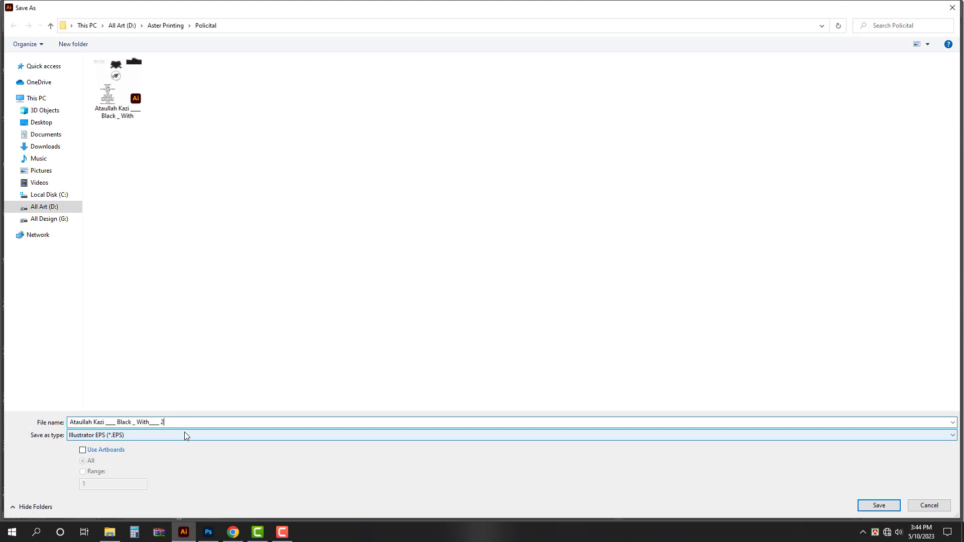
pyautogui.press('Return')
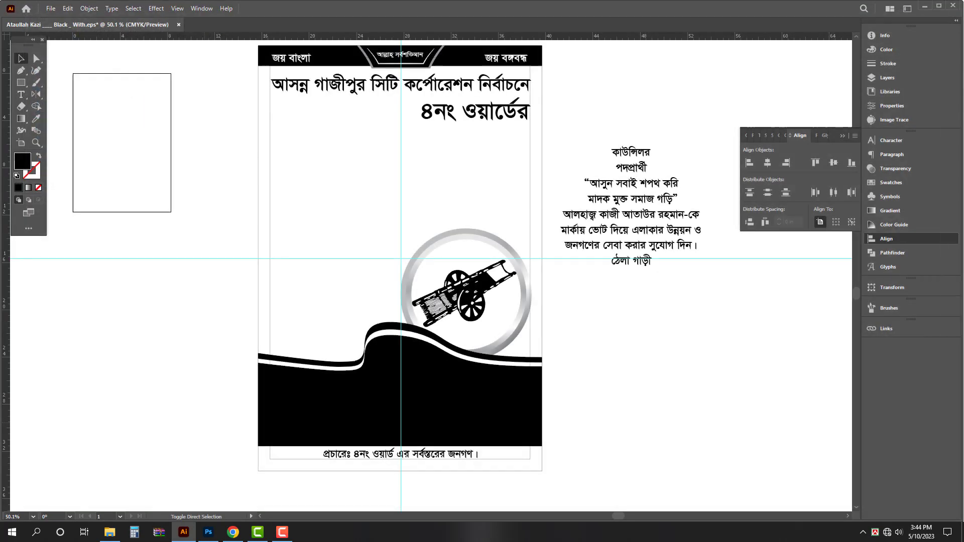
pyautogui.click(431, 421)
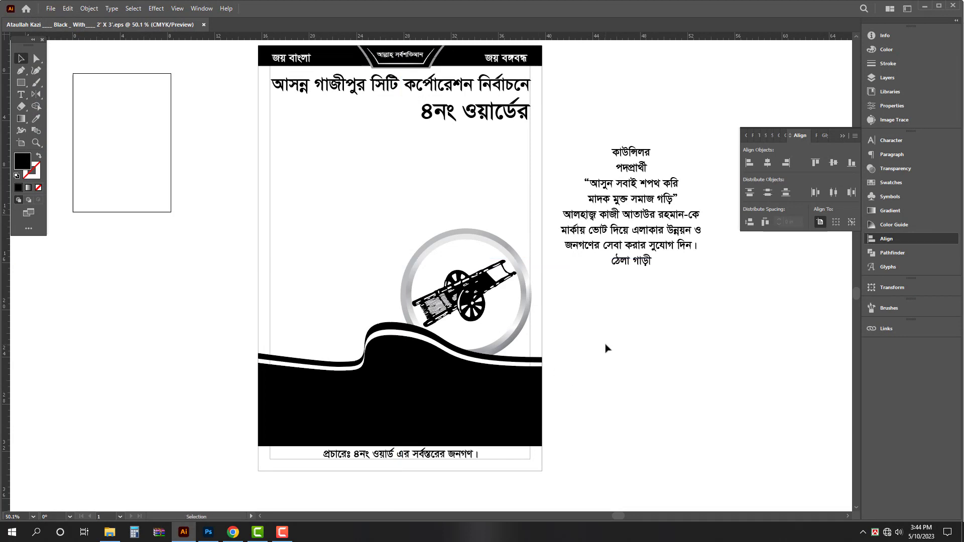
# - Paste the candidate's black-and-white portrait and align its left edge with the poster's outer frame
pyautogui.moveTo(607, 349); pyautogui.dragTo(432, 274)
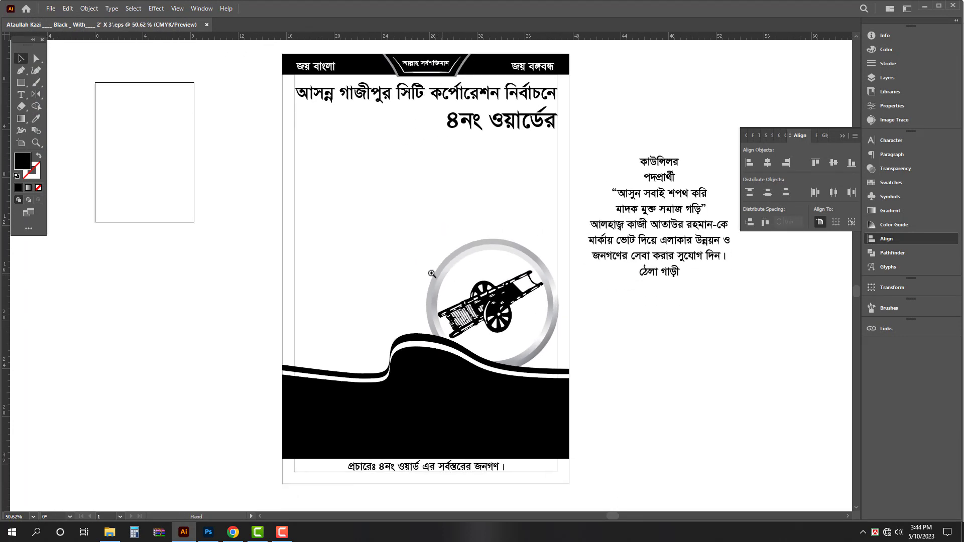
pyautogui.scroll(-1, 432, 274)
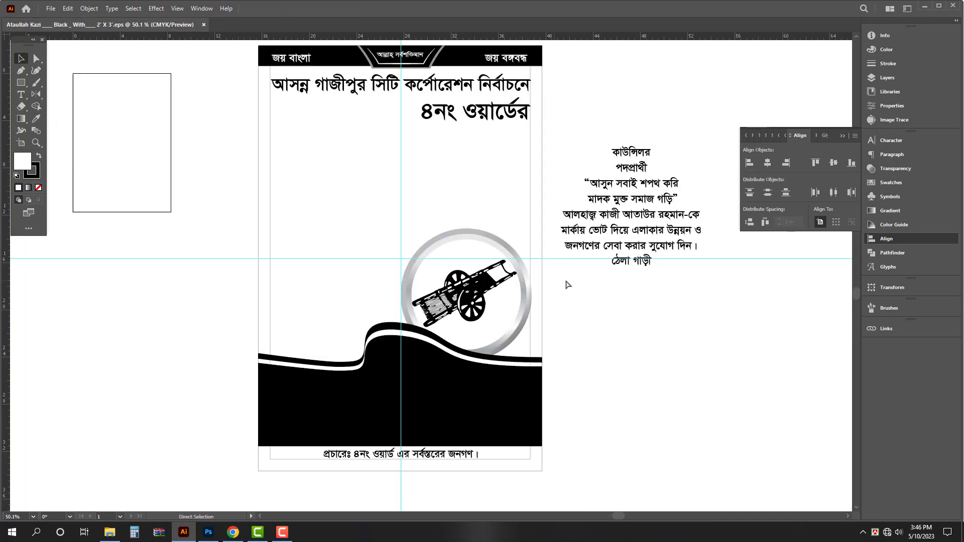
pyautogui.hotkey('ctrl', 'v')
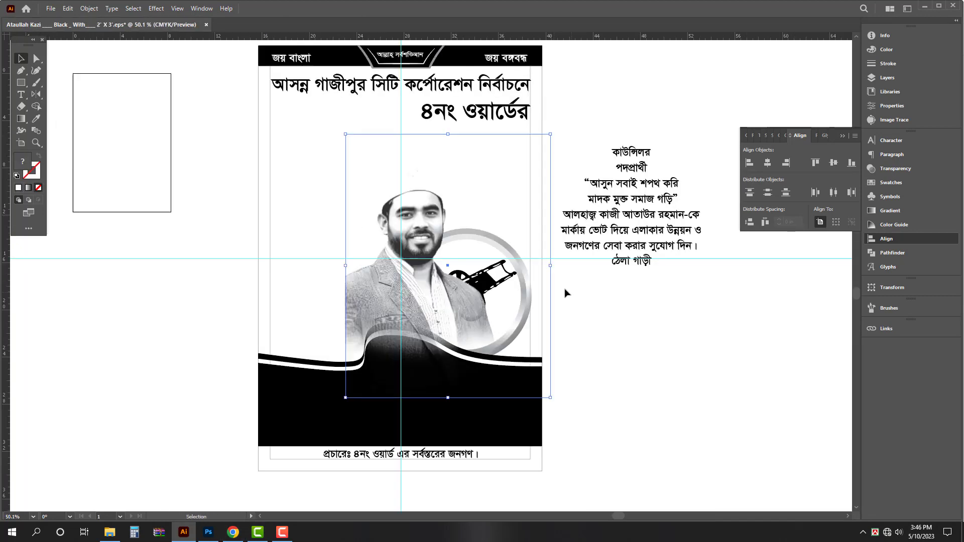
pyautogui.moveTo(395, 302); pyautogui.dragTo(584, 314)
pyautogui.moveTo(609, 315); pyautogui.dragTo(563, 284)
pyautogui.moveTo(550, 324); pyautogui.dragTo(534, 303)
pyautogui.keyDown('shift'); pyautogui.click(445, 237); pyautogui.keyUp('shift')
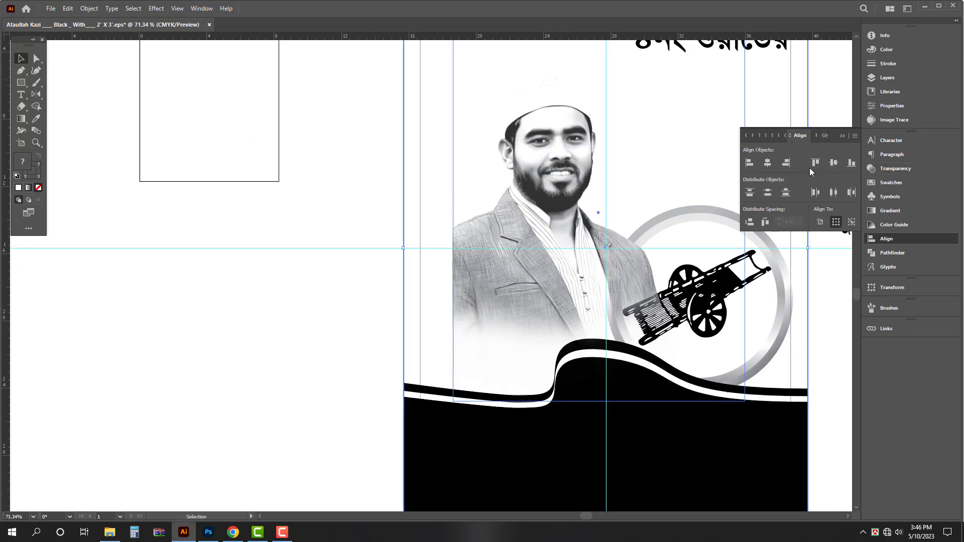
pyautogui.click(755, 160)
pyautogui.scroll(-4, 224, 172)
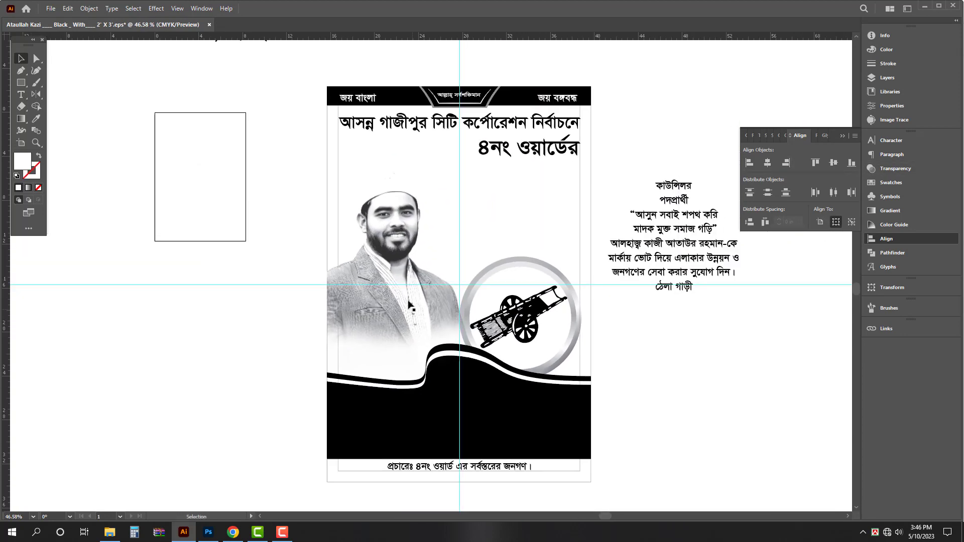
# - Enlarge the portrait and send it to the back, behind the cart emblem
pyautogui.keyDown('shift'); pyautogui.click(511, 274); pyautogui.keyUp('shift')
pyautogui.moveTo(518, 264); pyautogui.dragTo(568, 249)
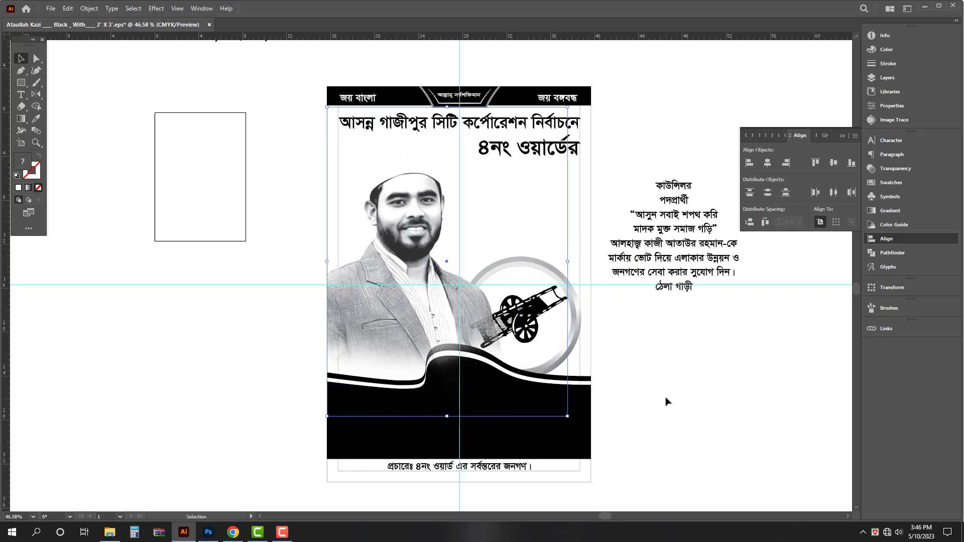
pyautogui.hotkey('ctrl', 'shift', '[')
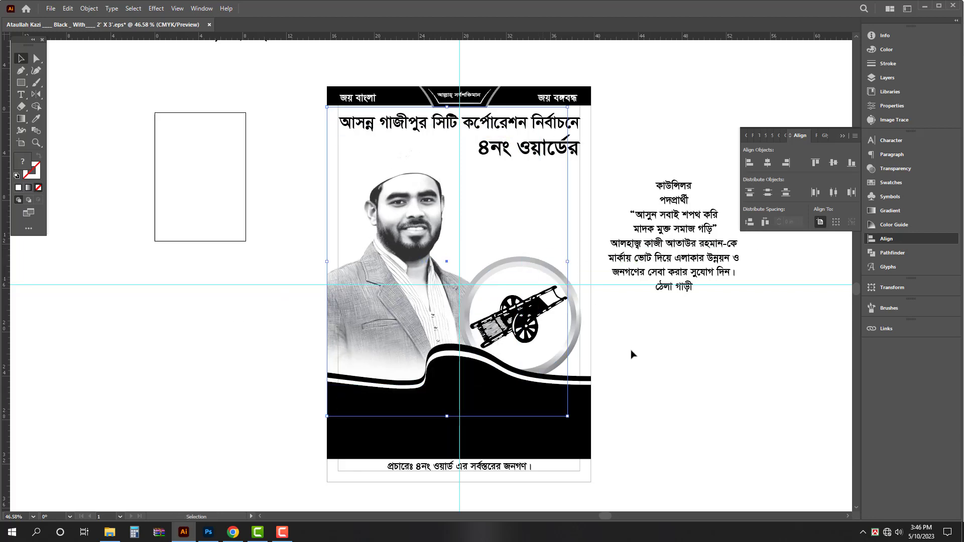
pyautogui.click(667, 365)
# - Hide the guides and lower the portrait behind the wave, enlarging it slightly
pyautogui.hotkey('ctrl', ';')
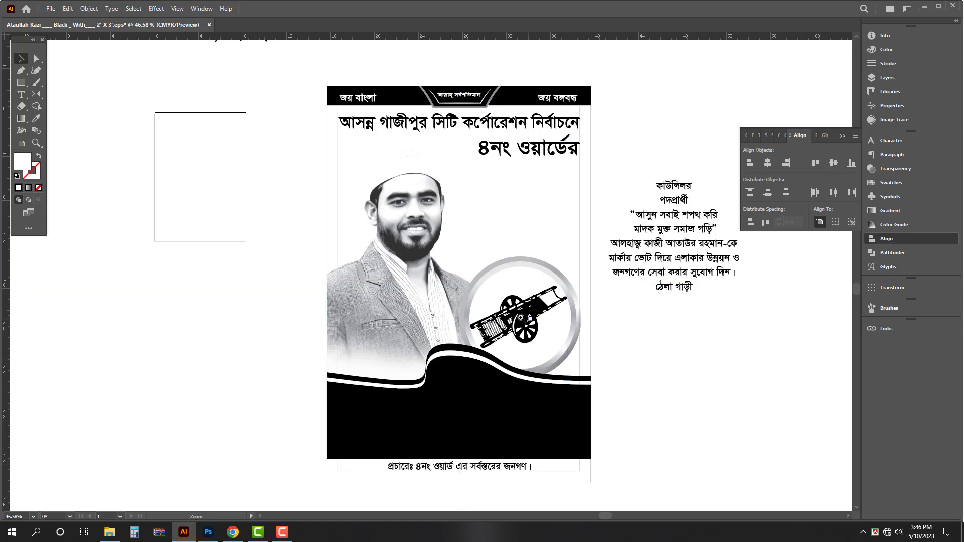
pyautogui.moveTo(521, 317); pyautogui.dragTo(438, 320)
pyautogui.click(380, 391)
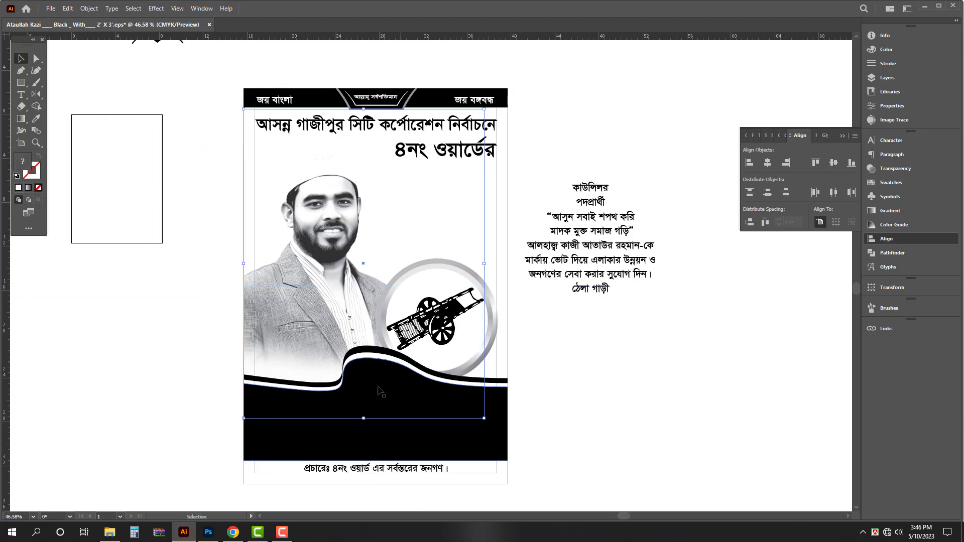
pyautogui.moveTo(380, 392); pyautogui.dragTo(364, 327)
pyautogui.moveTo(365, 327); pyautogui.dragTo(365, 328)
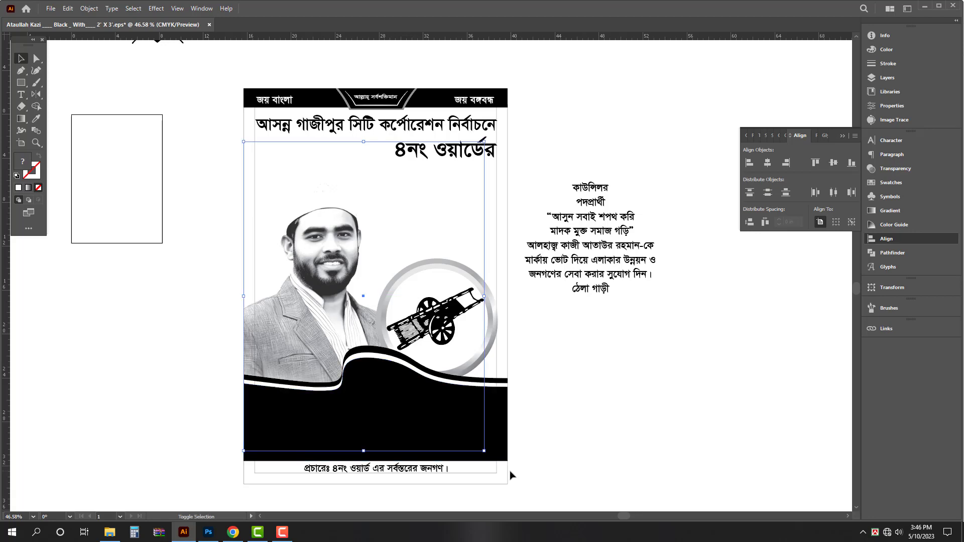
pyautogui.moveTo(485, 452); pyautogui.dragTo(500, 460)
pyautogui.click(551, 448)
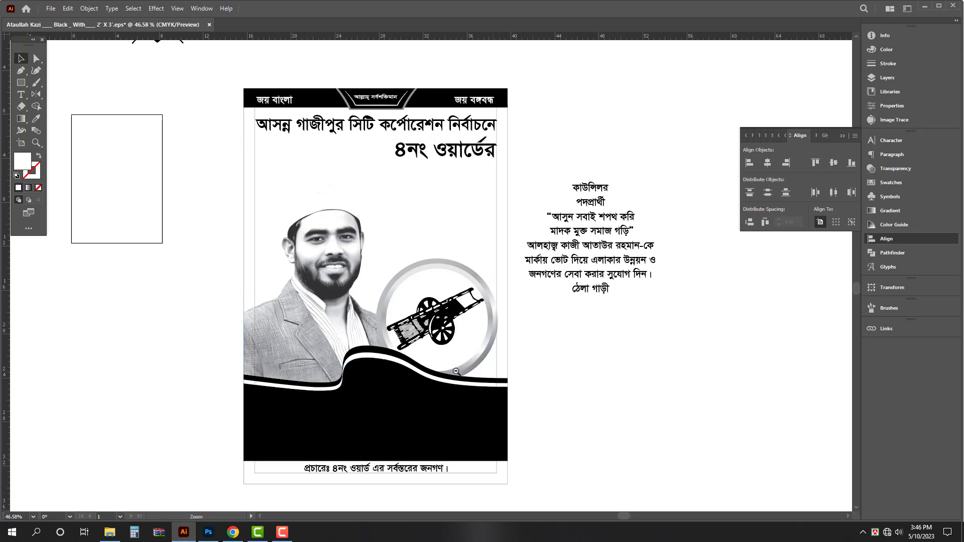
# - Move the black ribboned badge below “৪নং ওয়ার্ডের” and enlarge it to about the width of the cart emblem
pyautogui.scroll(-2, 523, 402)
pyautogui.scroll(1, 372, 212)
pyautogui.moveTo(262, 136); pyautogui.dragTo(532, 269)
pyautogui.scroll(3, 497, 287)
pyautogui.moveTo(470, 308); pyautogui.dragTo(383, 361)
pyautogui.moveTo(490, 294); pyautogui.dragTo(490, 273)
pyautogui.click(489, 198)
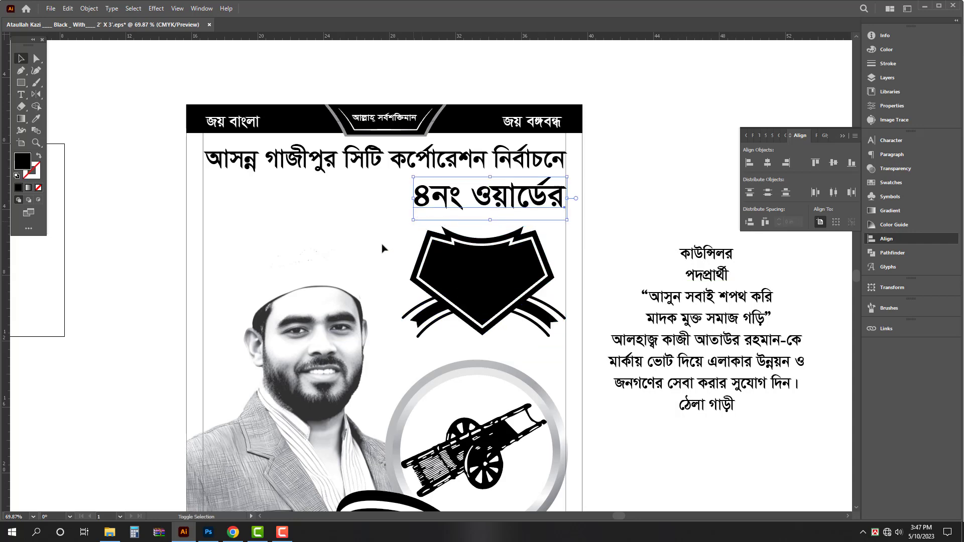
# - Raise the portrait so the candidate's cap sits just below the first headline line
pyautogui.click(308, 355)
pyautogui.keyDown('ctrl'); pyautogui.keyDown('alt'); pyautogui.click(312, 314); pyautogui.keyUp('alt'); pyautogui.keyUp('ctrl')
pyautogui.moveTo(333, 306); pyautogui.dragTo(334, 237)
pyautogui.moveTo(330, 312); pyautogui.dragTo(349, 237)
pyautogui.keyDown('ctrl'); pyautogui.keyDown('alt'); pyautogui.click(453, 318); pyautogui.keyUp('alt'); pyautogui.keyUp('ctrl')
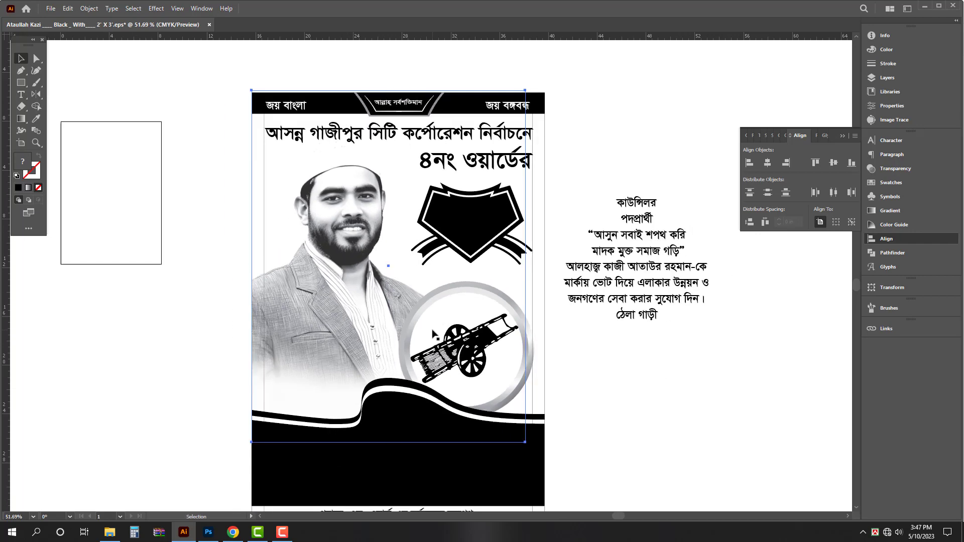
pyautogui.click(464, 474)
pyautogui.moveTo(462, 455); pyautogui.dragTo(451, 389)
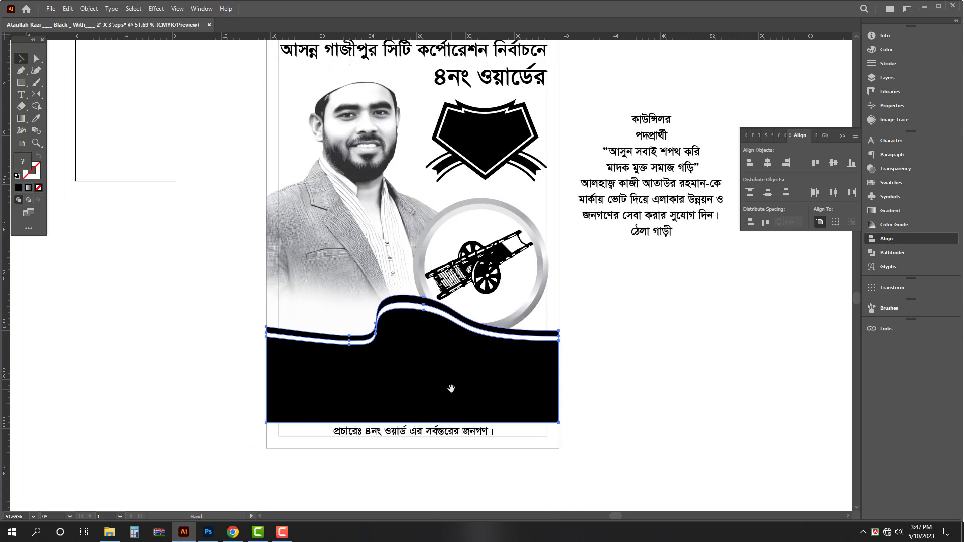
pyautogui.click(637, 396)
# - Enlarge the portrait from its lower corners so it extends slightly past the poster's left edge
pyautogui.keyDown('ctrl'); pyautogui.keyDown('alt'); pyautogui.click(564, 385); pyautogui.keyUp('alt'); pyautogui.keyUp('ctrl')
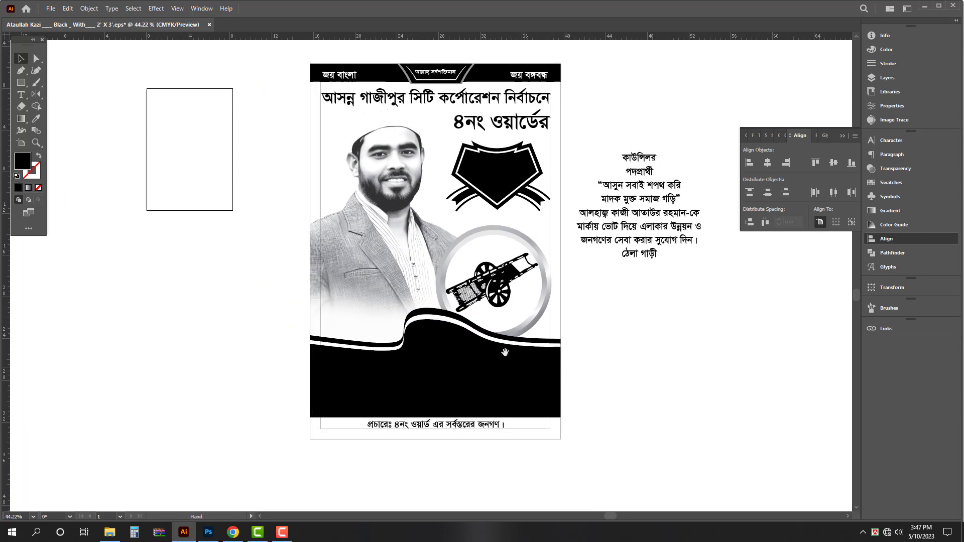
pyautogui.moveTo(467, 341); pyautogui.dragTo(425, 381)
pyautogui.keyDown('ctrl'); pyautogui.click(420, 418); pyautogui.keyUp('ctrl')
pyautogui.click(294, 300)
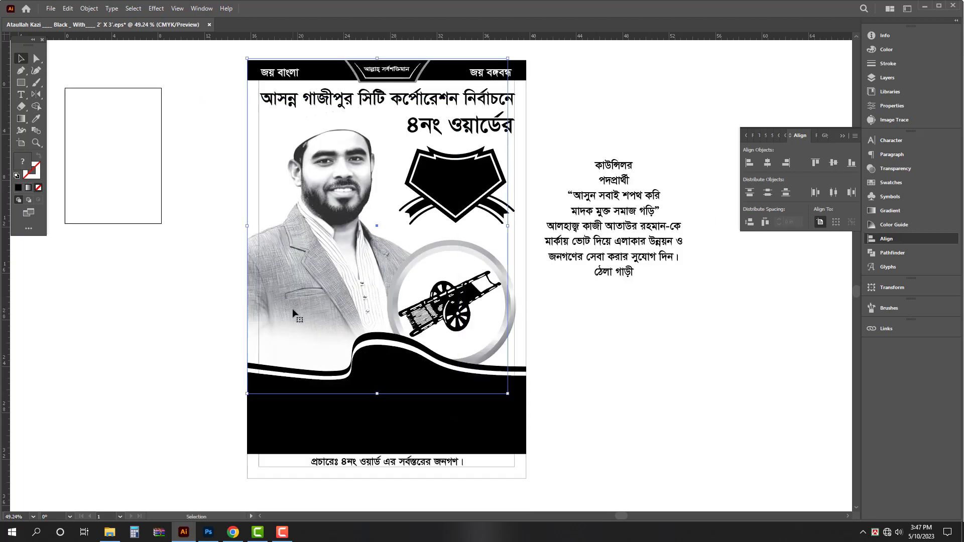
pyautogui.moveTo(246, 395); pyautogui.dragTo(229, 412)
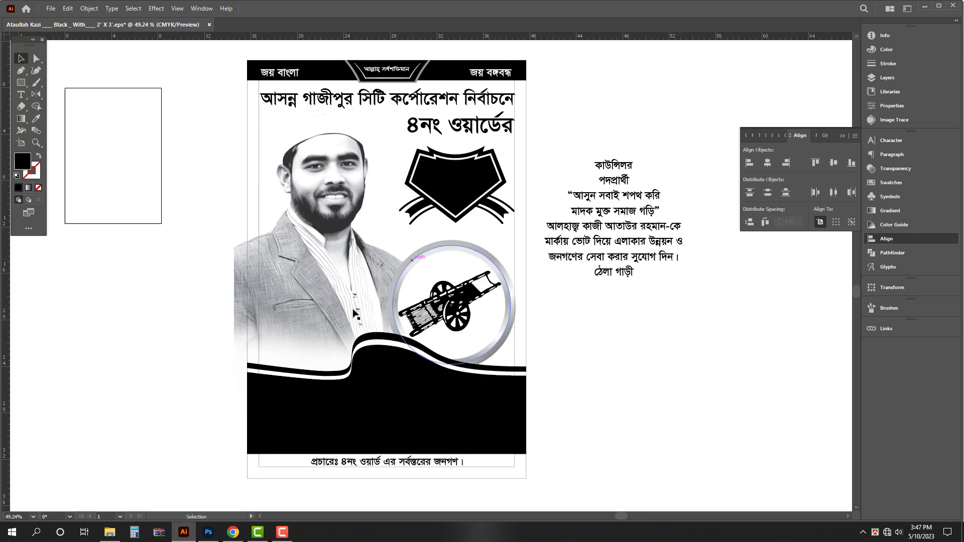
pyautogui.moveTo(508, 410); pyautogui.dragTo(520, 416)
pyautogui.click(575, 391)
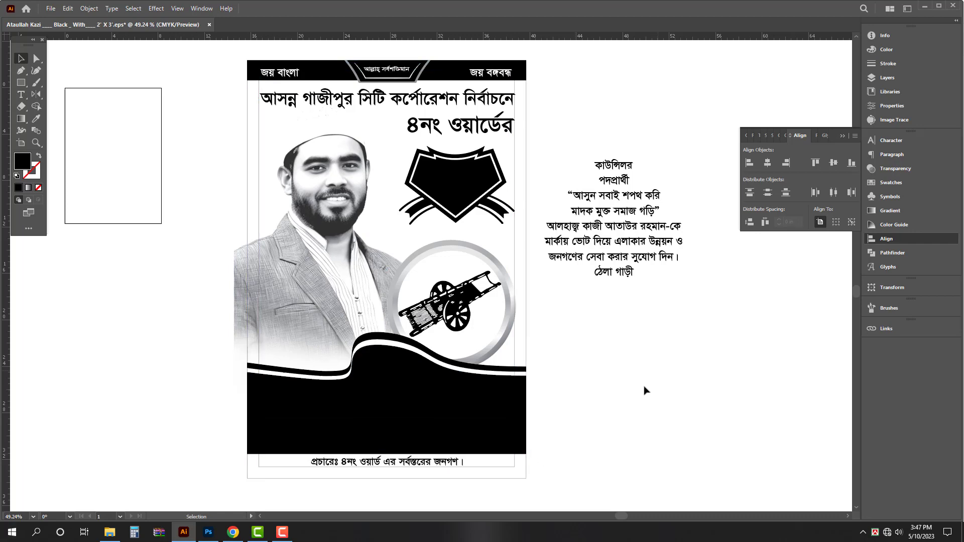
# - Nudge the black wave footer up slightly so there is more white space above the publisher line
pyautogui.moveTo(366, 484); pyautogui.dragTo(391, 478)
pyautogui.click(424, 396)
pyautogui.hotkey('shift', 'Up')
pyautogui.hotkey('shift', 'Up')
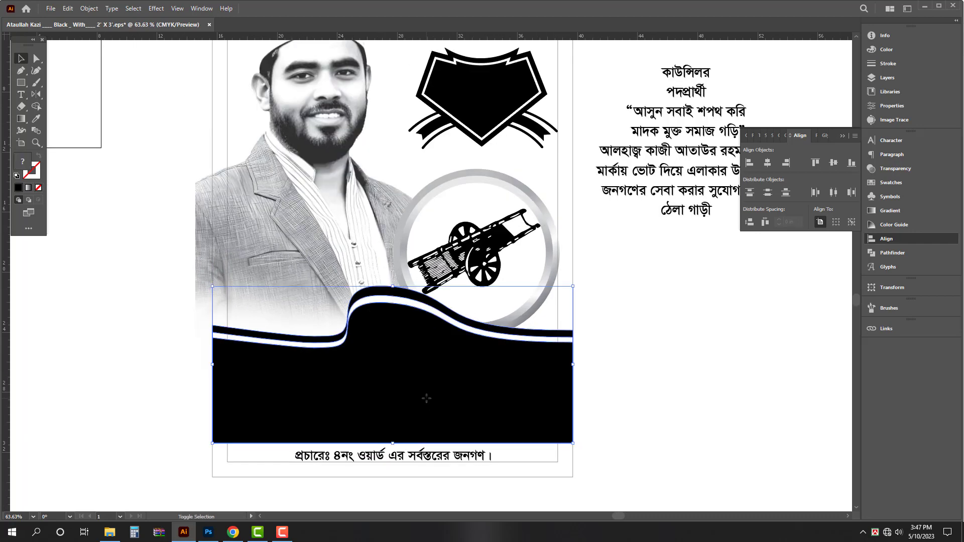
# - Enlarge the publisher line “প্রচারেঃ ৪নং ওয়ার্ড এর সর্বস্তরের জনগণ।” about its centre, to about two thirds of the poster's width
pyautogui.moveTo(422, 447); pyautogui.dragTo(474, 477)
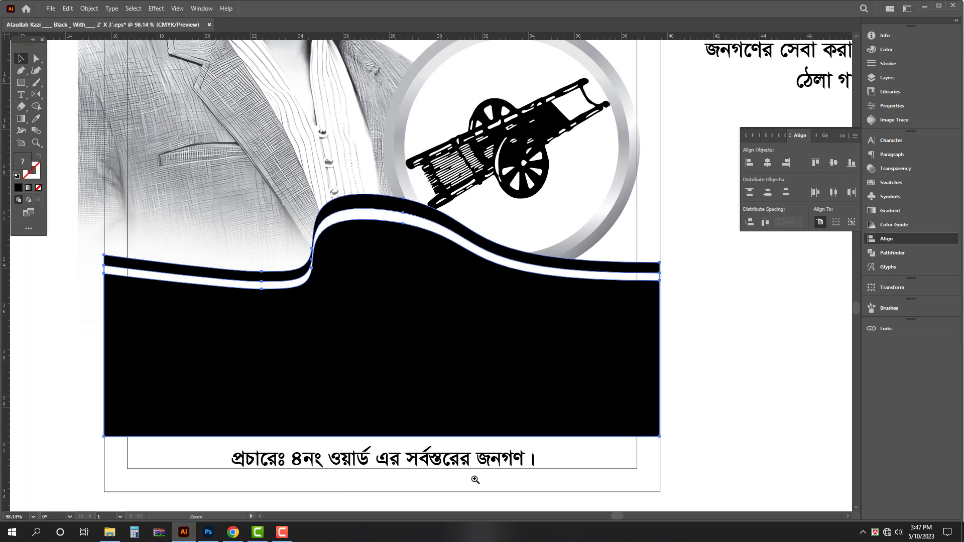
pyautogui.click(430, 466)
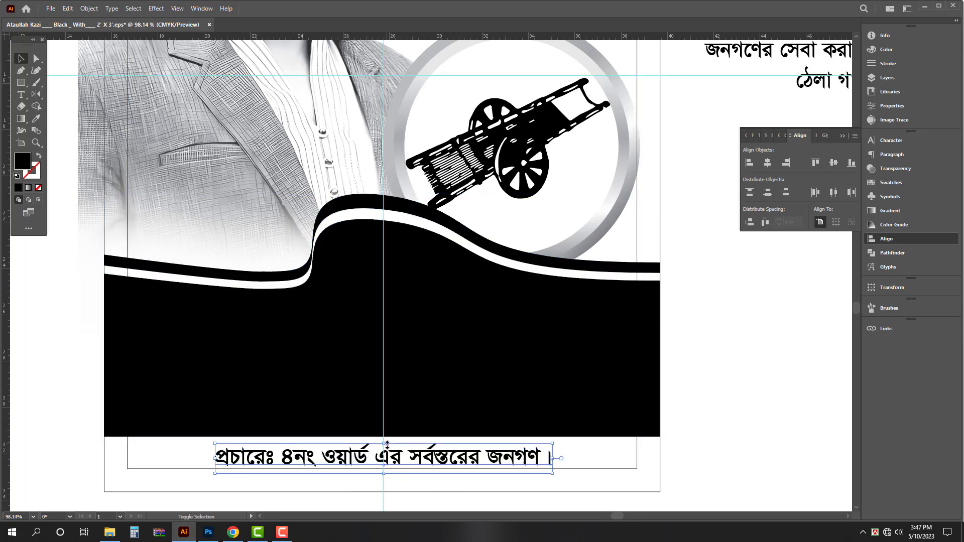
pyautogui.moveTo(387, 446); pyautogui.dragTo(301, 473)
pyautogui.click(590, 342)
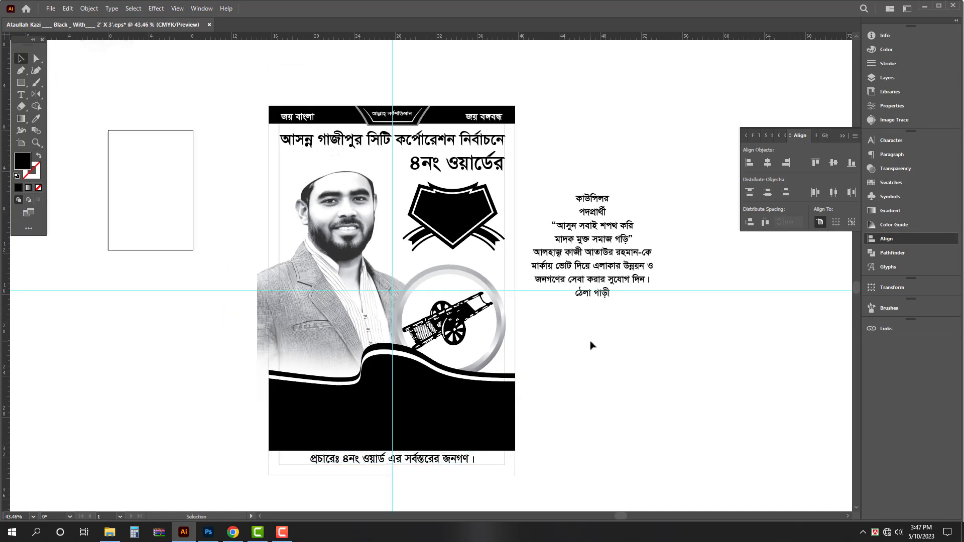
# - Cut the first two lines, “কাউন্সিলর” and “পদপ্রার্থী”, out of the text block beside the poster
pyautogui.moveTo(312, 361); pyautogui.dragTo(331, 370)
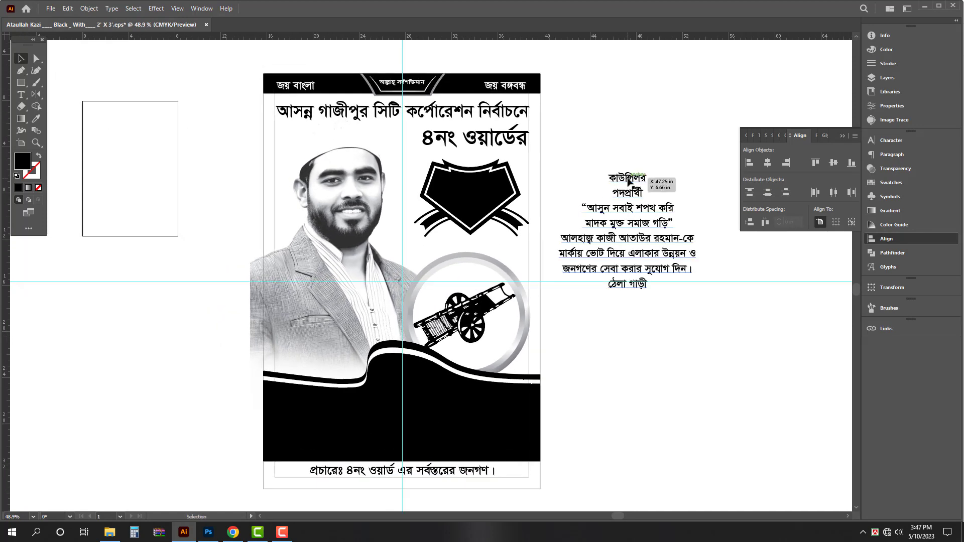
pyautogui.doubleClick(613, 184)
pyautogui.moveTo(608, 178); pyautogui.dragTo(651, 191)
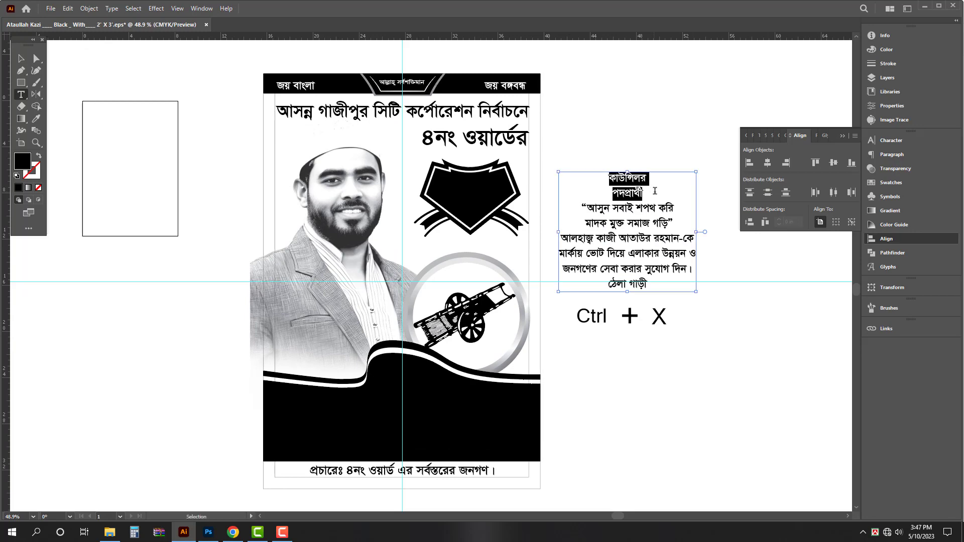
pyautogui.hotkey('ctrl', 'x')
pyautogui.press('Escape')
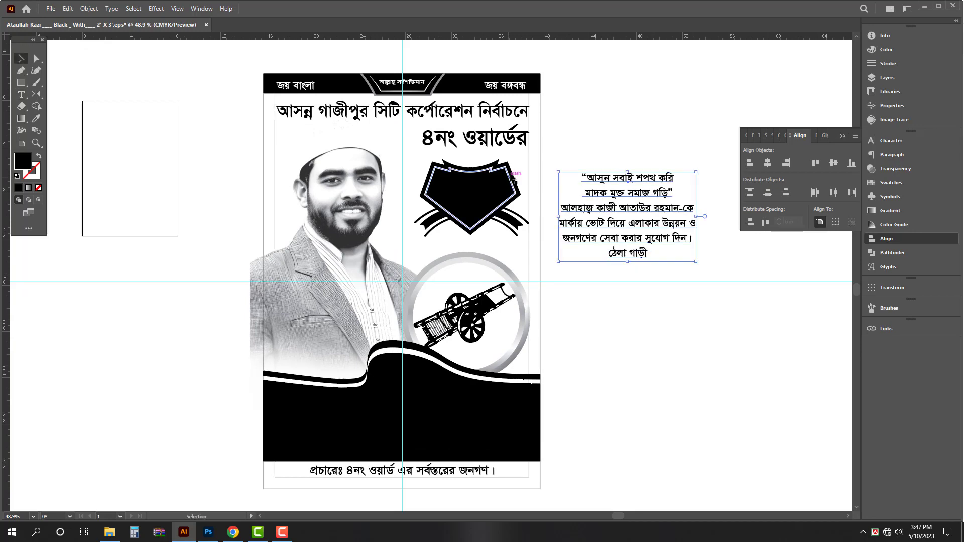
# - Duplicate “৪নং ওয়ার্ডের” onto the badge and replace its content with the cut lines “কাউন্সিলর পদপ্রার্থী”
pyautogui.scroll(5, 479, 133)
pyautogui.keyDown('alt'); pyautogui.moveTo(486, 145); pyautogui.dragTo(487, 229); pyautogui.keyUp('alt')
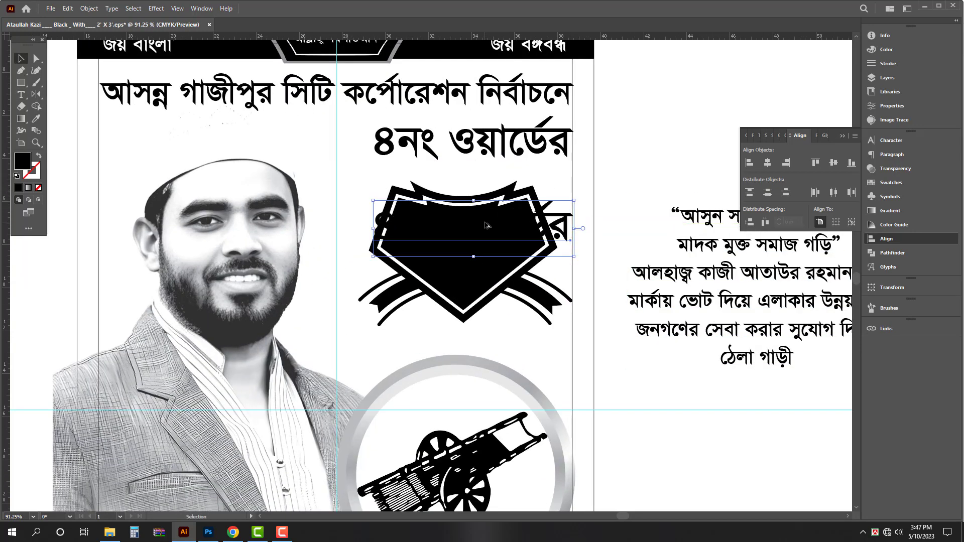
pyautogui.press('t')
pyautogui.click(487, 235)
pyautogui.hotkey('ctrl', 'a')
pyautogui.hotkey('ctrl', 'v')
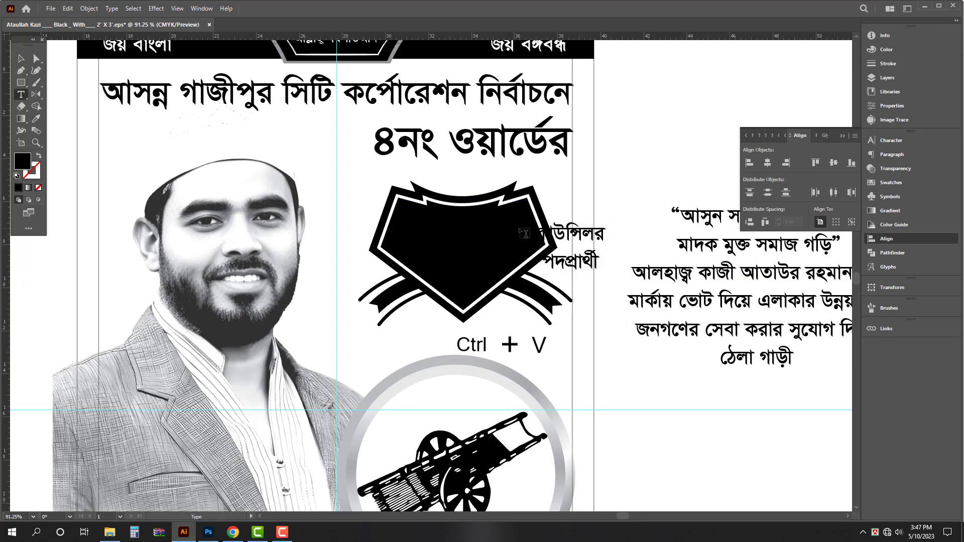
pyautogui.press('Escape')
# - Fill the “কাউন্সিলর পদপ্রার্থী” text with white and move it to the middle of the black badge
pyautogui.click(887, 49)
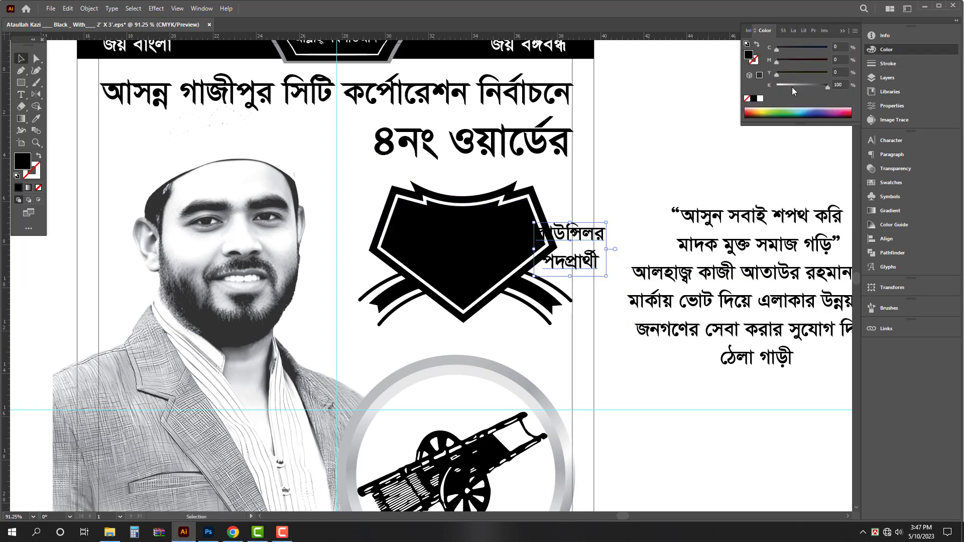
pyautogui.click(760, 99)
pyautogui.moveTo(557, 267); pyautogui.dragTo(451, 262)
# - Remove “পদপ্রার্থী” from the badge text and enlarge “কাউন্সিলর” to nearly fill the badge's inner width
pyautogui.scroll(3, 457, 260)
pyautogui.press('t')
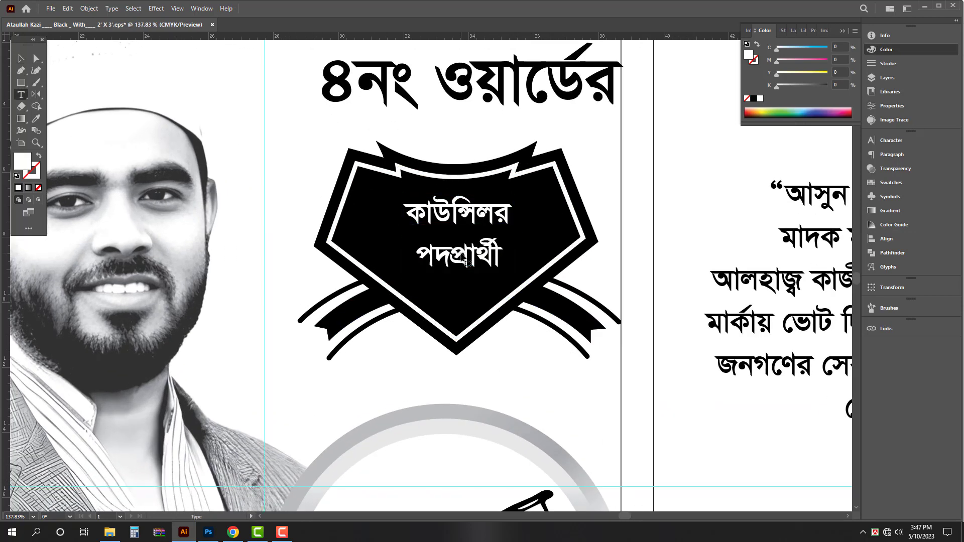
pyautogui.doubleClick(466, 262)
pyautogui.press('BackSpace')
pyautogui.press('BackSpace')
pyautogui.press('Escape')
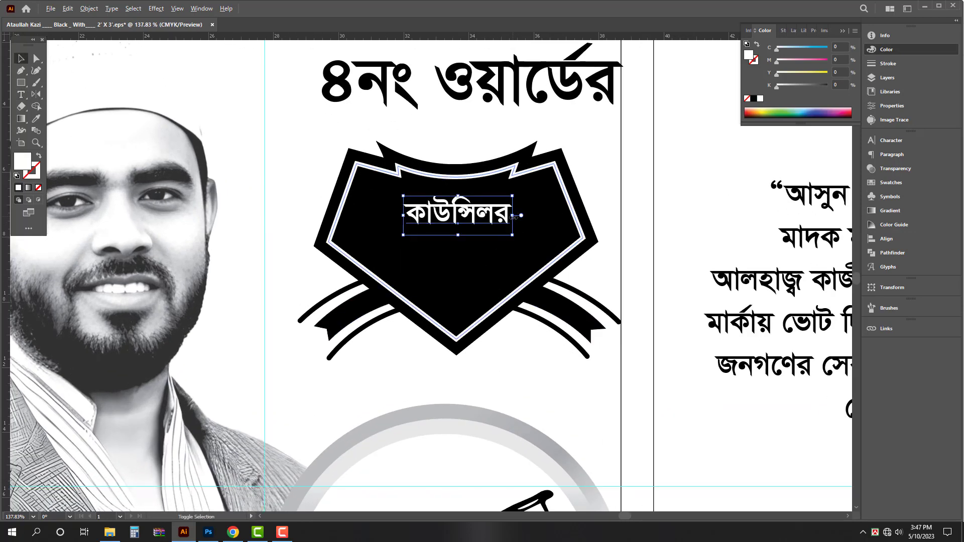
pyautogui.moveTo(514, 217); pyautogui.dragTo(581, 216)
pyautogui.moveTo(479, 218); pyautogui.dragTo(474, 229)
# - Duplicate “কাউন্সিলর” beneath itself as a smaller “পদপ্রার্থী” line and fine-tune the fit of both lines inside the badge
pyautogui.moveTo(463, 220); pyautogui.dragTo(488, 267)
pyautogui.doubleClick(460, 269)
pyautogui.hotkey('ctrl', 'a')
pyautogui.hotkey('ctrl', 'v')
pyautogui.press('Escape')
pyautogui.click(462, 244)
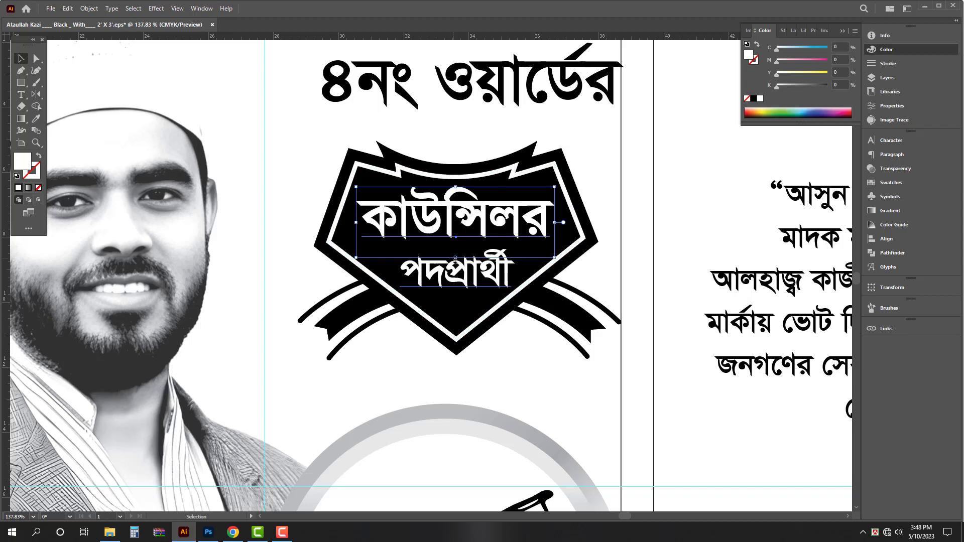
pyautogui.moveTo(445, 243); pyautogui.dragTo(445, 246)
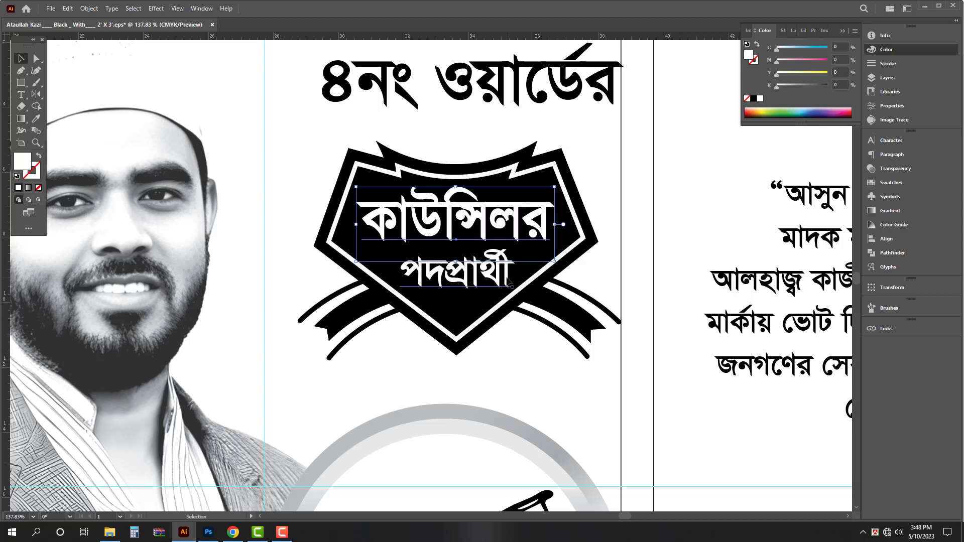
pyautogui.moveTo(497, 264); pyautogui.dragTo(366, 234)
pyautogui.click(695, 387)
# - Enlarge the circular cart emblem slightly from its upper-left corner
pyautogui.moveTo(696, 387); pyautogui.dragTo(646, 368)
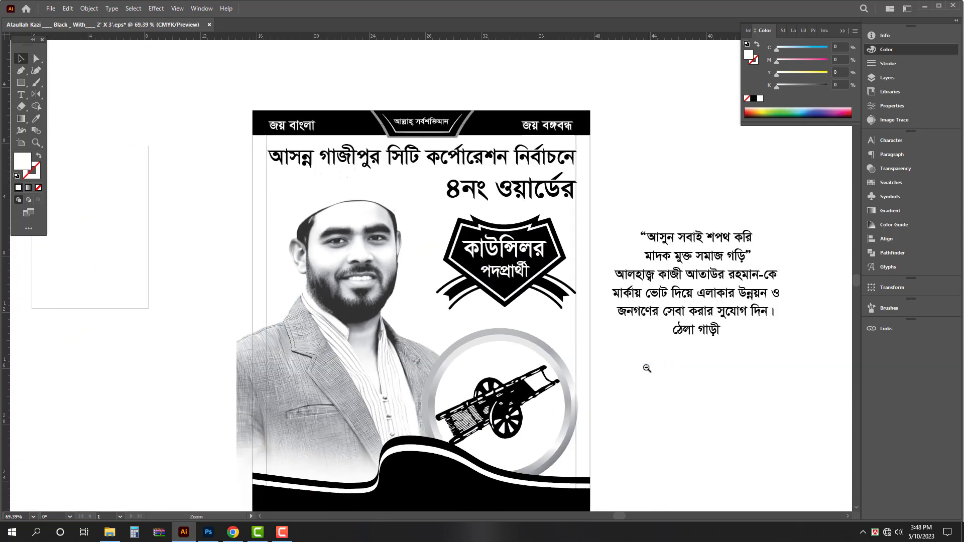
pyautogui.moveTo(610, 438); pyautogui.dragTo(597, 374)
pyautogui.click(483, 327)
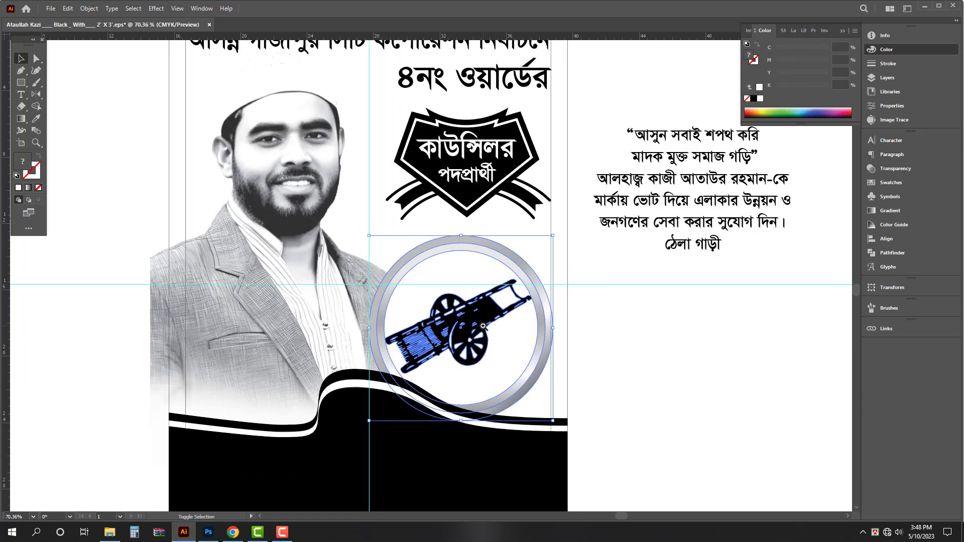
pyautogui.moveTo(369, 238); pyautogui.dragTo(359, 229)
pyautogui.click(710, 337)
# - Release the clipping mask on the candidate's portrait
pyautogui.moveTo(629, 325); pyautogui.dragTo(622, 326)
pyautogui.moveTo(650, 383); pyautogui.dragTo(666, 321)
pyautogui.moveTo(373, 247); pyautogui.dragTo(312, 282)
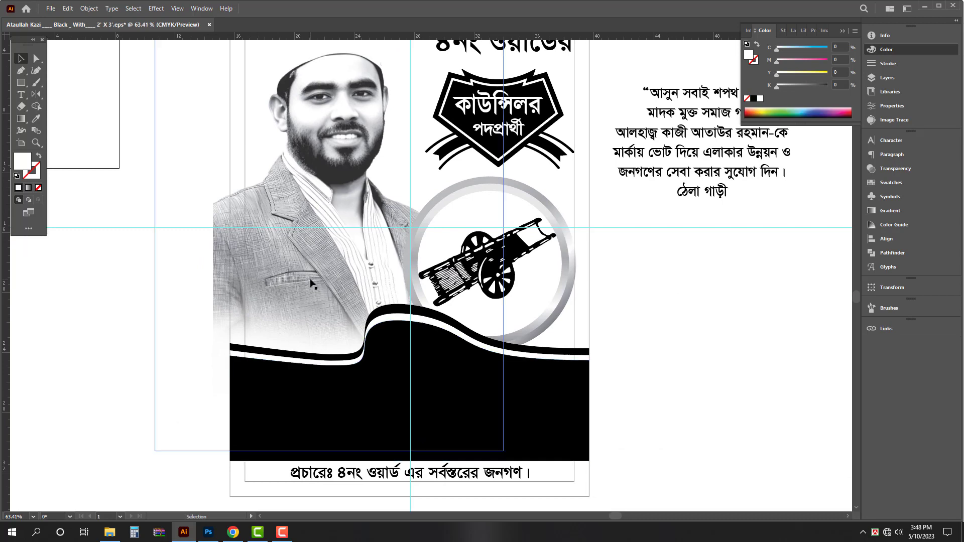
pyautogui.moveTo(299, 329); pyautogui.dragTo(290, 330)
pyautogui.moveTo(349, 305); pyautogui.dragTo(336, 361)
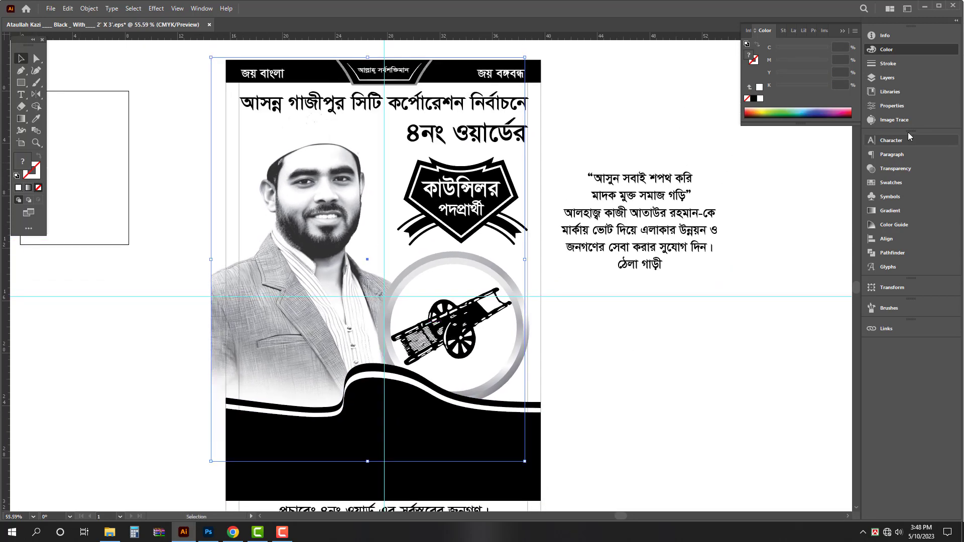
pyautogui.click(892, 105)
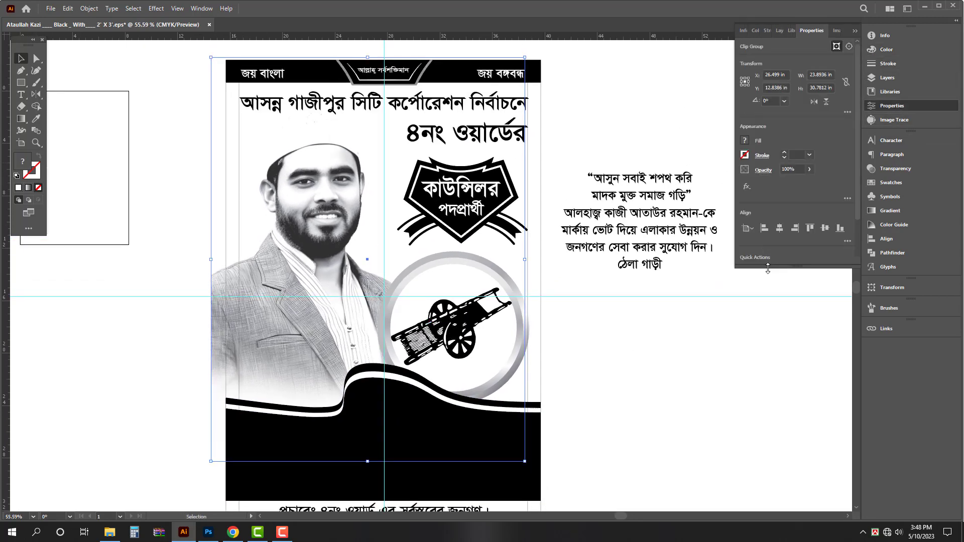
pyautogui.moveTo(768, 269); pyautogui.dragTo(780, 349)
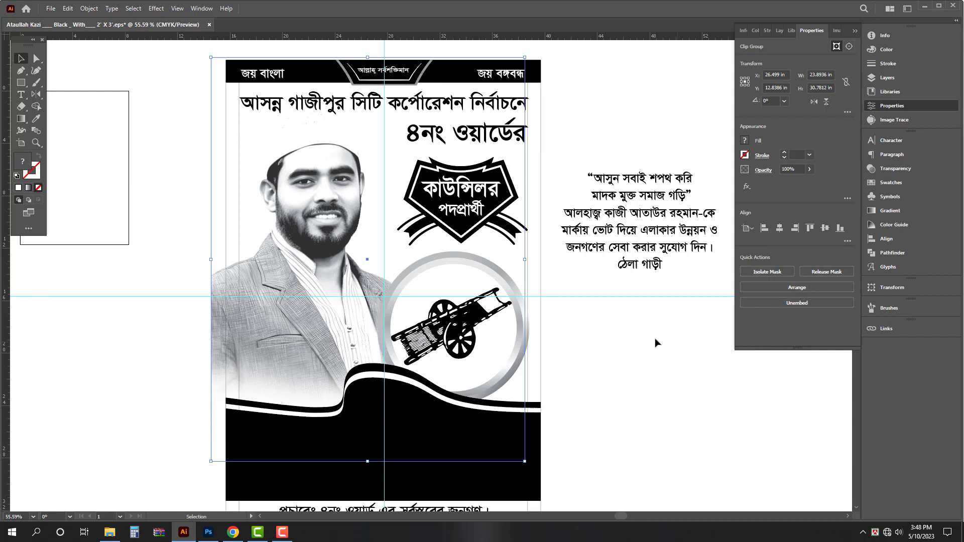
pyautogui.rightClick(335, 205)
pyautogui.click(367, 349)
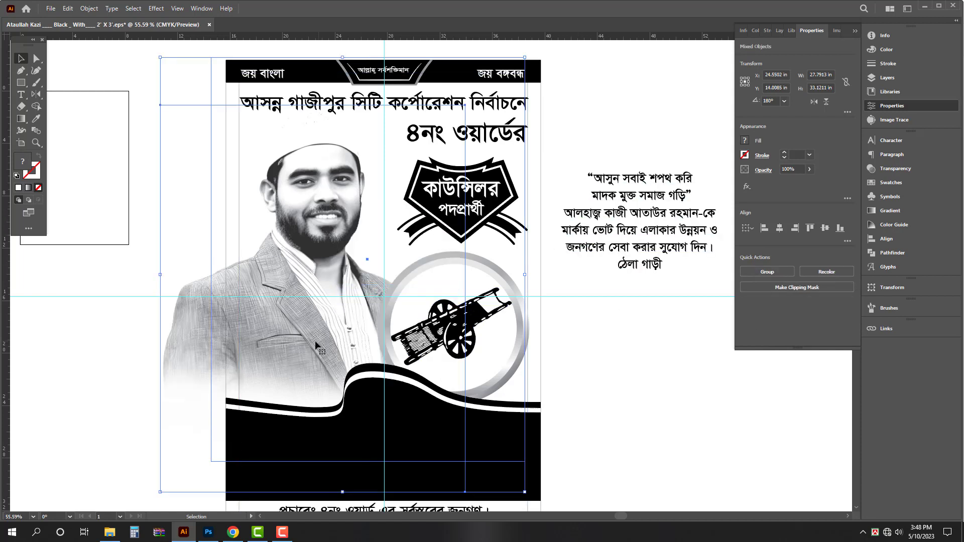
# - Delete the leftover clipping rectangle around the portrait and restore the portrait image
pyautogui.keyDown('shift'); pyautogui.click(281, 308); pyautogui.keyUp('shift')
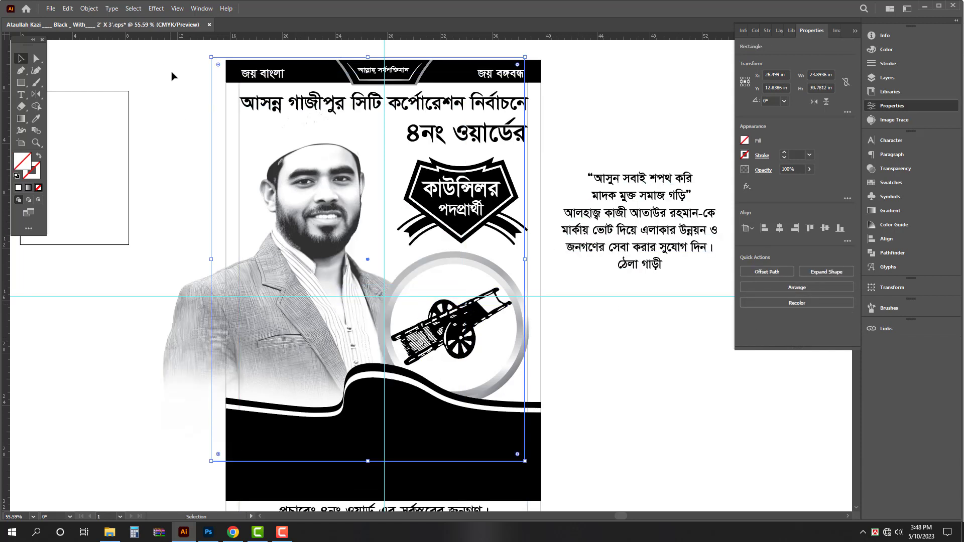
pyautogui.click(197, 242)
pyautogui.press('Delete')
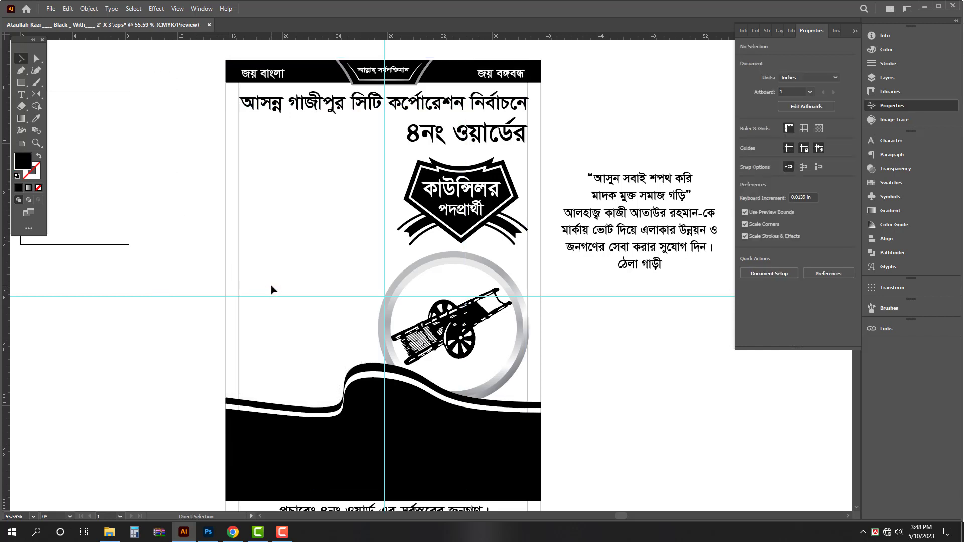
pyautogui.hotkey('ctrl', 'z')
pyautogui.hotkey('ctrl', 'x')
pyautogui.moveTo(218, 101); pyautogui.dragTo(235, 112)
pyautogui.click(204, 112)
pyautogui.hotkey('ctrl', 'z')
pyautogui.click(103, 257)
# - Crop the portrait image's left side to about 18.24 in wide and align it flush with the poster's left edge
pyautogui.click(325, 300)
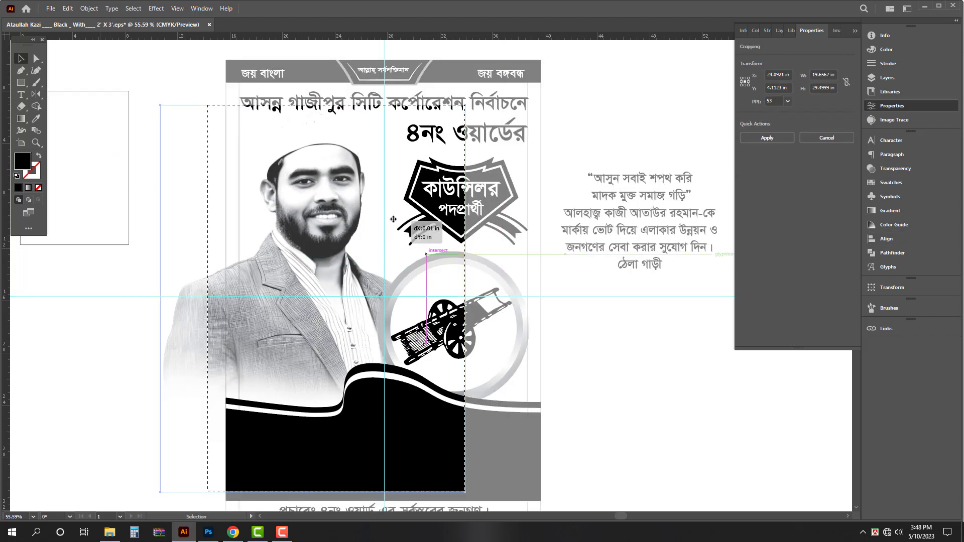
pyautogui.moveTo(210, 300); pyautogui.dragTo(229, 299)
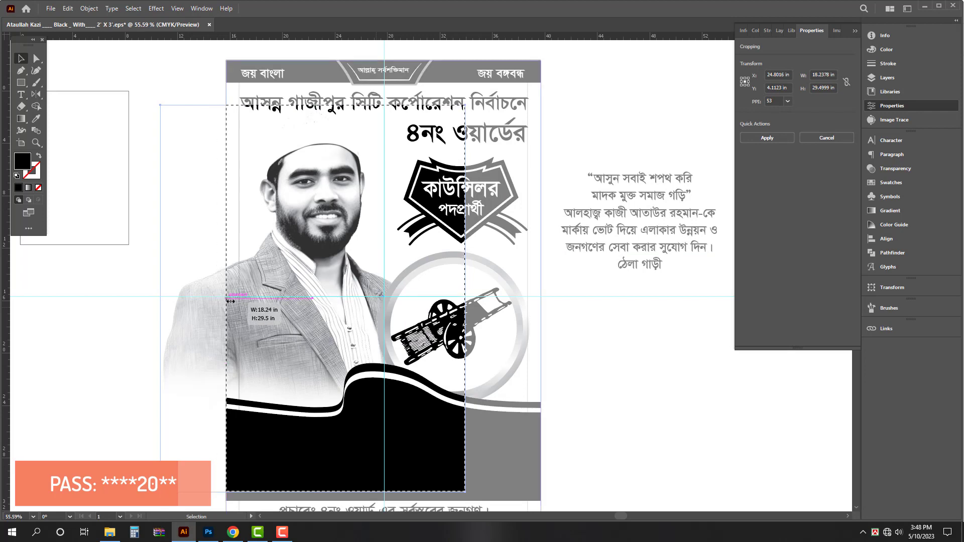
pyautogui.press('Return')
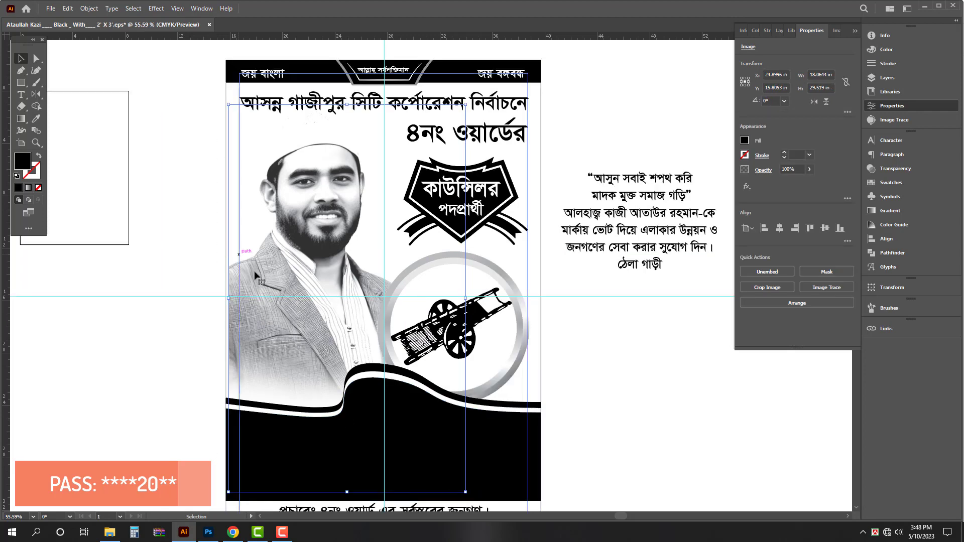
pyautogui.moveTo(341, 234); pyautogui.dragTo(377, 234)
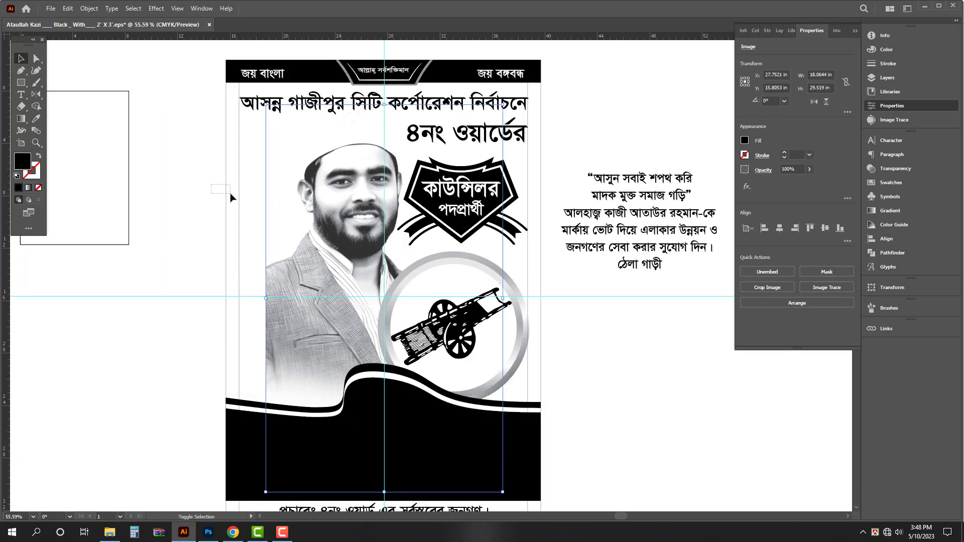
pyautogui.keyDown('shift'); pyautogui.click(226, 193); pyautogui.keyUp('shift')
pyautogui.click(767, 231)
pyautogui.click(710, 419)
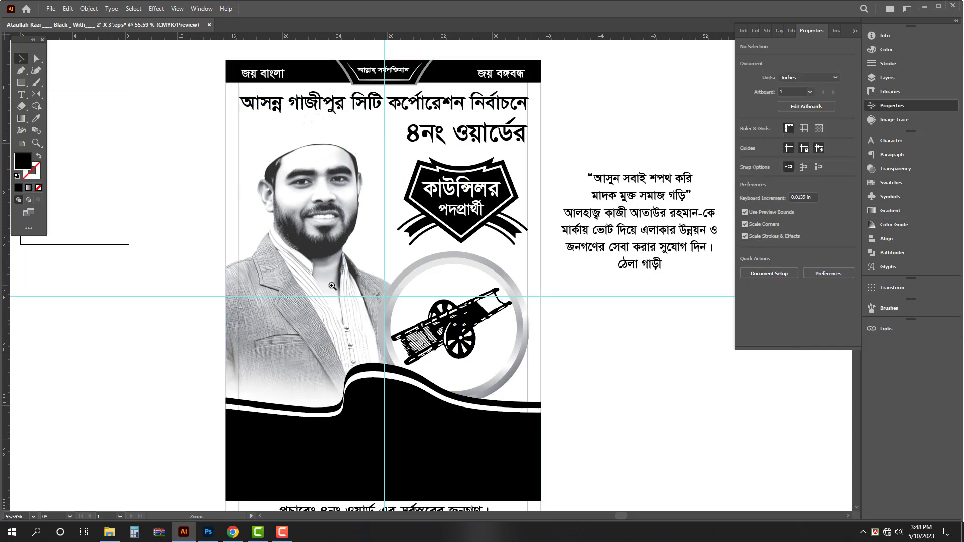
# - Split “ঠেলা গাড়ী” off the text block beside the poster into a separate text object below it
pyautogui.scroll(-1, 382, 427)
pyautogui.scroll(-1, 488, 447)
pyautogui.moveTo(585, 352); pyautogui.dragTo(583, 297)
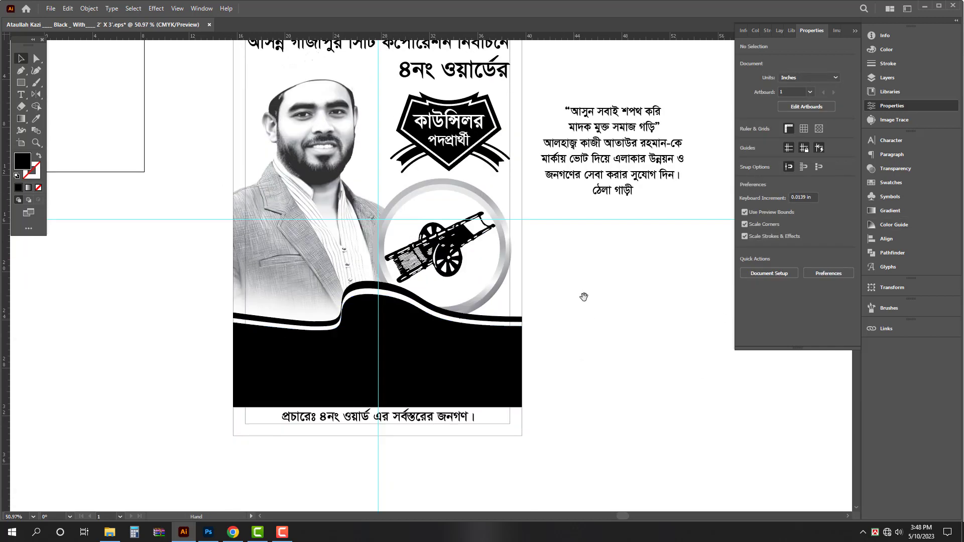
pyautogui.tripleClick(615, 190)
pyautogui.press('Escape')
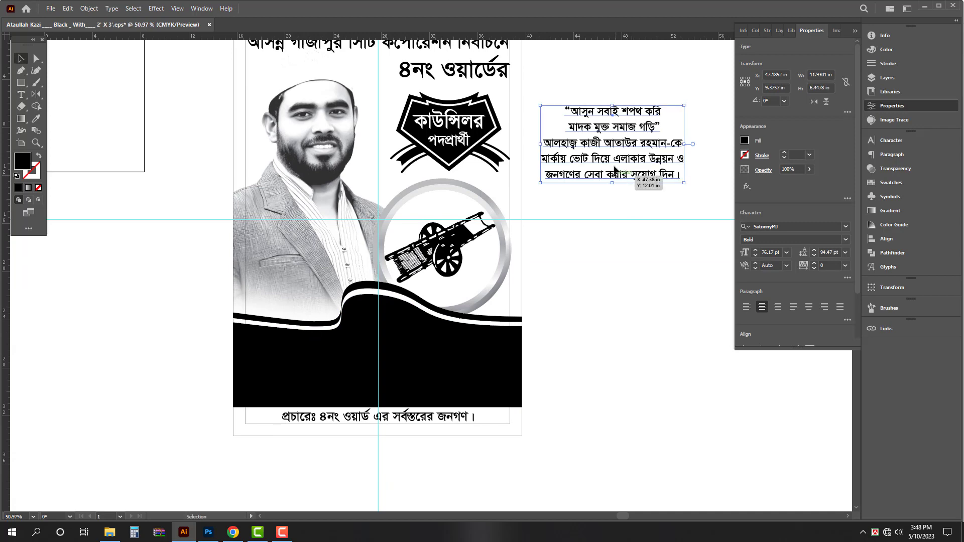
pyautogui.moveTo(635, 151); pyautogui.dragTo(607, 273)
pyautogui.write('ঠেলা গাড়ী')
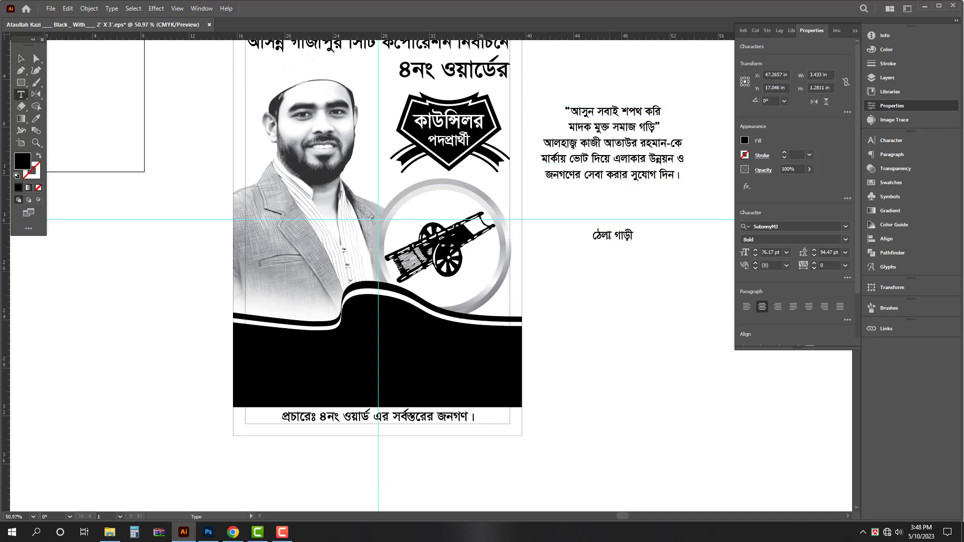
# - Move “ঠেলা গাড়ী” to the lower-left area of the black footer and fill it with white
pyautogui.press('Escape')
pyautogui.moveTo(621, 236); pyautogui.dragTo(279, 392)
pyautogui.moveTo(251, 398); pyautogui.dragTo(354, 430)
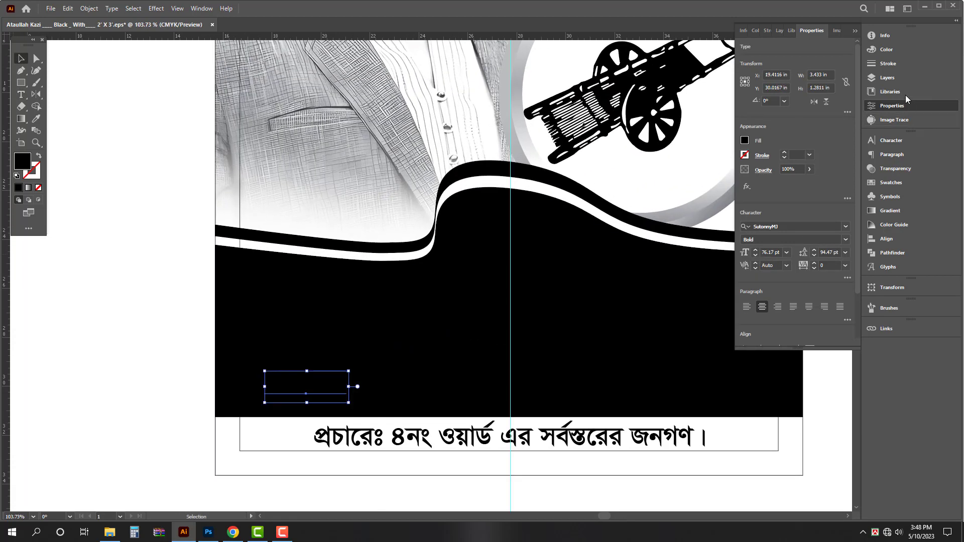
pyautogui.click(887, 49)
pyautogui.click(759, 100)
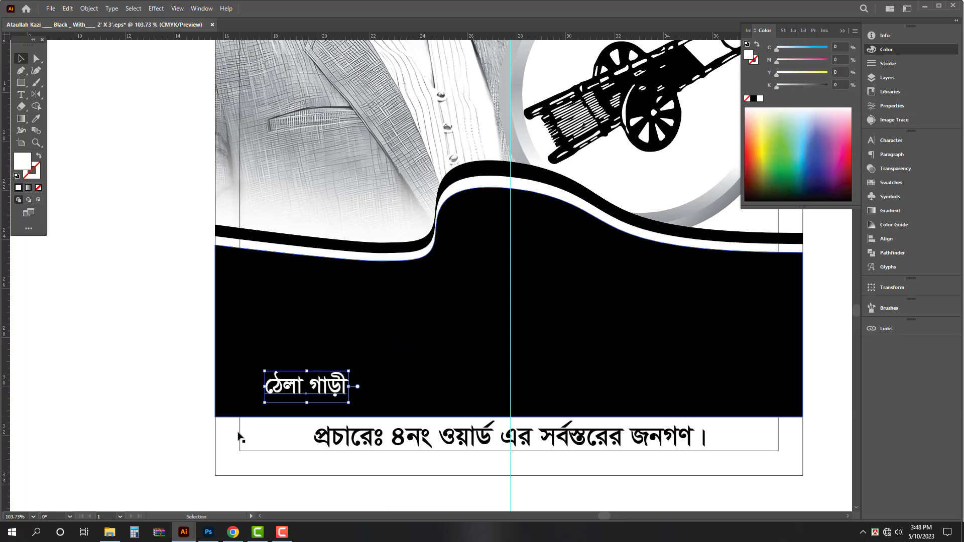
# - Enlarge “ঠেলা গাড়ী” to about a third of the poster's width, starting at the left margin line
pyautogui.moveTo(353, 392); pyautogui.dragTo(442, 390)
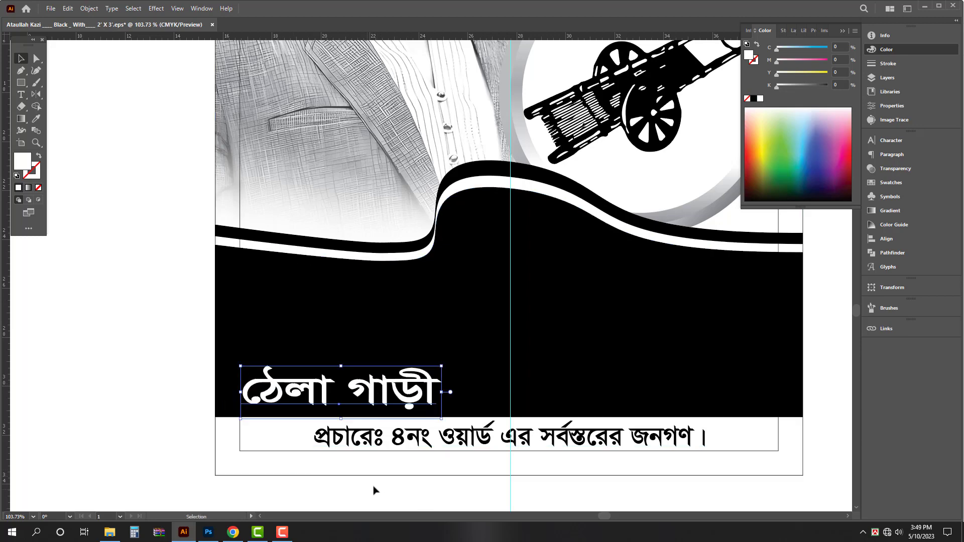
pyautogui.moveTo(426, 500); pyautogui.dragTo(508, 498)
pyautogui.moveTo(401, 496); pyautogui.dragTo(398, 457)
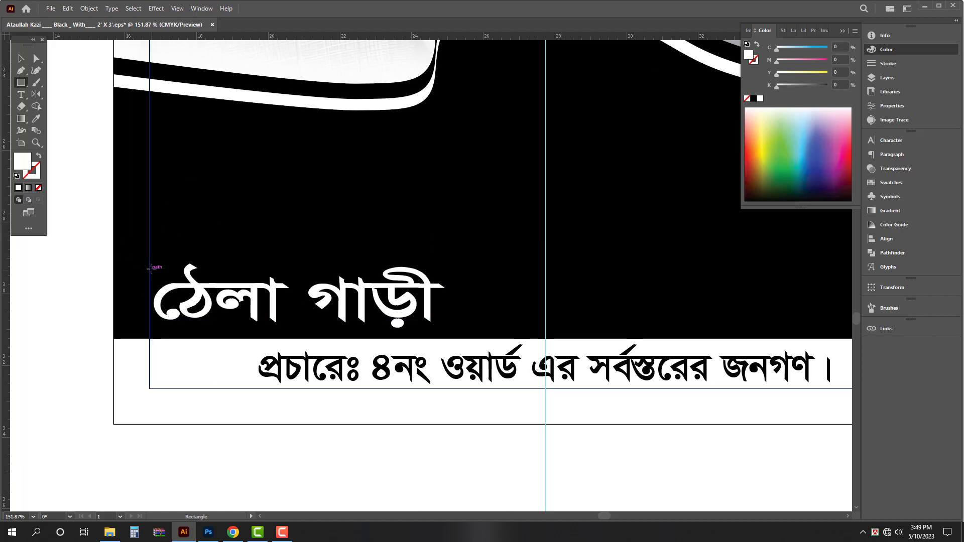
# - Draw a white rectangle about 8.9 in by 2.1 in around “ঠেলা গাড়ী” in the footer and slightly round its corners
pyautogui.moveTo(149, 256); pyautogui.dragTo(469, 331)
pyautogui.press('v')
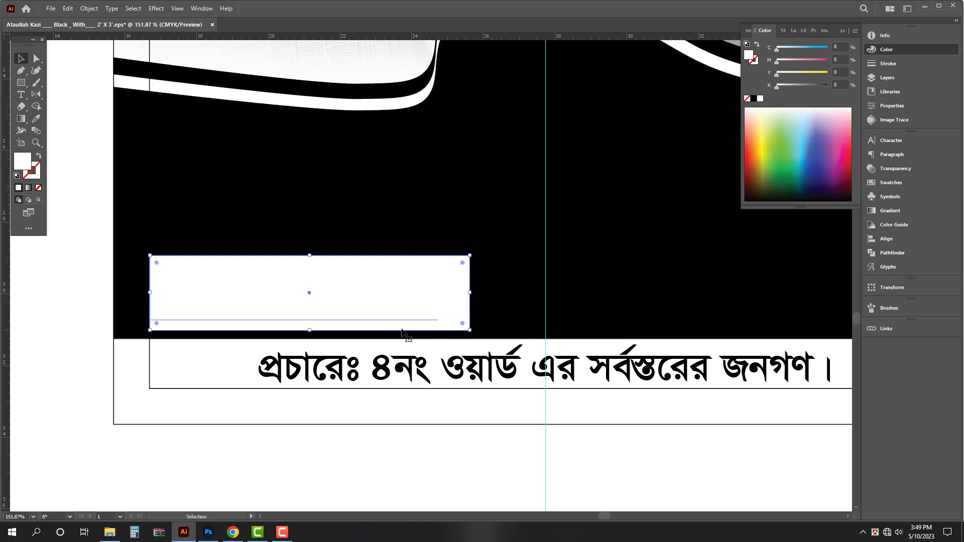
pyautogui.scroll(2, 311, 317)
pyautogui.moveTo(524, 249); pyautogui.dragTo(516, 247)
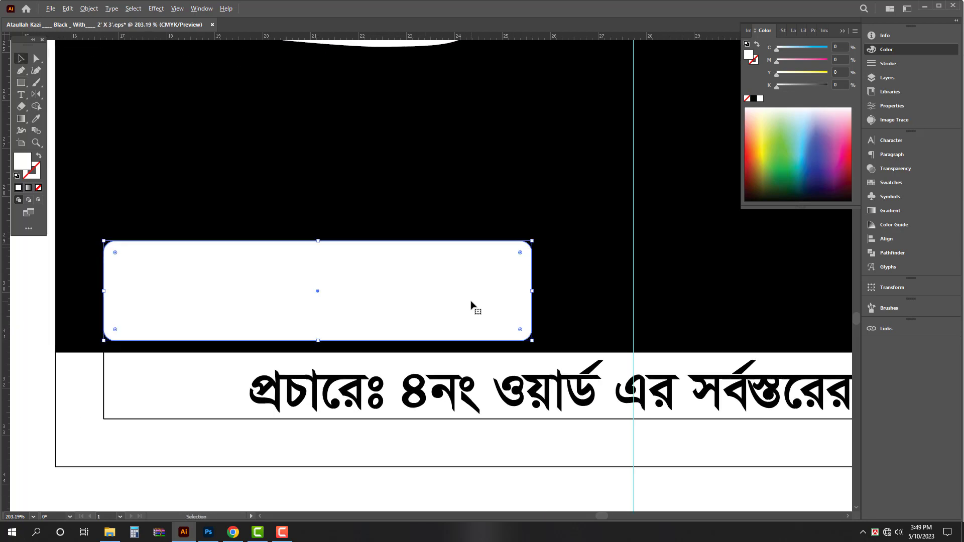
# - Create an inner copy of the rounded rectangle with Offset Path at -0.2 in, using miter joins
pyautogui.hotkey('alt', 'o')
pyautogui.press('p')
pyautogui.moveTo(211, 252)
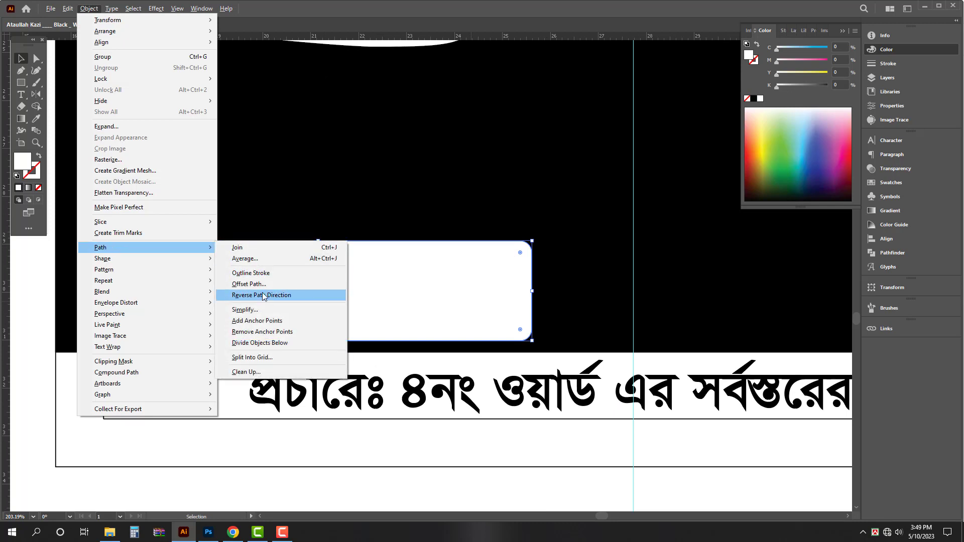
pyautogui.click(261, 293)
pyautogui.write('-')
pyautogui.write('0.5')
pyautogui.press('Tab')
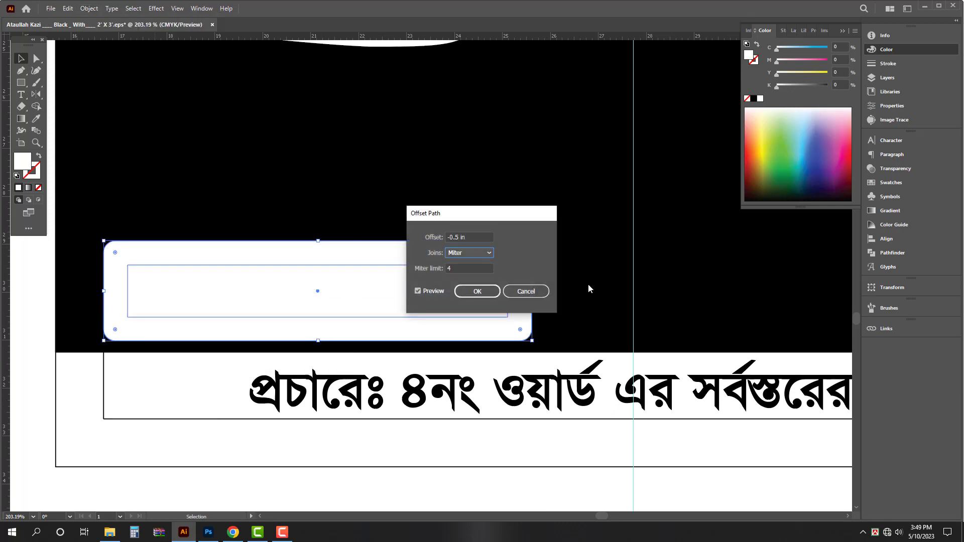
pyautogui.hotkey('shift', 'Tab')
pyautogui.write('-.2')
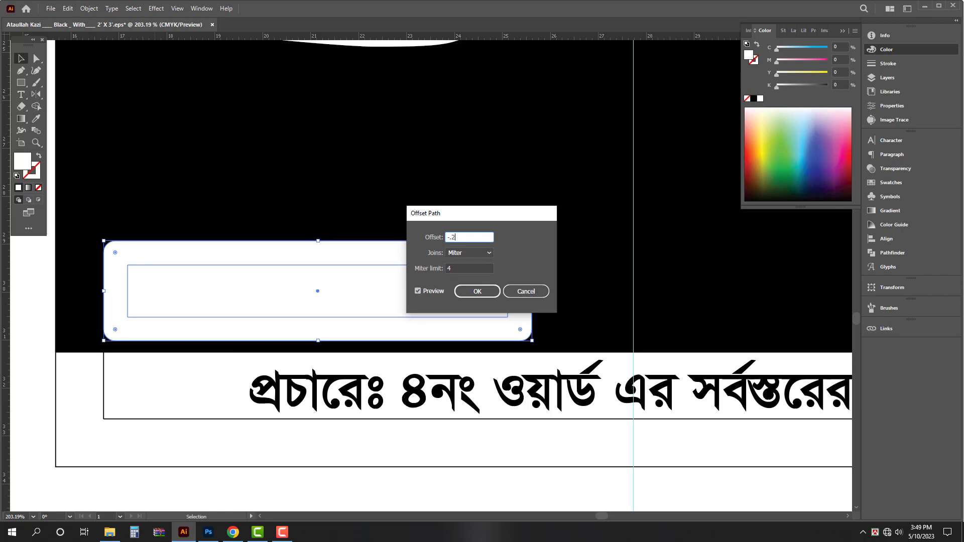
pyautogui.press('Return')
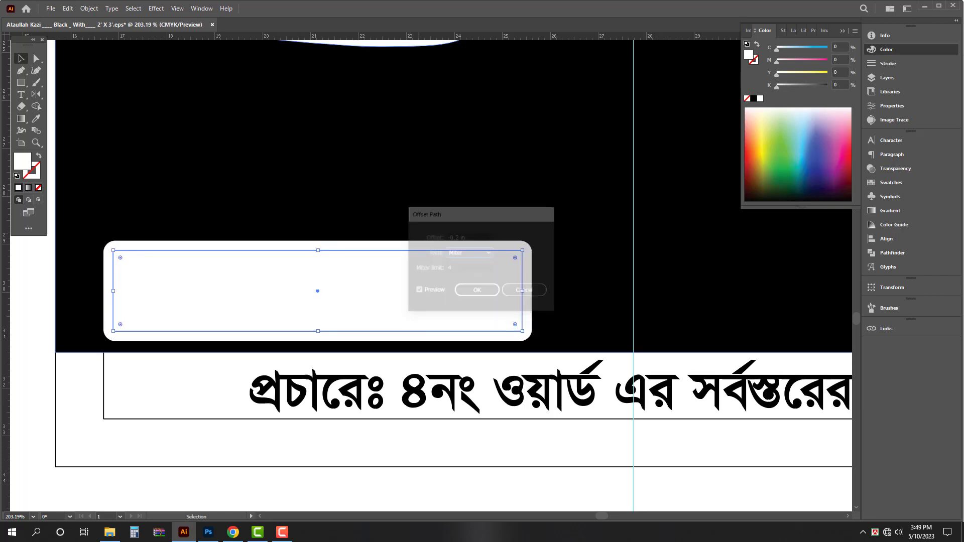
# - Turn the inner rectangle into an unfilled border with a black 5 pt stroke
pyautogui.click(39, 156)
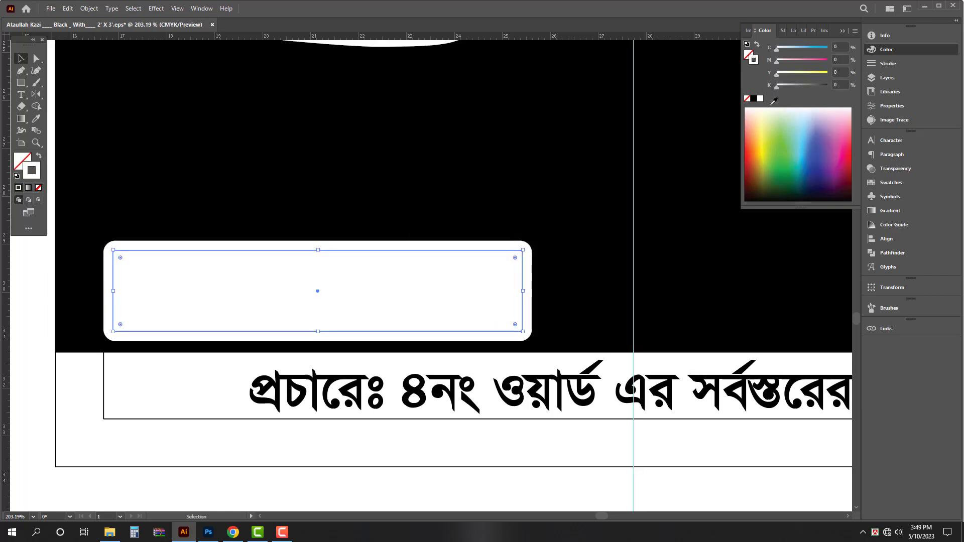
pyautogui.click(754, 100)
pyautogui.click(904, 67)
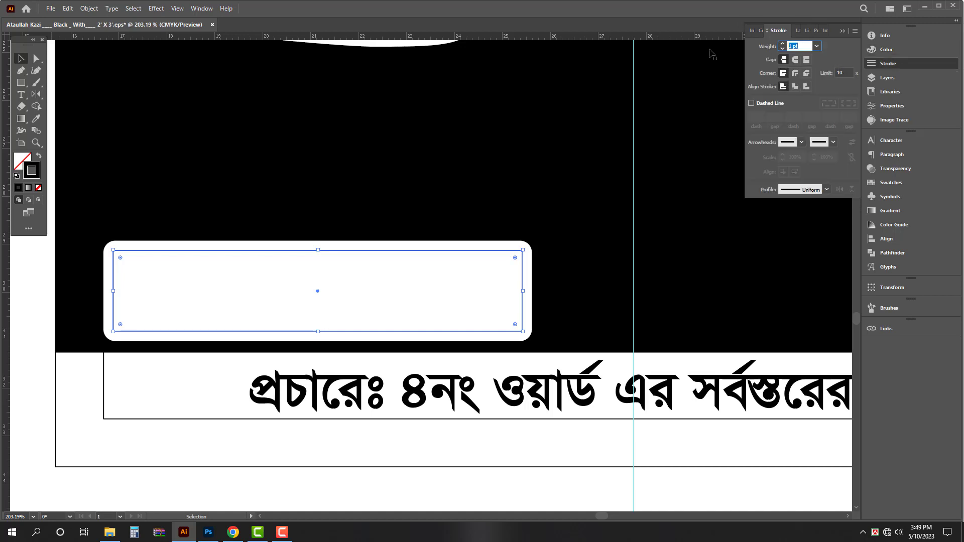
pyautogui.press('Return')
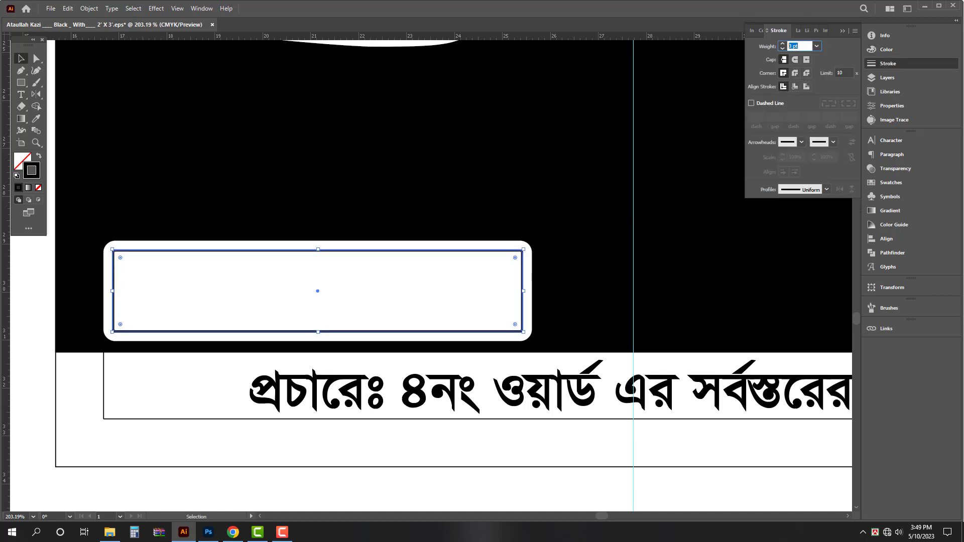
pyautogui.write('5')
pyautogui.press('Return')
# - Fill the hidden “ঠেলা গাড়ী” text with black and bring it to the front of the white rectangle
pyautogui.hotkey('ctrl', 'y')
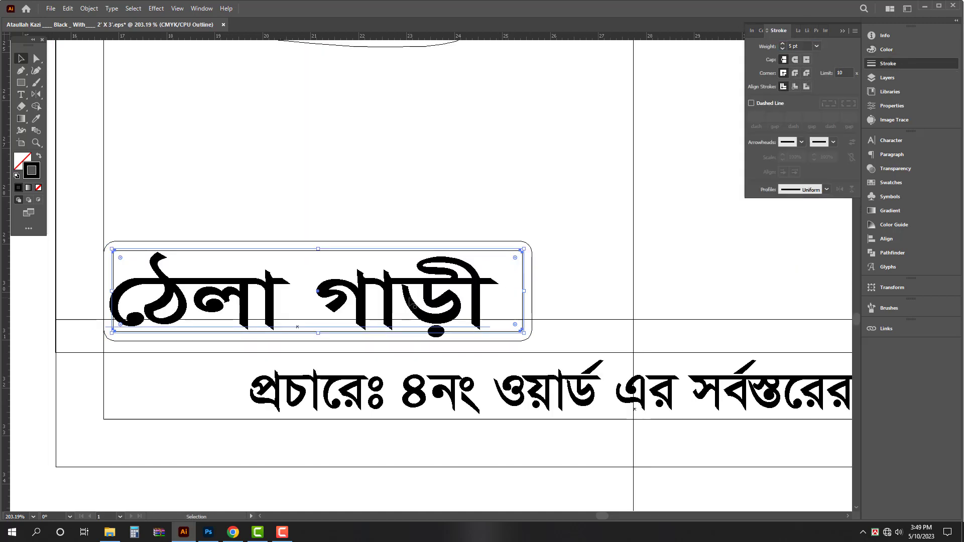
pyautogui.hotkey('ctrl', 'y')
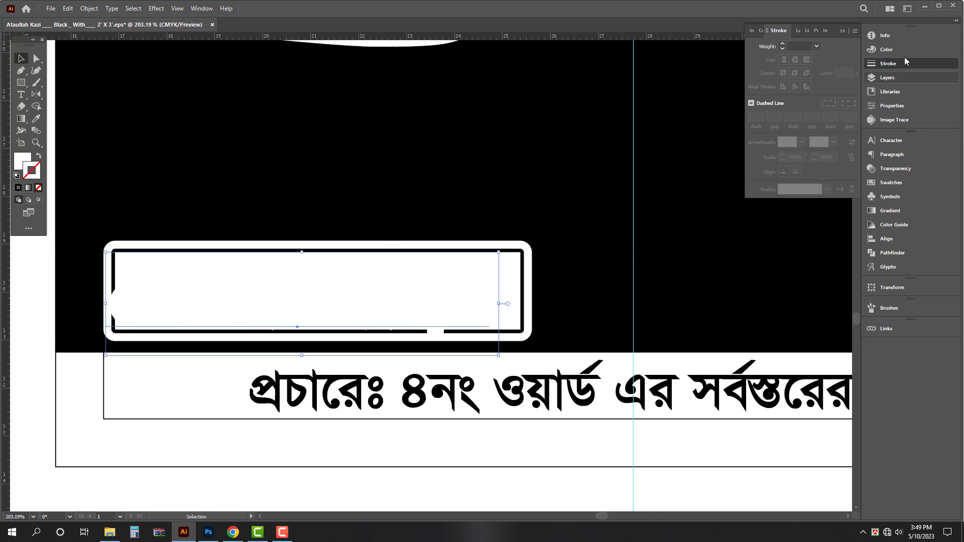
pyautogui.click(887, 49)
pyautogui.press('d')
pyautogui.hotkey('ctrl', 'shift', ']')
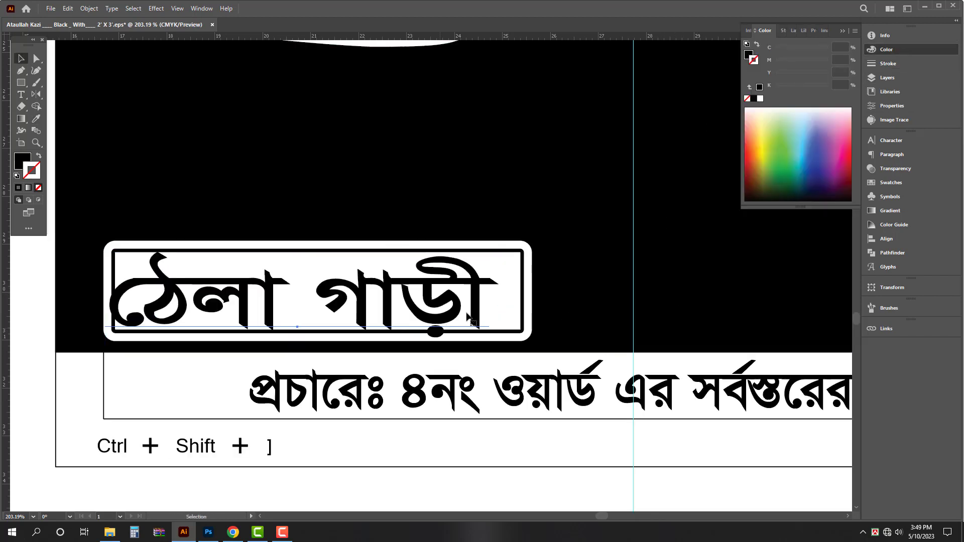
# - Resize “ঠেলা গাড়ী” to fit inside the black inner border and centre it in the frame
pyautogui.moveTo(501, 303); pyautogui.dragTo(475, 297)
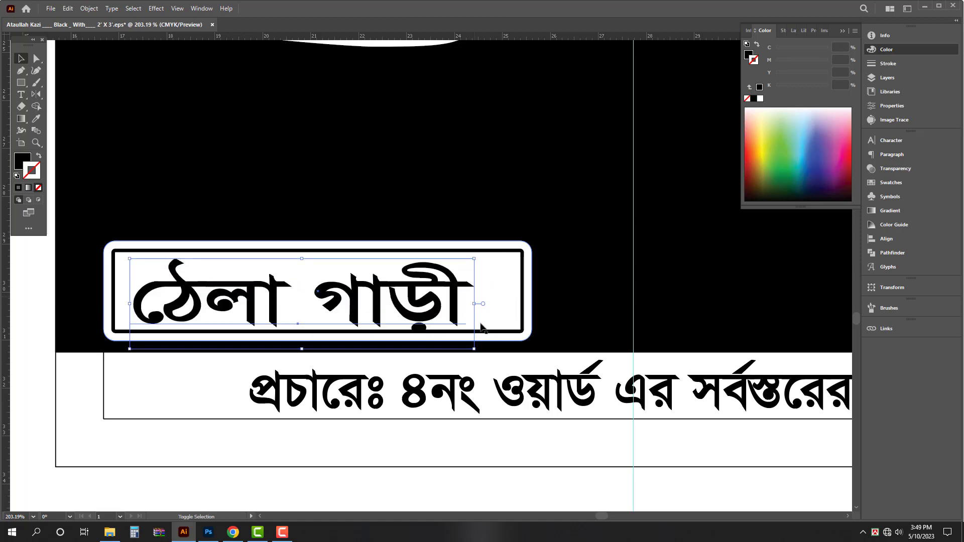
pyautogui.moveTo(477, 351); pyautogui.dragTo(507, 337)
pyautogui.moveTo(319, 261); pyautogui.dragTo(320, 257)
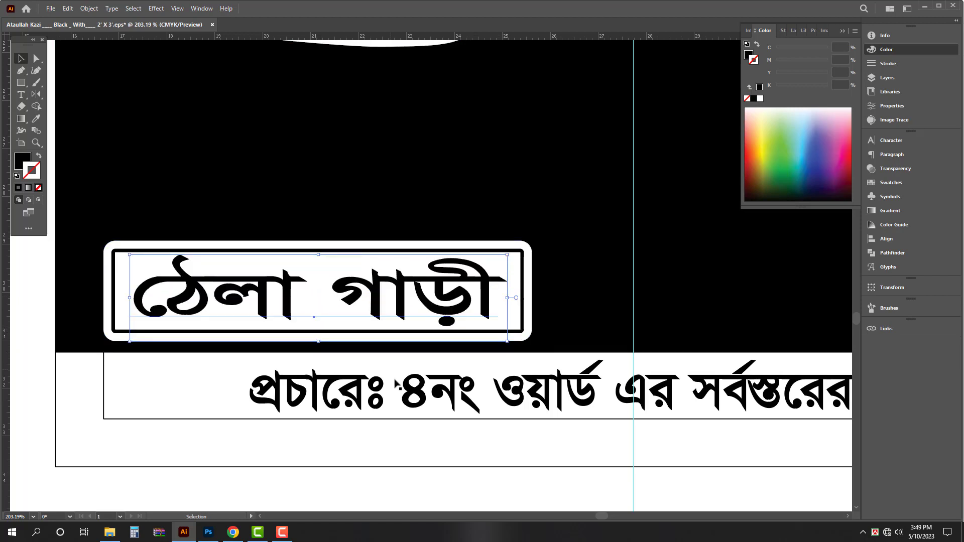
pyautogui.press('a')
pyautogui.press('v')
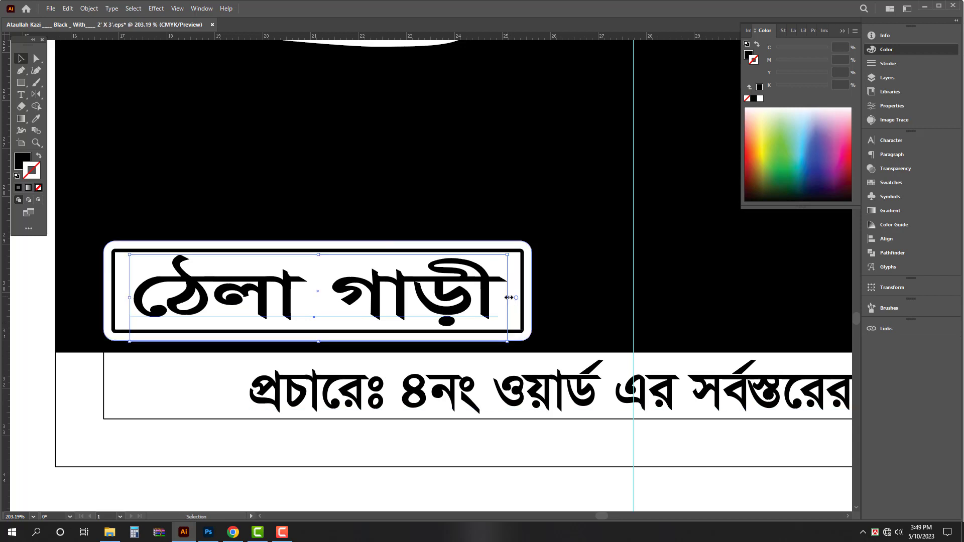
pyautogui.moveTo(509, 297)
pyautogui.mouseDown()
pyautogui.moveTo(498, 304)
pyautogui.moveTo(512, 300)
pyautogui.mouseUp()
pyautogui.moveTo(379, 316); pyautogui.dragTo(160, 326)
# - Cut the last two lines, starting at “মার্কায় ভোট দিয়ে”, from the text block beside the poster
pyautogui.moveTo(651, 350); pyautogui.dragTo(612, 428)
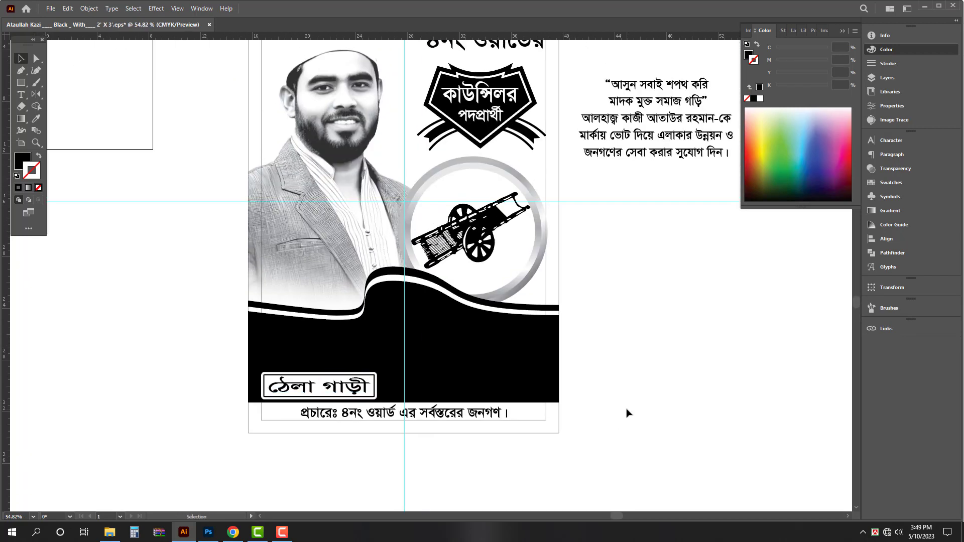
pyautogui.moveTo(641, 198); pyautogui.dragTo(542, 205)
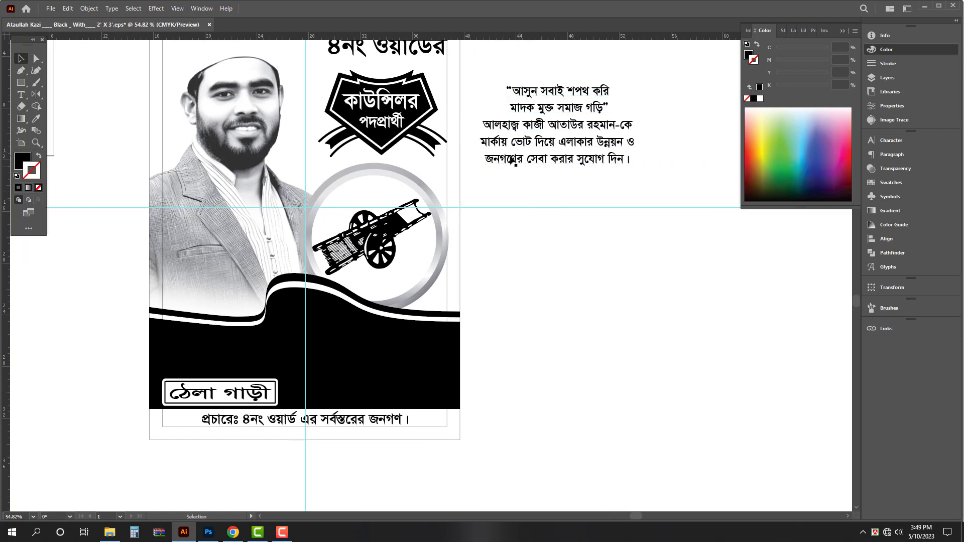
pyautogui.press('t')
pyautogui.click(493, 148)
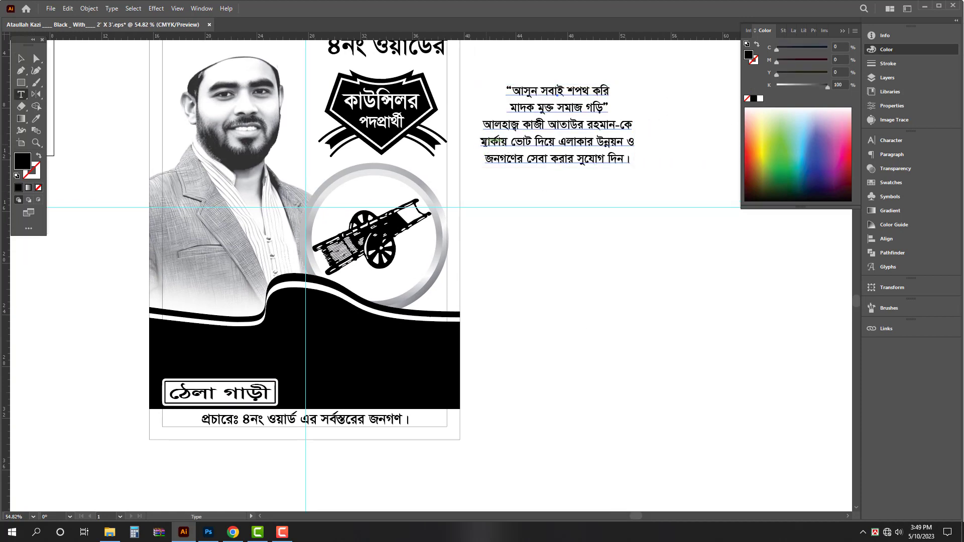
pyautogui.moveTo(518, 156); pyautogui.dragTo(671, 181)
pyautogui.hotkey('ctrl', 'x')
pyautogui.press('Escape')
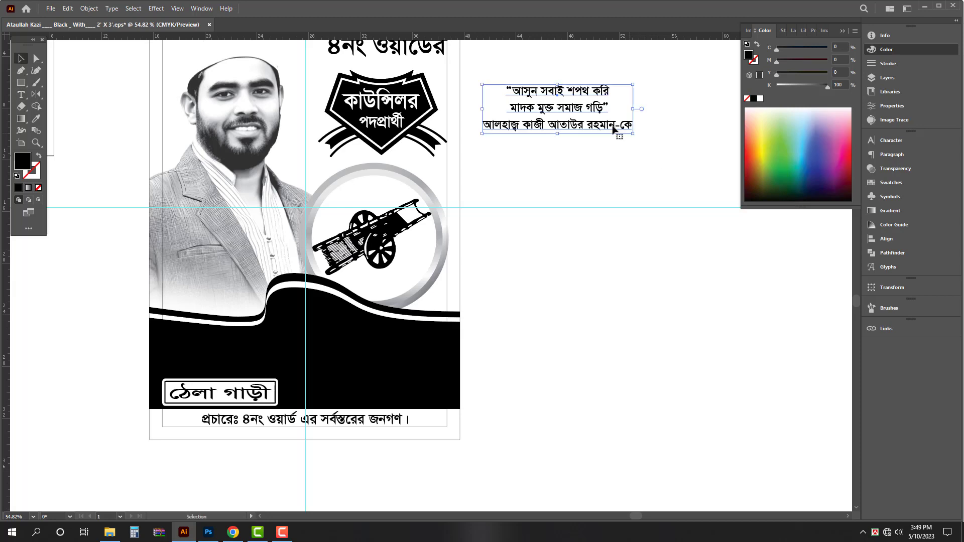
# - Duplicate the remaining text block straight below and replace the copy's contents with the two cut lines
pyautogui.moveTo(566, 100); pyautogui.dragTo(558, 321)
pyautogui.scroll(-2, 571, 379)
pyautogui.scroll(2, 562, 377)
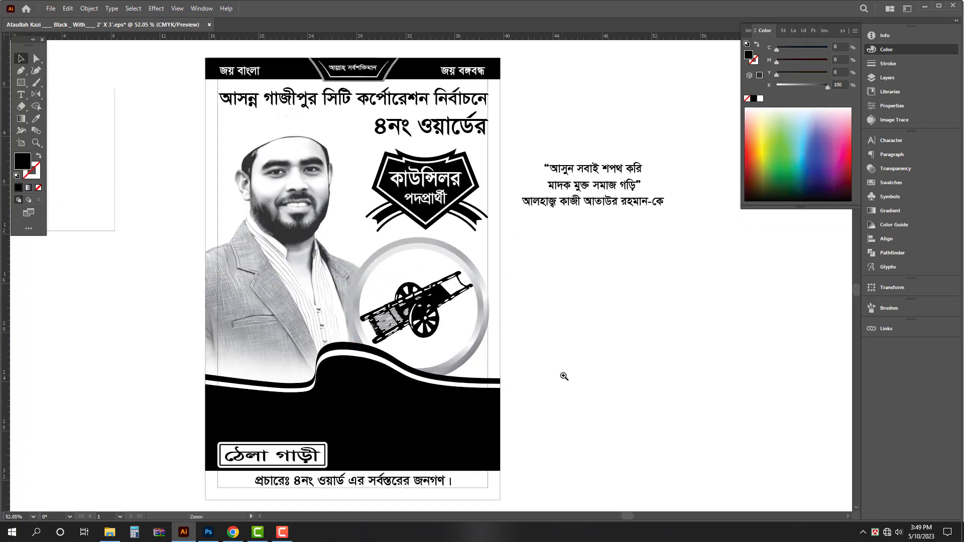
pyautogui.moveTo(623, 168); pyautogui.dragTo(623, 431)
pyautogui.doubleClick(623, 431)
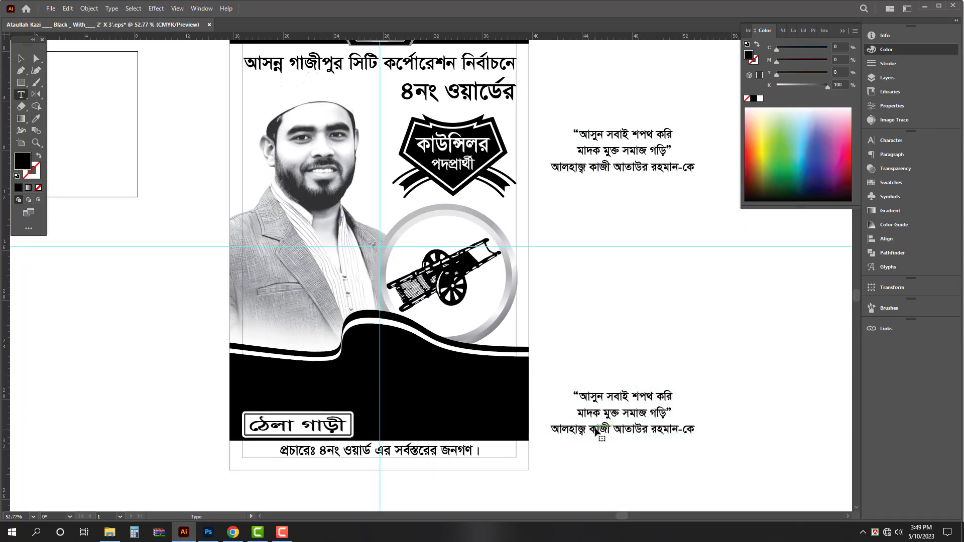
pyautogui.hotkey('ctrl', 'a')
pyautogui.hotkey('ctrl', 'v')
pyautogui.press('Escape')
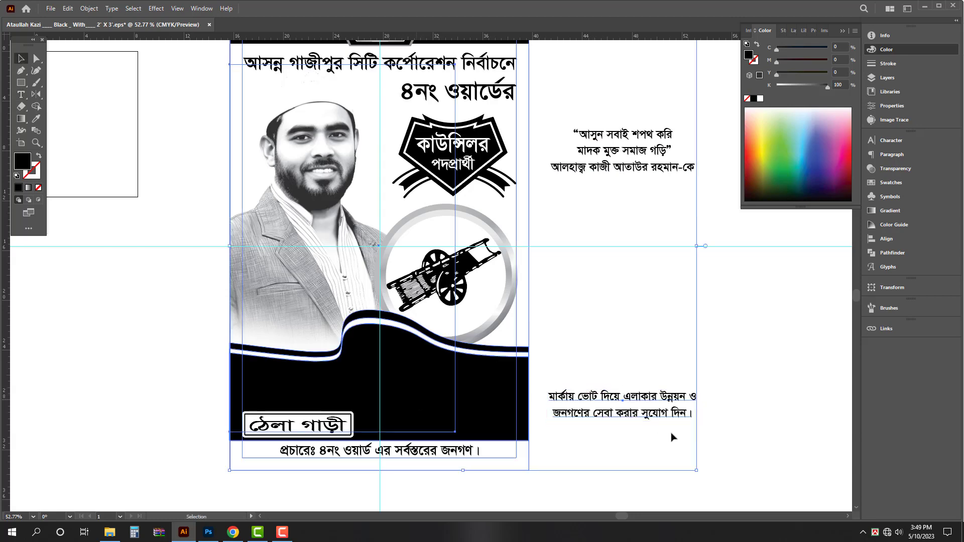
pyautogui.keyDown('ctrl'); pyautogui.click(612, 473); pyautogui.keyUp('ctrl')
pyautogui.moveTo(612, 474); pyautogui.dragTo(619, 479)
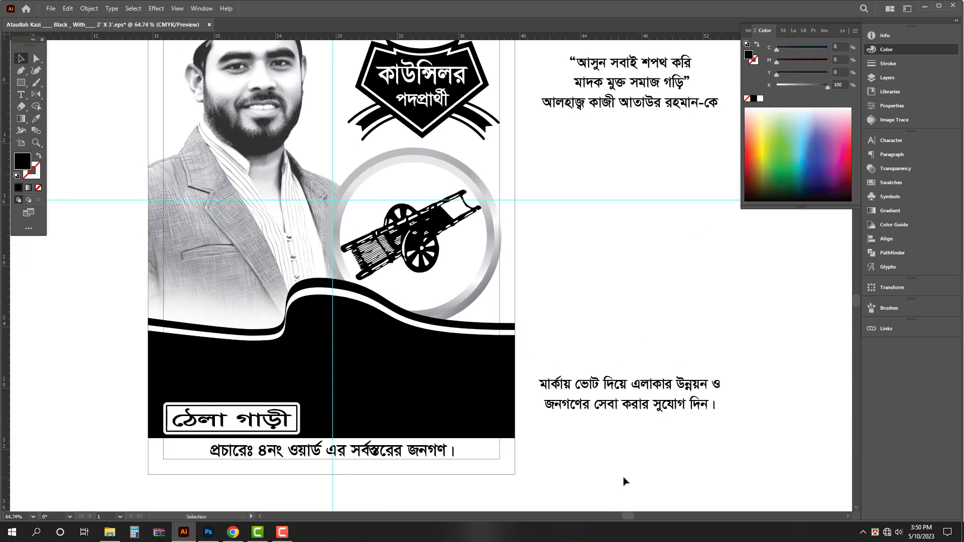
# - Left-align the two-line “মার্কায় ভোট দিয়ে” text and move it into the black footer beside the “ঠেলা গাড়ী” frame
pyautogui.moveTo(633, 354); pyautogui.dragTo(685, 456)
pyautogui.hotkey('ctrl', 'shift', 'l')
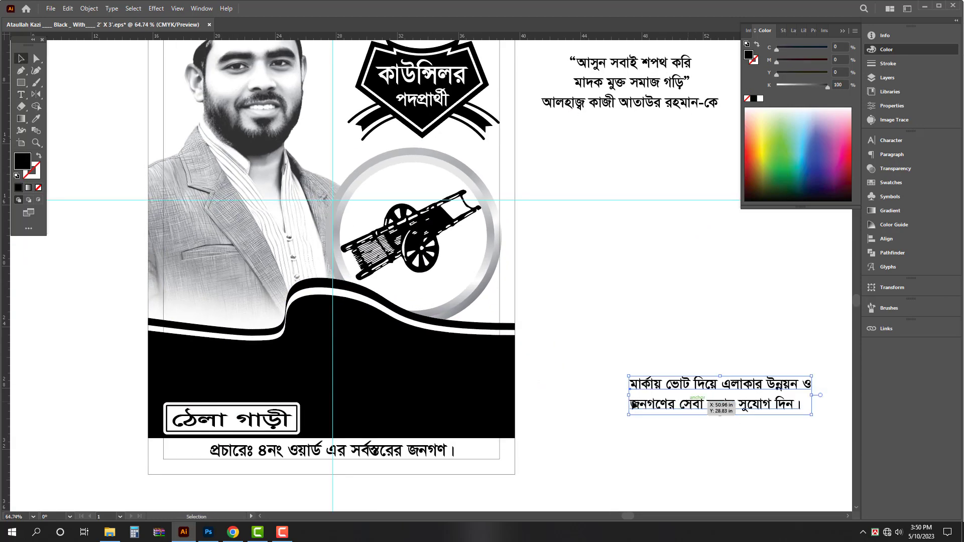
pyautogui.moveTo(634, 405); pyautogui.dragTo(313, 421)
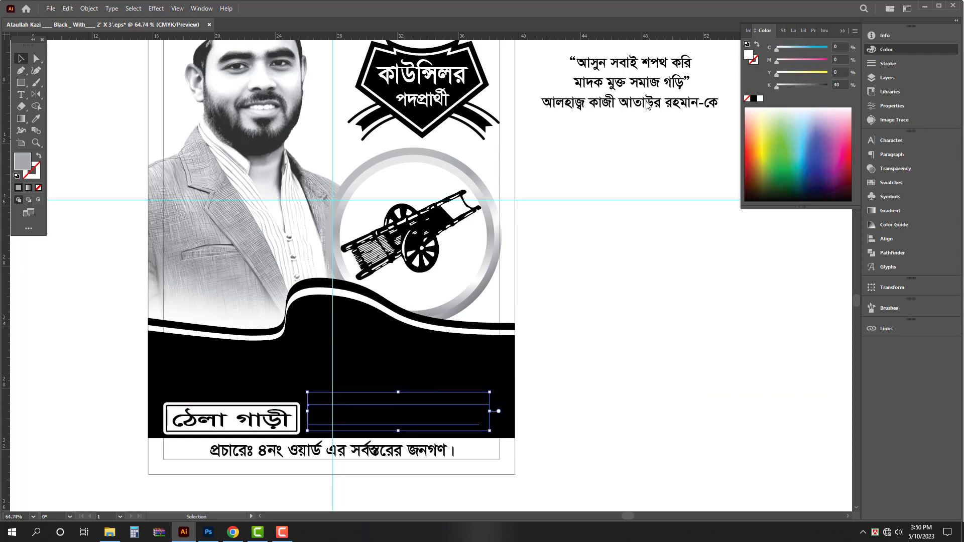
# - Fill the two-line footer text with white and lower it slightly to sit level with the “ঠেলা গাড়ী” frame
pyautogui.click(760, 98)
pyautogui.moveTo(796, 209); pyautogui.dragTo(819, 107)
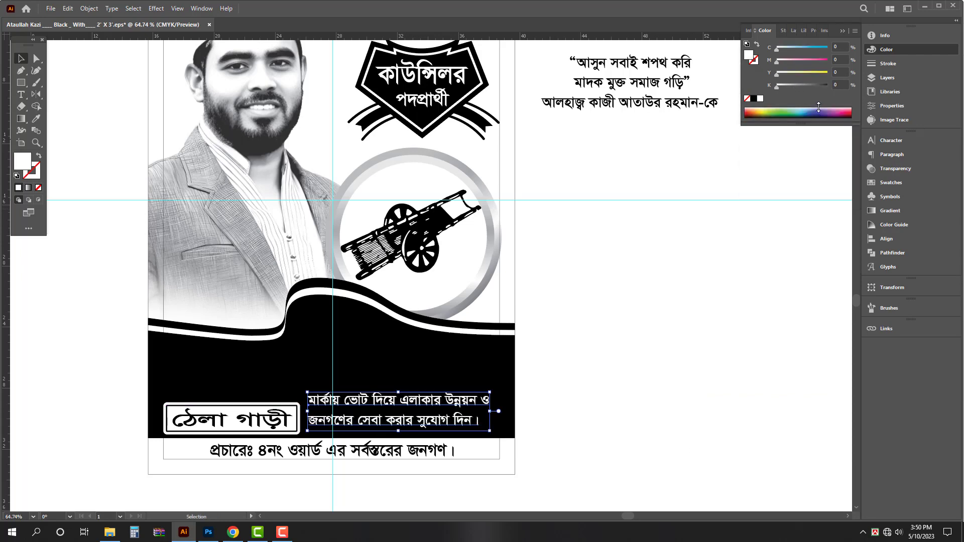
pyautogui.scroll(3, 365, 468)
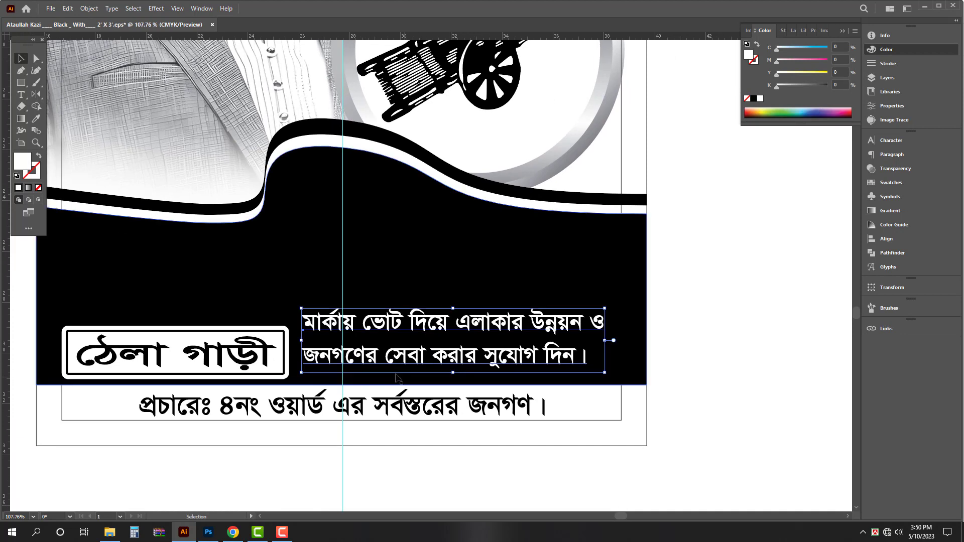
pyautogui.moveTo(383, 359); pyautogui.dragTo(385, 371)
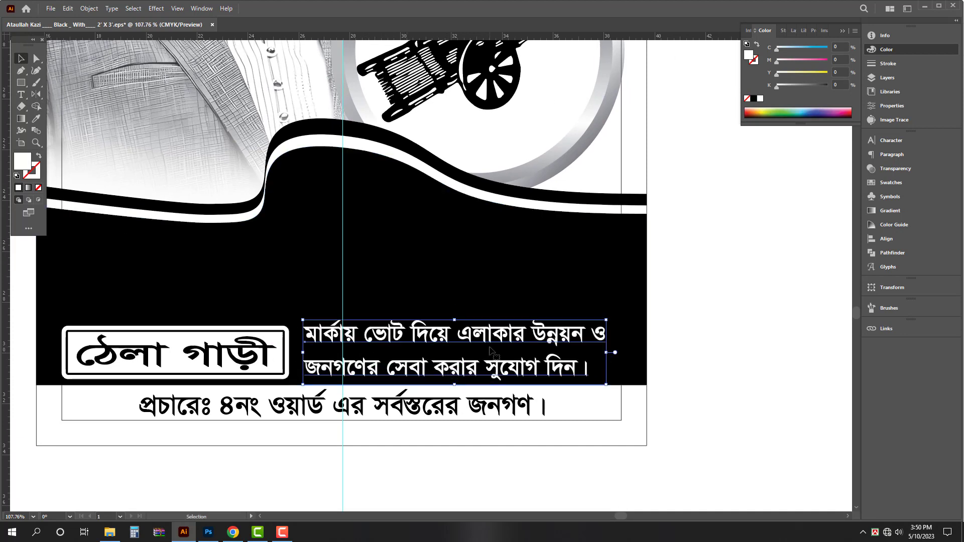
# - Set the horizontal scale of the footer text's first line to 96% so it matches the second line's width
pyautogui.tripleClick(513, 334)
pyautogui.click(891, 141)
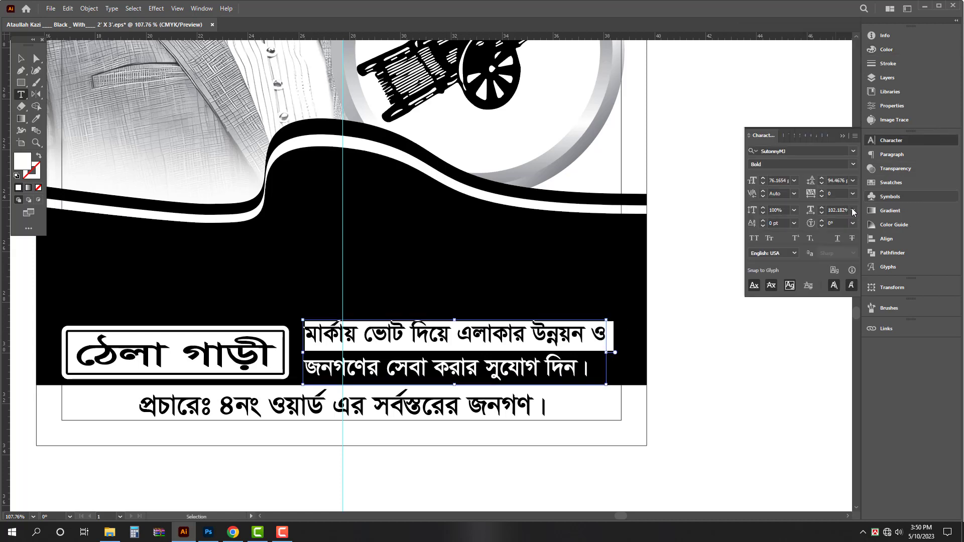
pyautogui.press('Up')
pyautogui.press('Up')
pyautogui.press('Up')
pyautogui.press('Up')
pyautogui.press('Up')
pyautogui.press('Up')
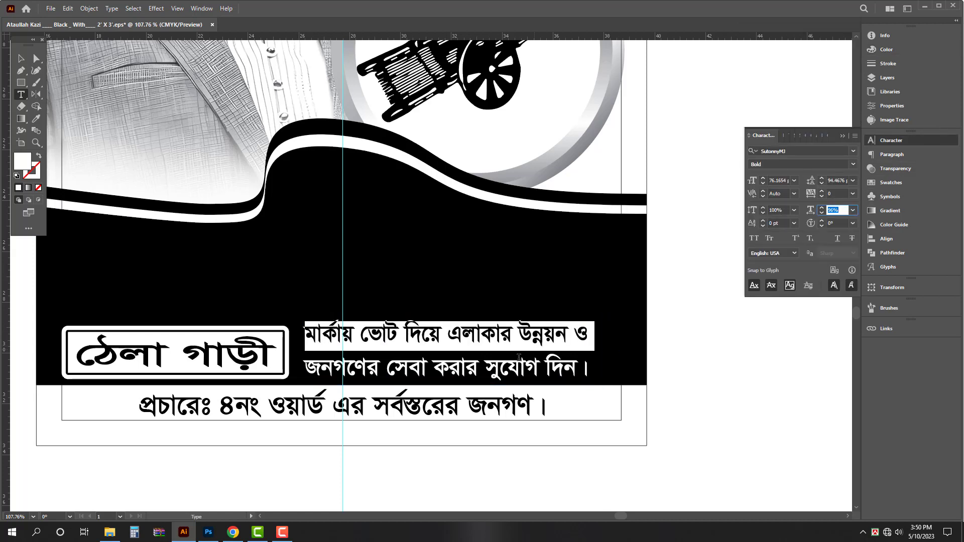
# - Tighten the two-line footer text's leading to about 90.47 pt and widen the text to the right margin line
pyautogui.press('Escape')
pyautogui.hotkey('alt', 'Up')
pyautogui.hotkey('alt', 'Up')
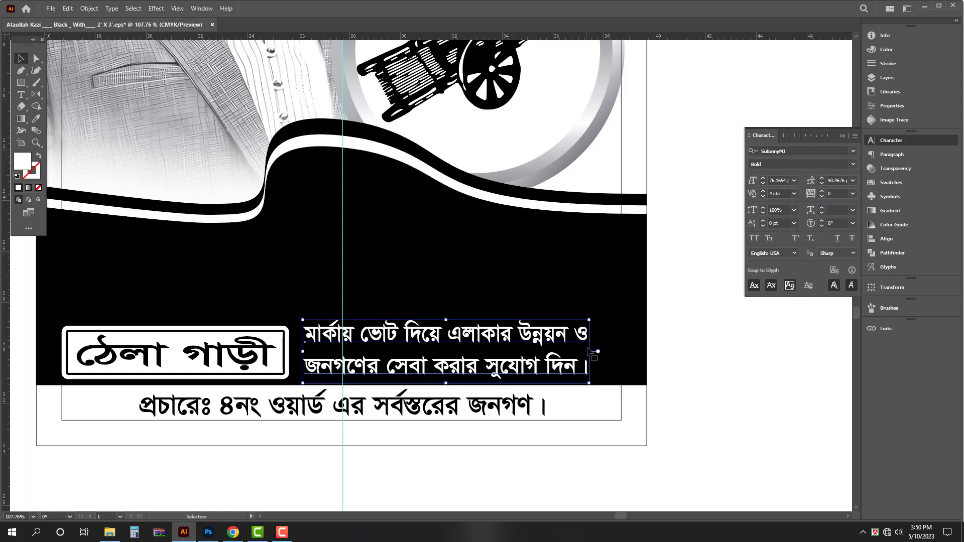
pyautogui.moveTo(589, 352); pyautogui.dragTo(620, 352)
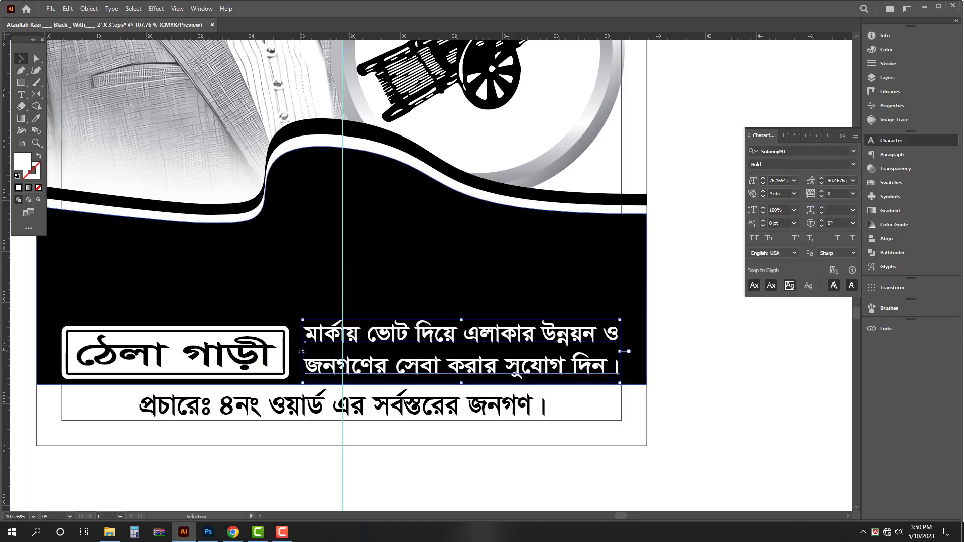
pyautogui.moveTo(305, 351); pyautogui.dragTo(235, 330)
pyautogui.hotkey('ctrl', 'z')
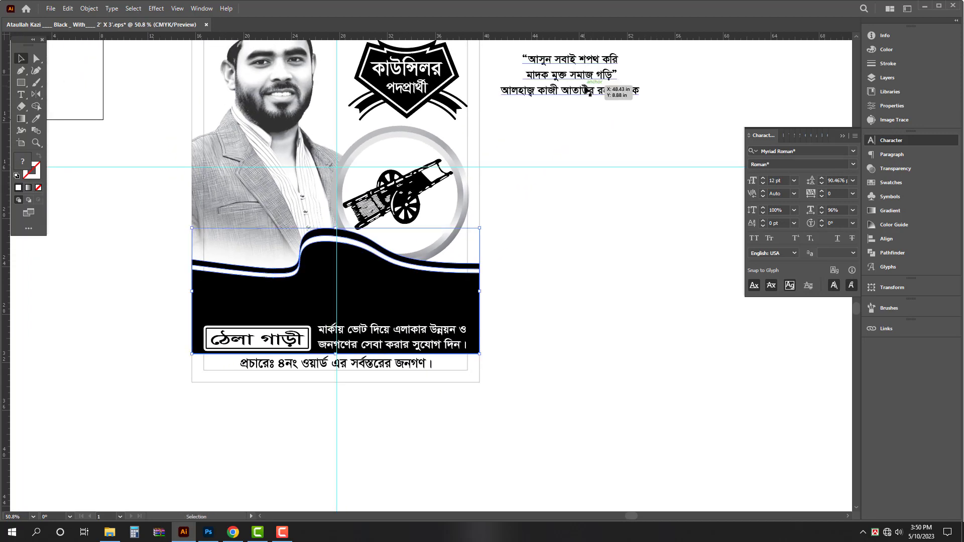
# - Cut the candidate's name line from the text block beside the poster and remove the leftover empty line
pyautogui.tripleClick(586, 89)
pyautogui.hotkey('ctrl', 'x')
pyautogui.press('BackSpace')
pyautogui.press('Escape')
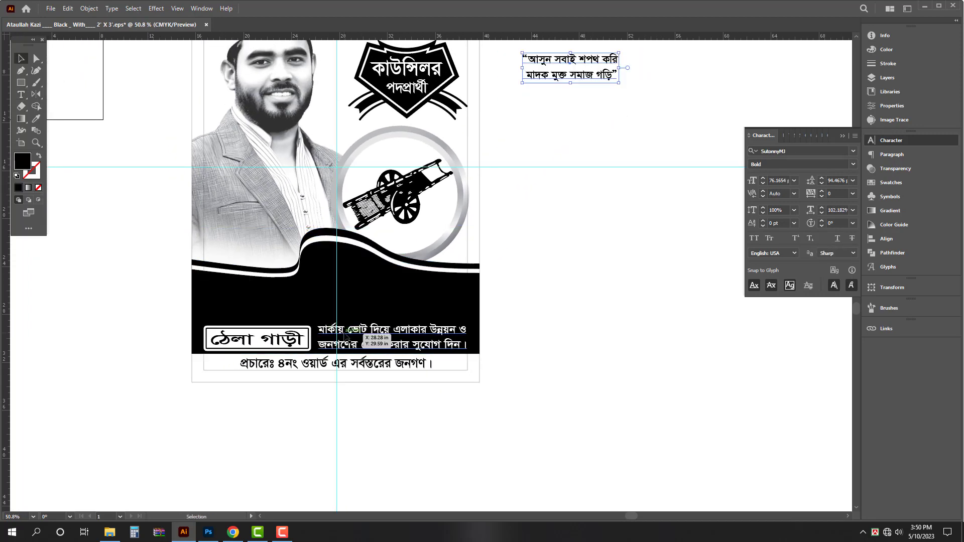
# - Duplicate the two-line footer text just above itself and replace the copy's contents with the cut candidate's name line
pyautogui.moveTo(273, 330); pyautogui.dragTo(369, 338)
pyautogui.moveTo(454, 318); pyautogui.dragTo(460, 273)
pyautogui.doubleClick(472, 285)
pyautogui.hotkey('ctrl', 'a')
pyautogui.hotkey('ctrl', 'v')
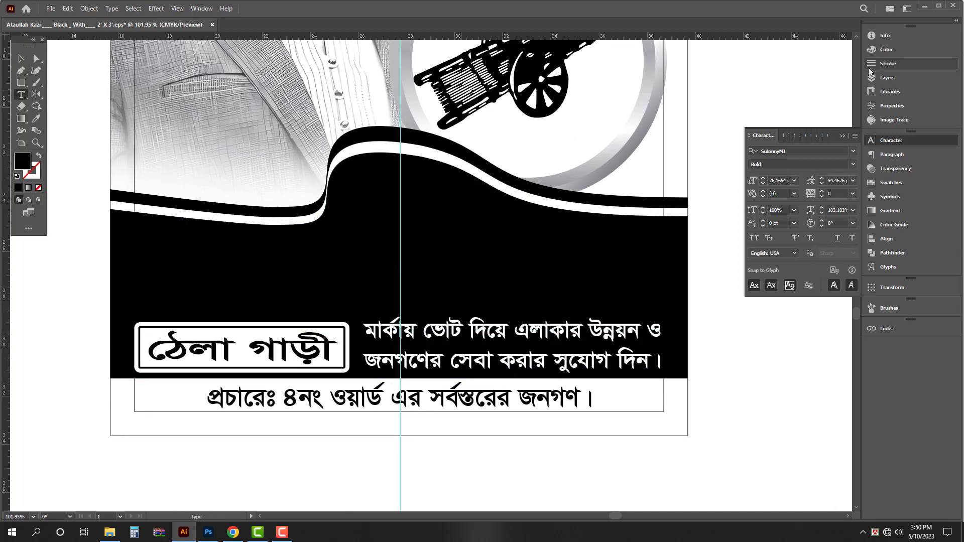
# - Fill the candidate's name line with white and centre it on the vertical guide above the footer
pyautogui.press('Escape')
pyautogui.click(886, 50)
pyautogui.click(761, 99)
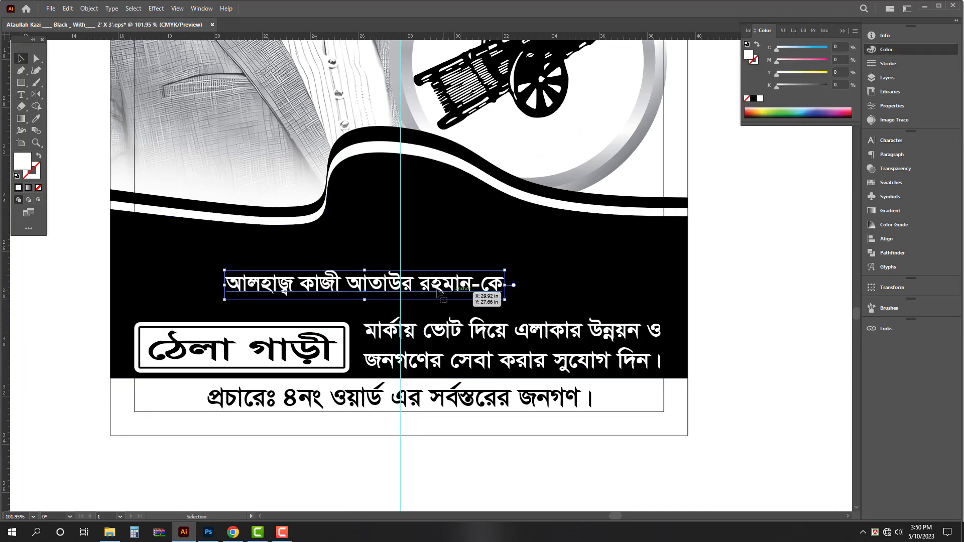
pyautogui.moveTo(476, 287); pyautogui.dragTo(511, 282)
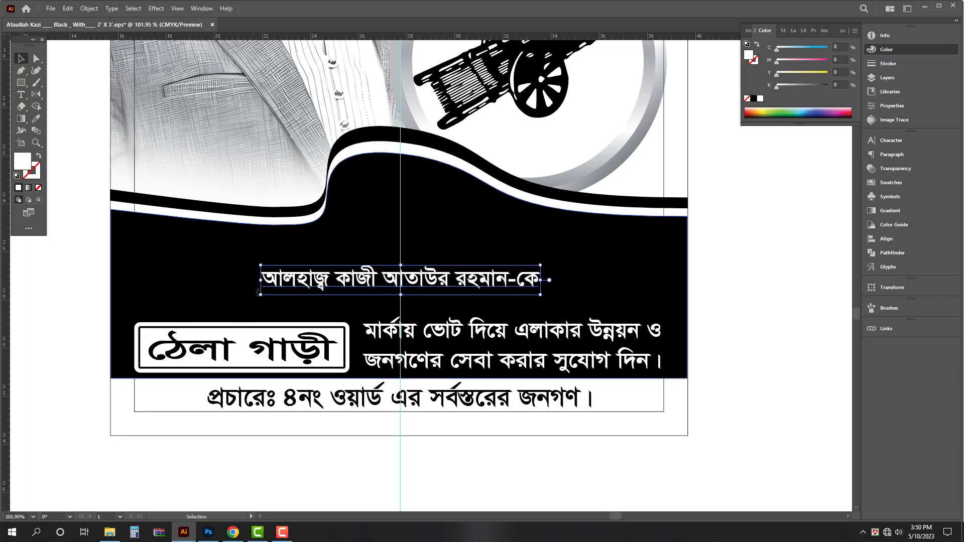
# - Enlarge the white name line to span the width between the margin lines and stretch it taller
pyautogui.moveTo(249, 280); pyautogui.dragTo(127, 280)
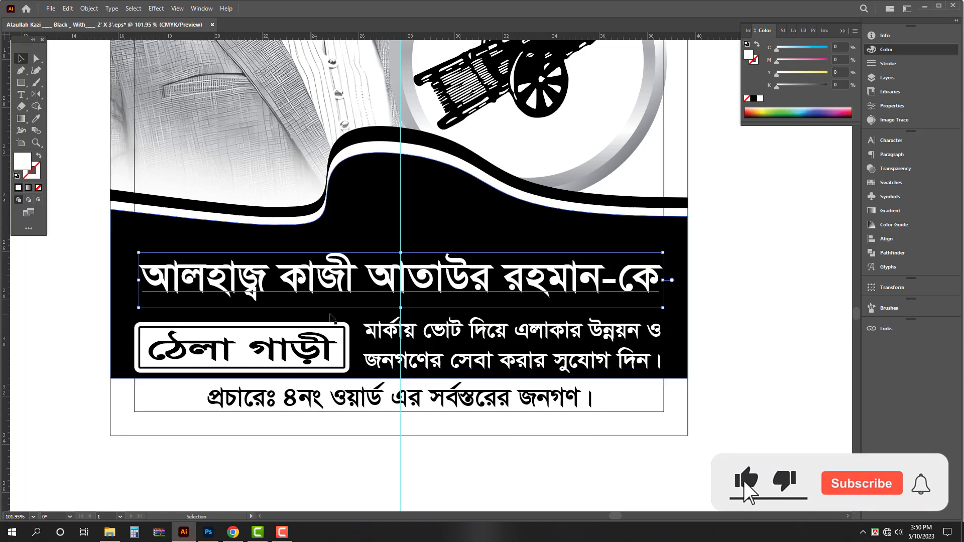
pyautogui.moveTo(403, 311); pyautogui.dragTo(402, 317)
pyautogui.moveTo(432, 281); pyautogui.dragTo(468, 269)
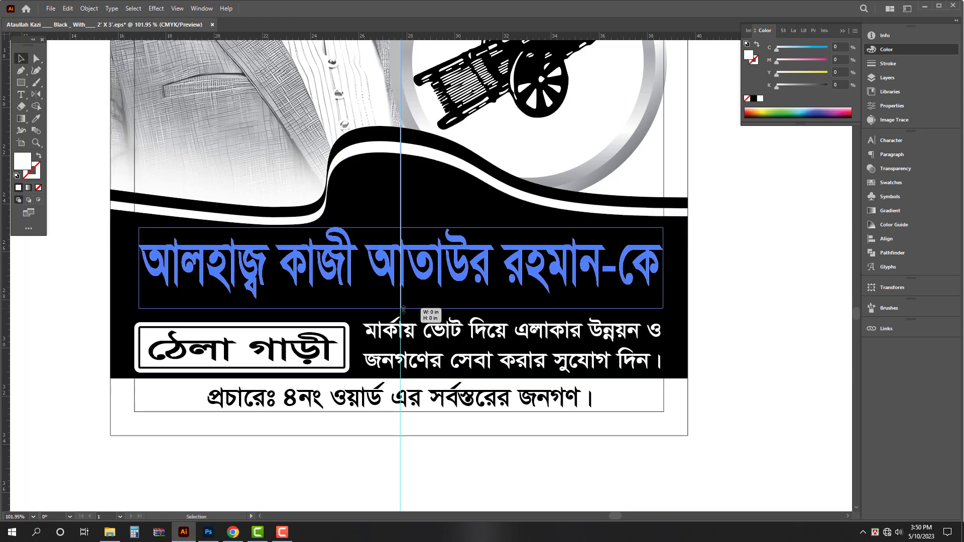
# - Stretch the framed symbol name upward to make it taller beneath the candidate's name
pyautogui.click(459, 343)
pyautogui.click(241, 346)
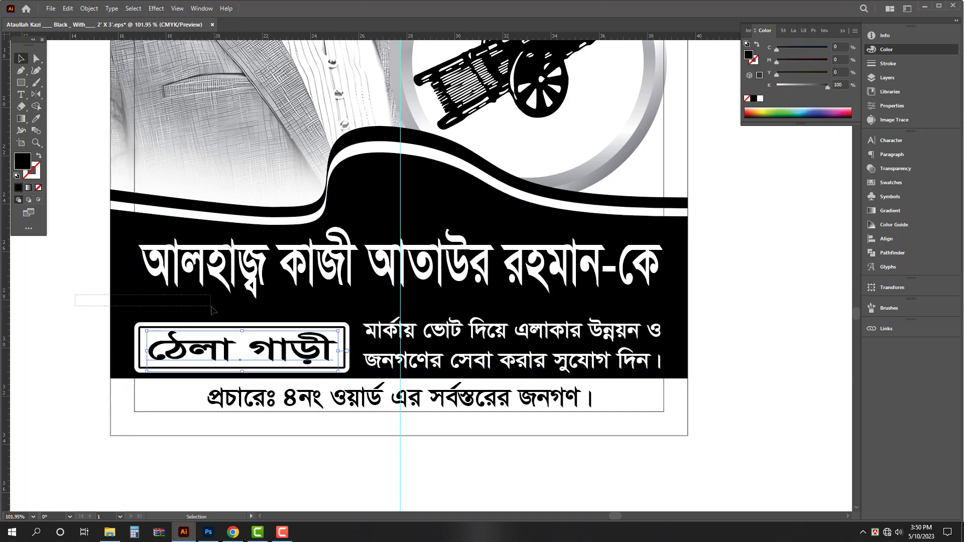
pyautogui.moveTo(228, 261); pyautogui.dragTo(229, 261)
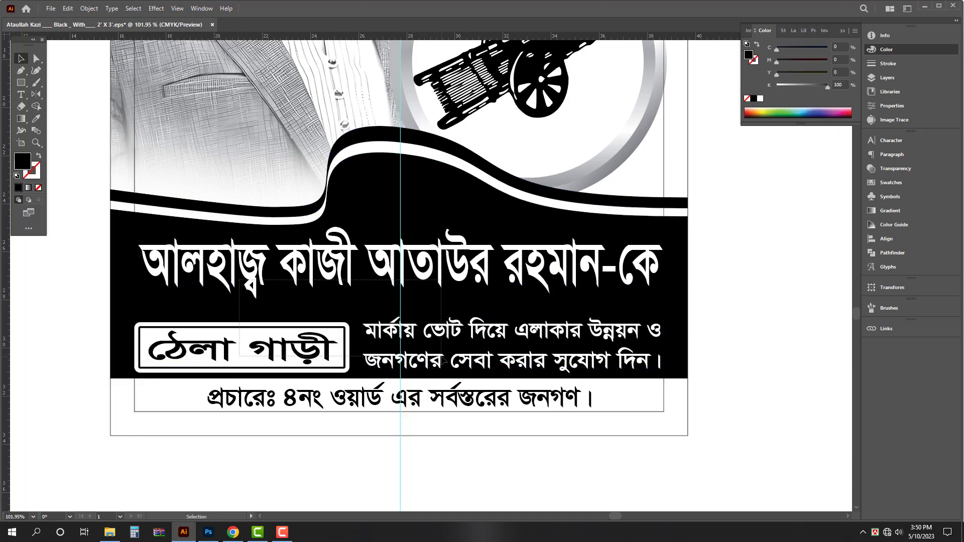
pyautogui.moveTo(336, 354); pyautogui.dragTo(242, 308)
# - Stretch the two-line appeal text taller to match the symbol name frame, nudge it slightly upward, and deselect everything
pyautogui.click(377, 334)
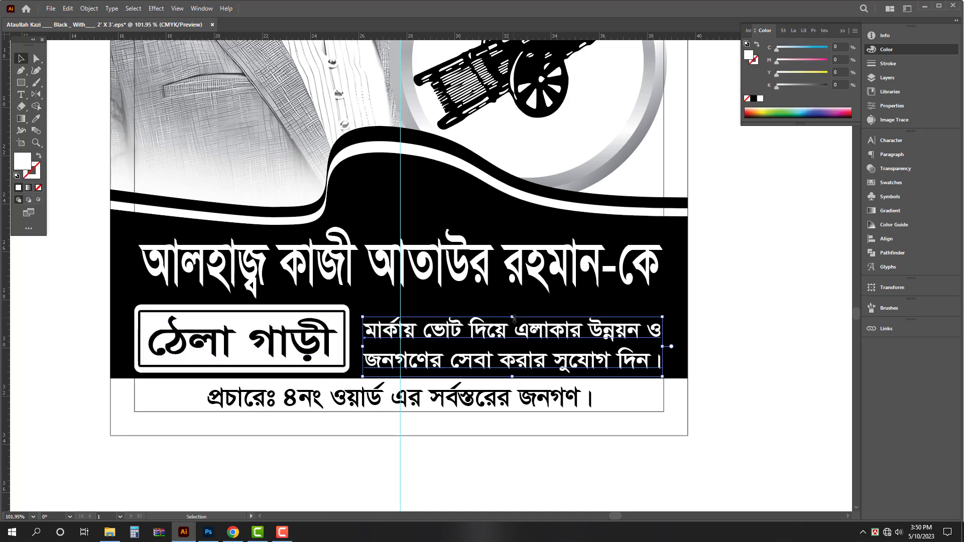
pyautogui.moveTo(515, 318); pyautogui.dragTo(515, 307)
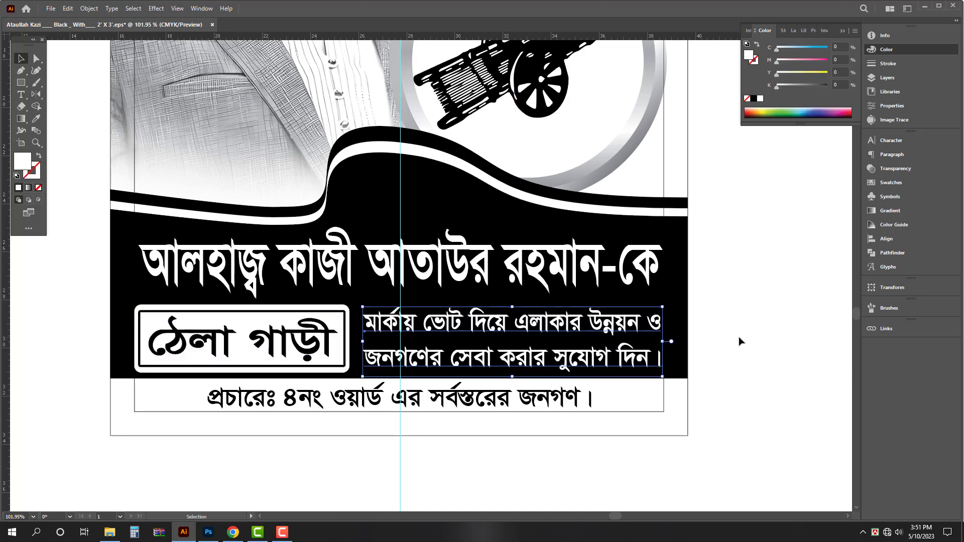
pyautogui.press('Up')
pyautogui.press('Up')
pyautogui.press('Up')
pyautogui.hotkey('ctrl', 'a')
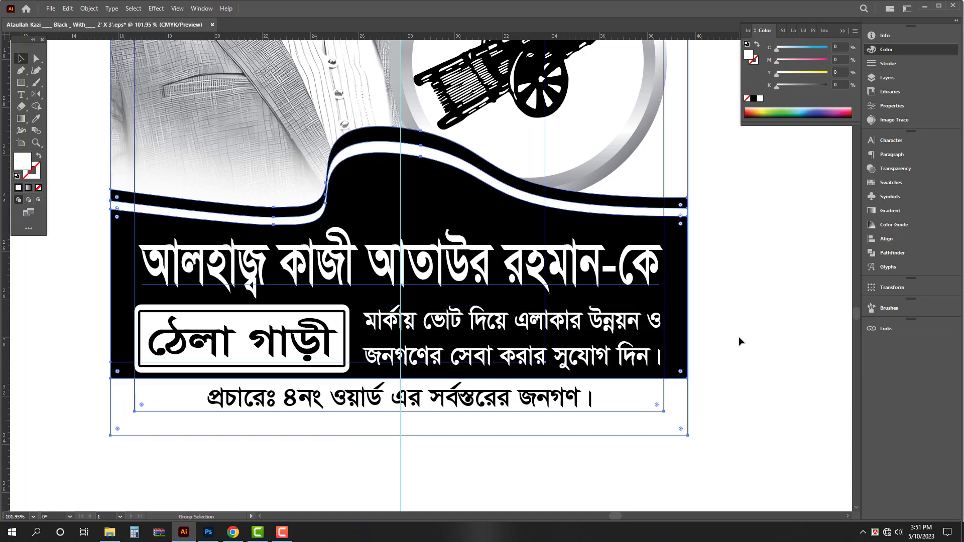
pyautogui.click(740, 342)
# - Move the two-line slogan text to the empty area left of the poster, near the wave's height
pyautogui.scroll(-3, 454, 429)
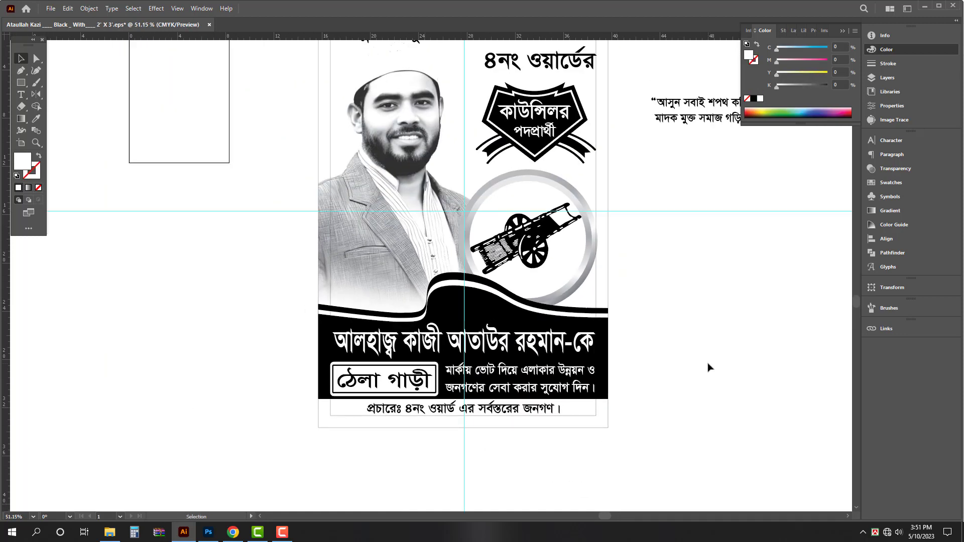
pyautogui.moveTo(734, 374); pyautogui.dragTo(694, 375)
pyautogui.moveTo(790, 354); pyautogui.dragTo(708, 399)
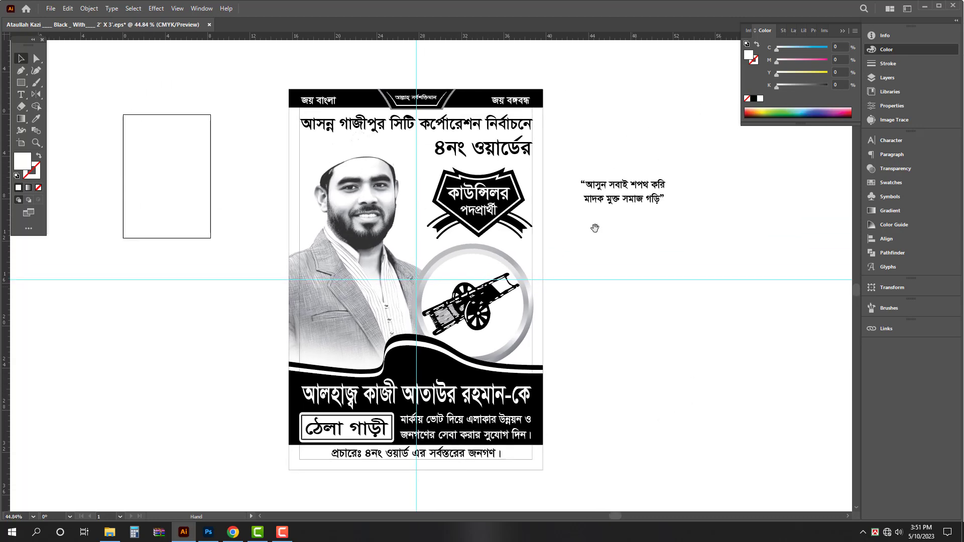
pyautogui.moveTo(594, 227); pyautogui.dragTo(603, 228)
pyautogui.click(630, 200)
pyautogui.moveTo(646, 198); pyautogui.dragTo(182, 368)
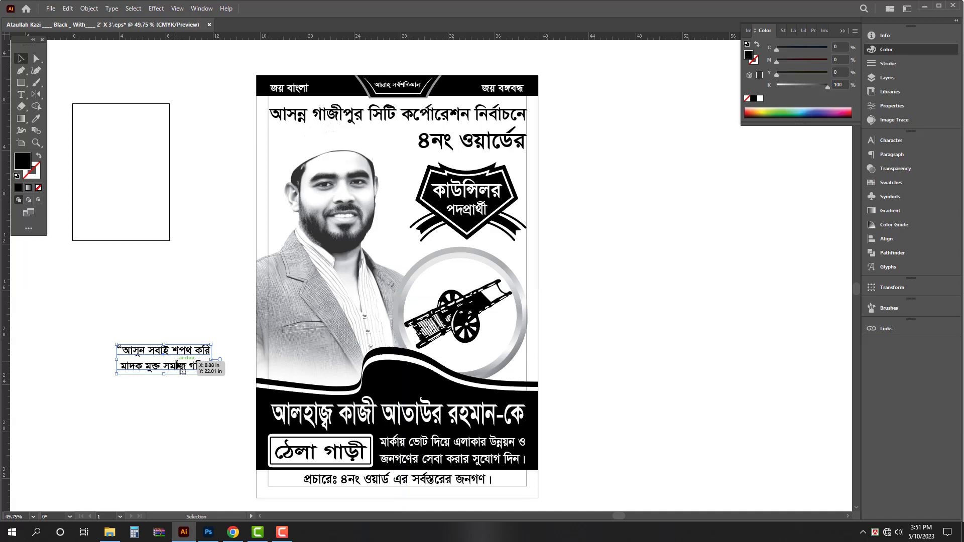
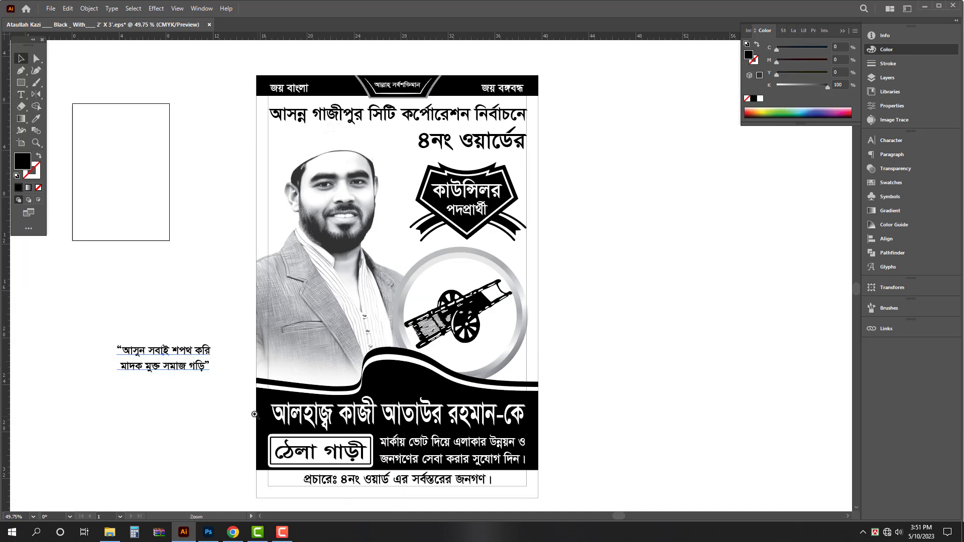
# - Shrink a copy of the poster's border rectangle to a full-width band covering the height of the wave
pyautogui.moveTo(275, 400); pyautogui.dragTo(335, 401)
pyautogui.moveTo(400, 408); pyautogui.dragTo(494, 376)
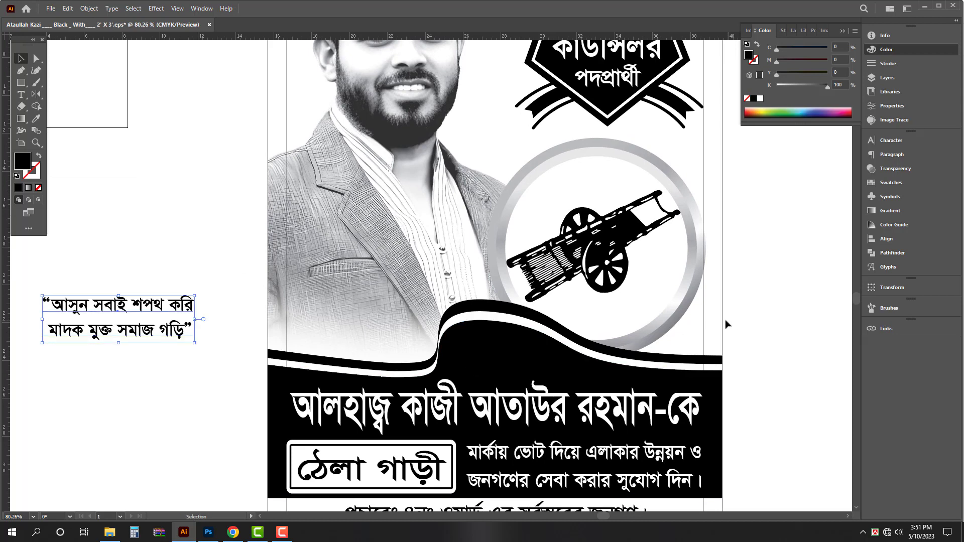
pyautogui.click(714, 336)
pyautogui.hotkey('ctrl', '0')
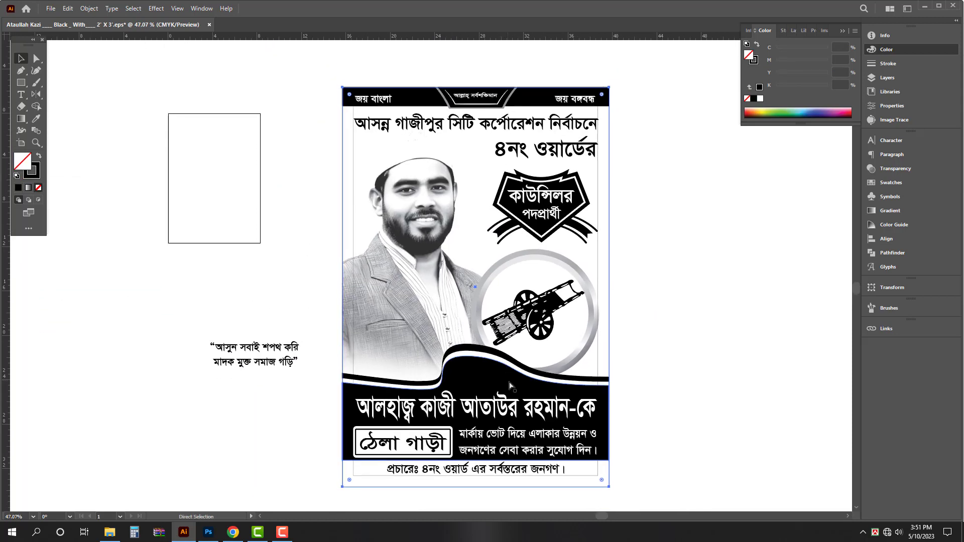
pyautogui.moveTo(477, 86); pyautogui.dragTo(462, 344)
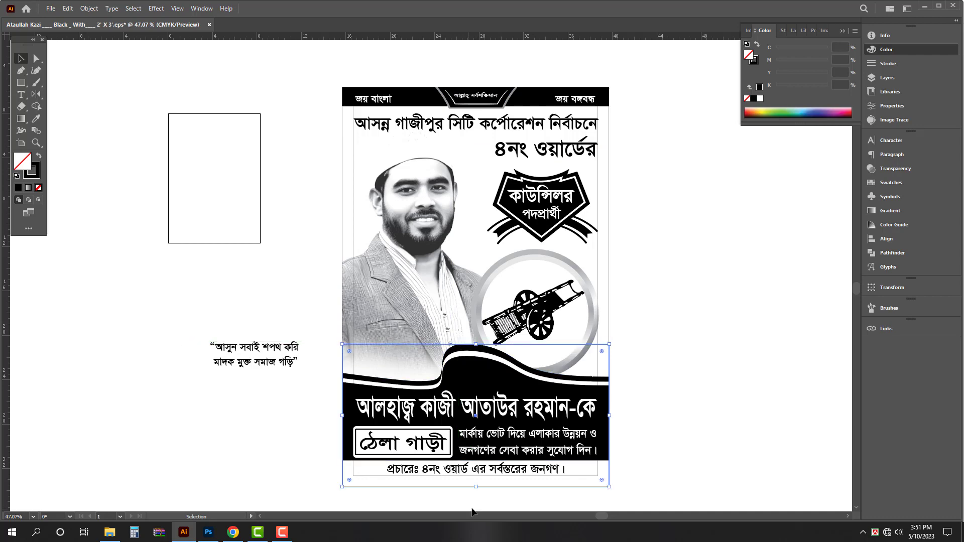
pyautogui.moveTo(477, 488); pyautogui.dragTo(489, 392)
# - Apply the grey gradient of the cart emblem's ring to the band with the Eyedropper
pyautogui.scroll(3, 456, 370)
pyautogui.press('i')
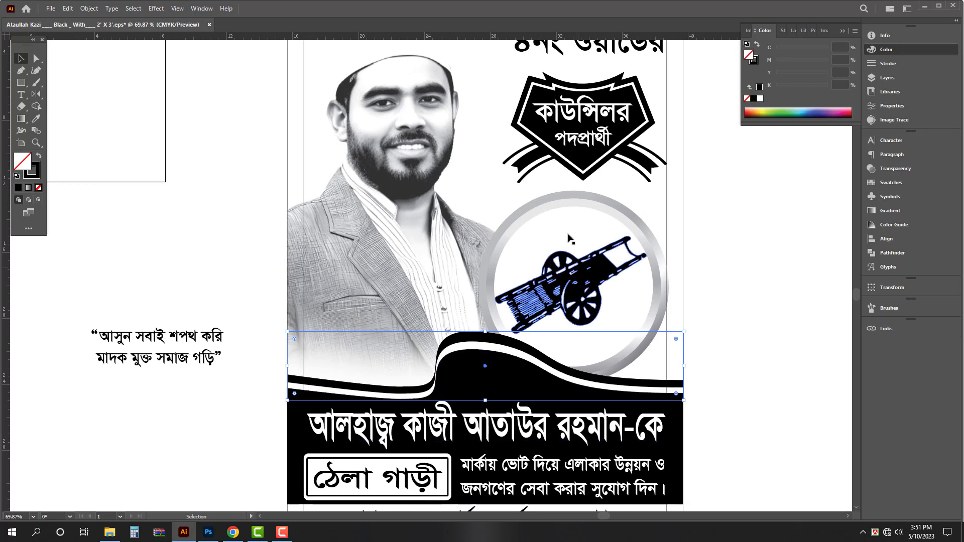
pyautogui.click(580, 195)
pyautogui.press('v')
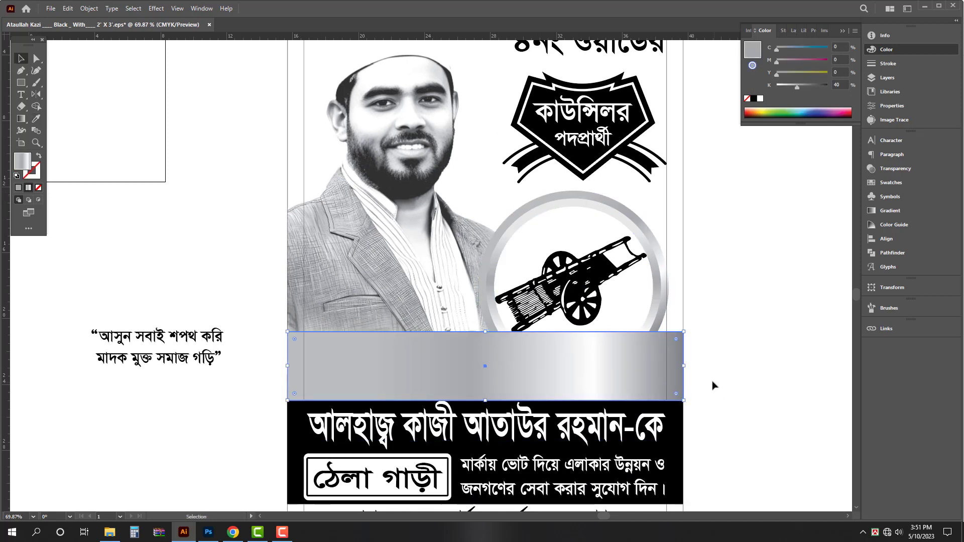
# - Send the gradient band to the back, and send the portrait to the back behind the band
pyautogui.hotkey('ctrl', 'shift', '[')
pyautogui.click(370, 271)
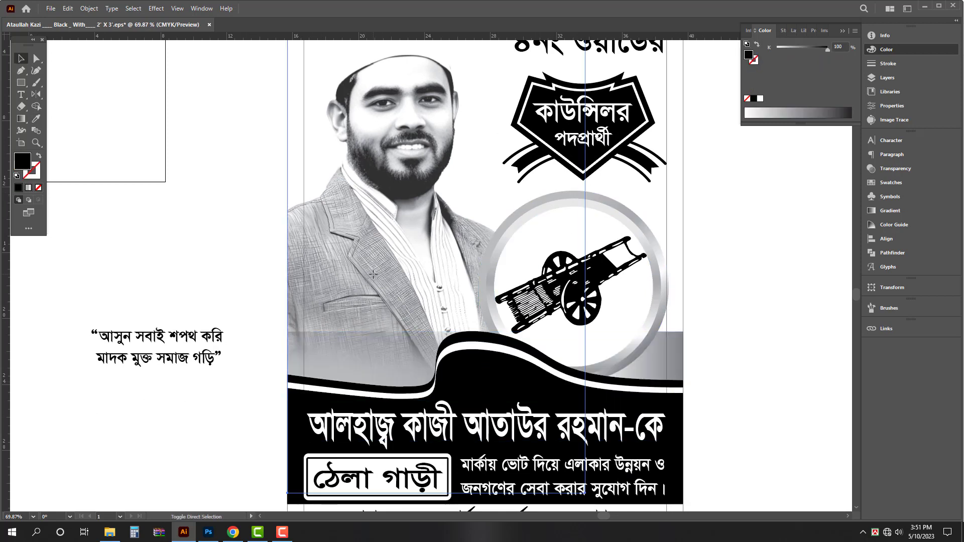
pyautogui.hotkey('ctrl', 'shift', '[')
pyautogui.click(328, 374)
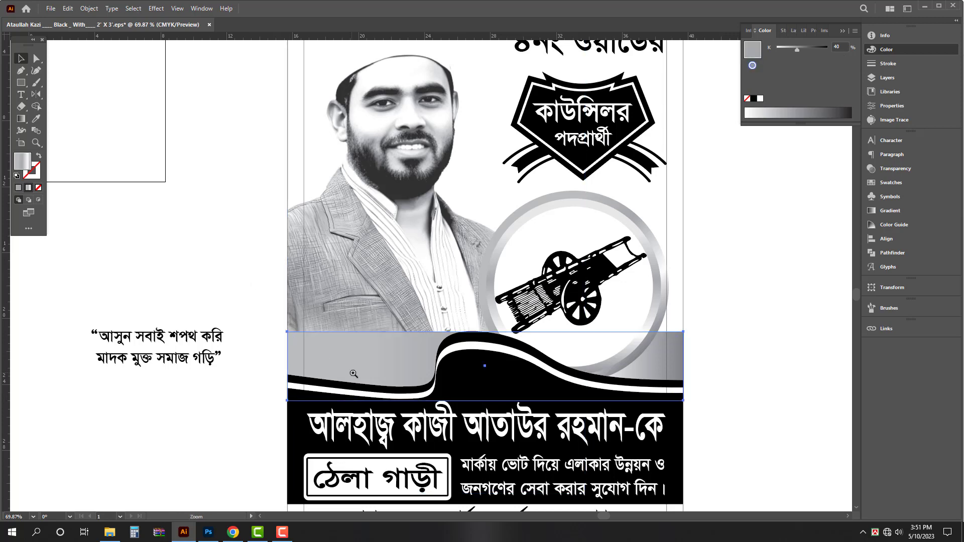
# - Move the candidate's portrait straight down about 1.07 in behind the gradient band
pyautogui.scroll(1, 362, 381)
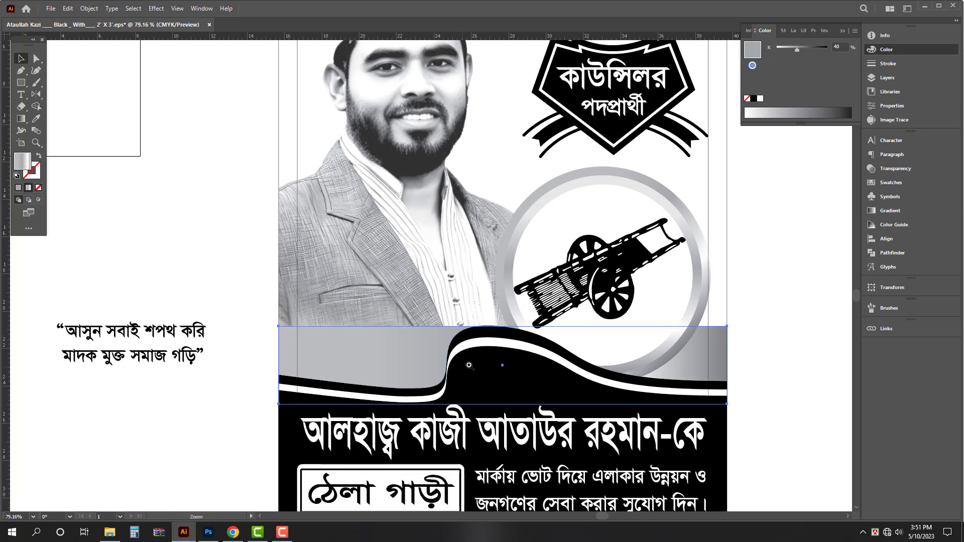
pyautogui.scroll(1, 495, 377)
pyautogui.scroll(-3, 487, 374)
pyautogui.moveTo(520, 353); pyautogui.dragTo(449, 384)
pyautogui.click(571, 454)
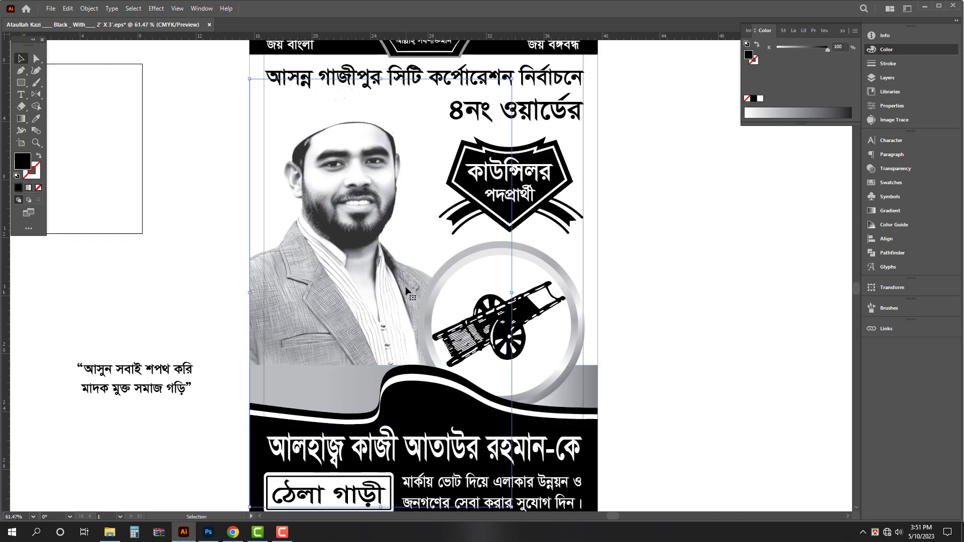
pyautogui.moveTo(384, 231); pyautogui.dragTo(385, 243)
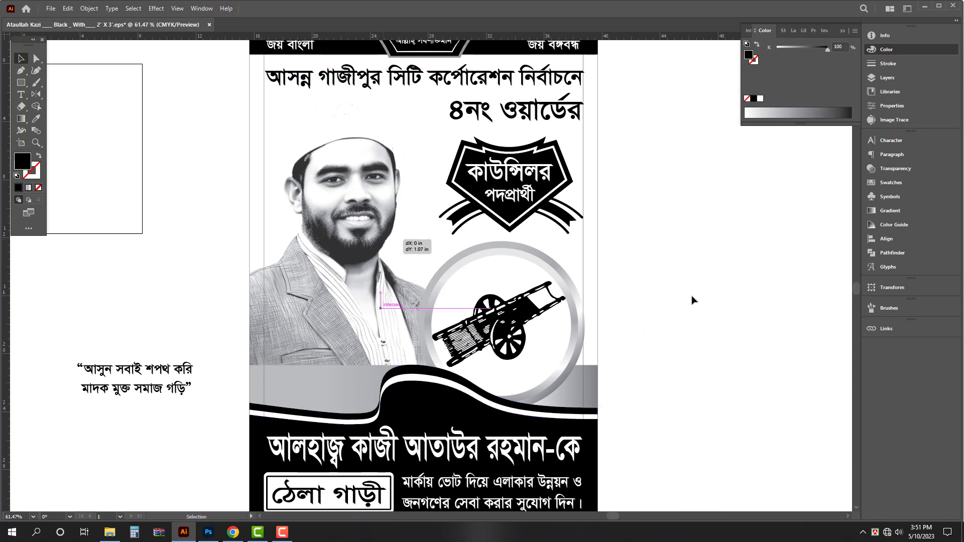
# - Narrow the gradient band from its right side so it ends just past the wave's steep rise
pyautogui.scroll(2, 342, 381)
pyautogui.click(312, 372)
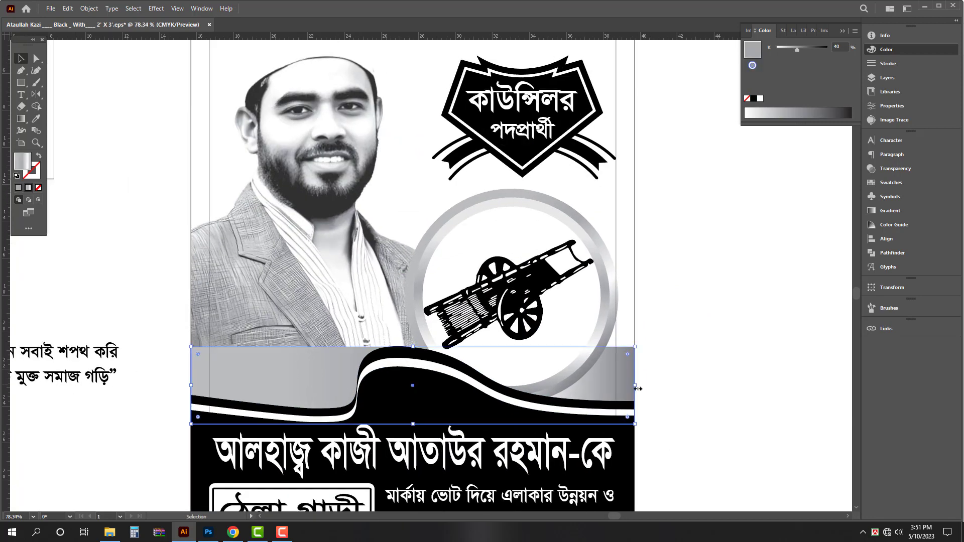
pyautogui.moveTo(638, 389); pyautogui.dragTo(396, 384)
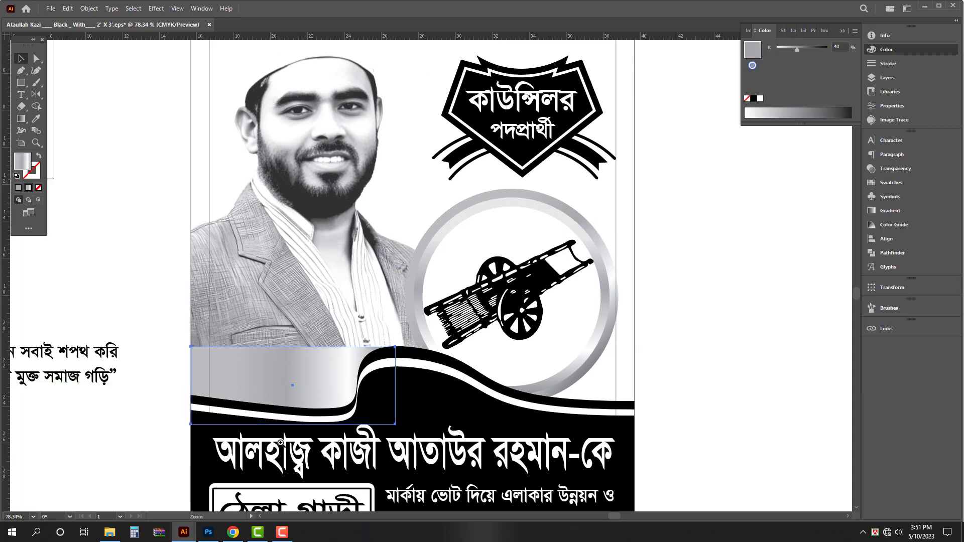
# - Duplicate the gradient band about 0.36 in downward and fill the band behind it with black for a top edge strip
pyautogui.moveTo(280, 443); pyautogui.dragTo(379, 400)
pyautogui.scroll(1, 384, 317)
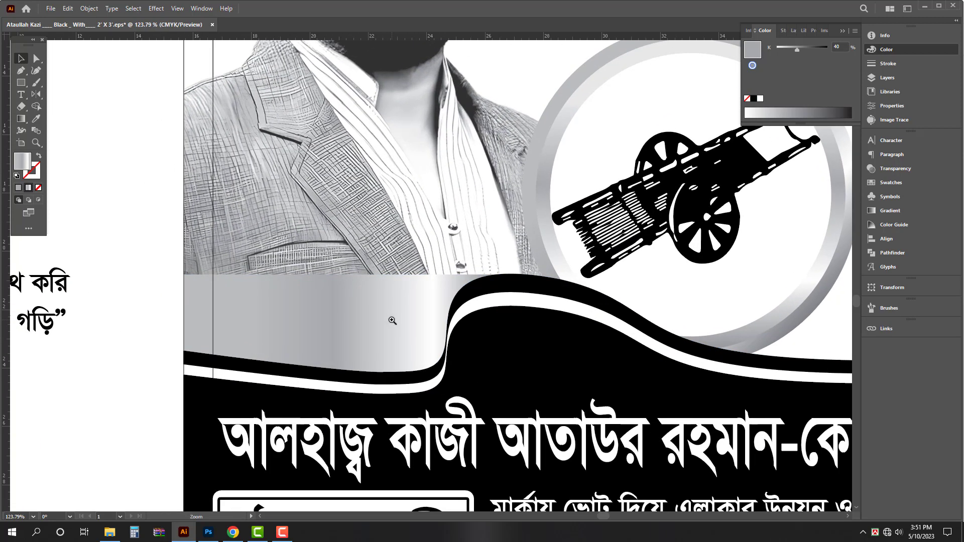
pyautogui.press('a')
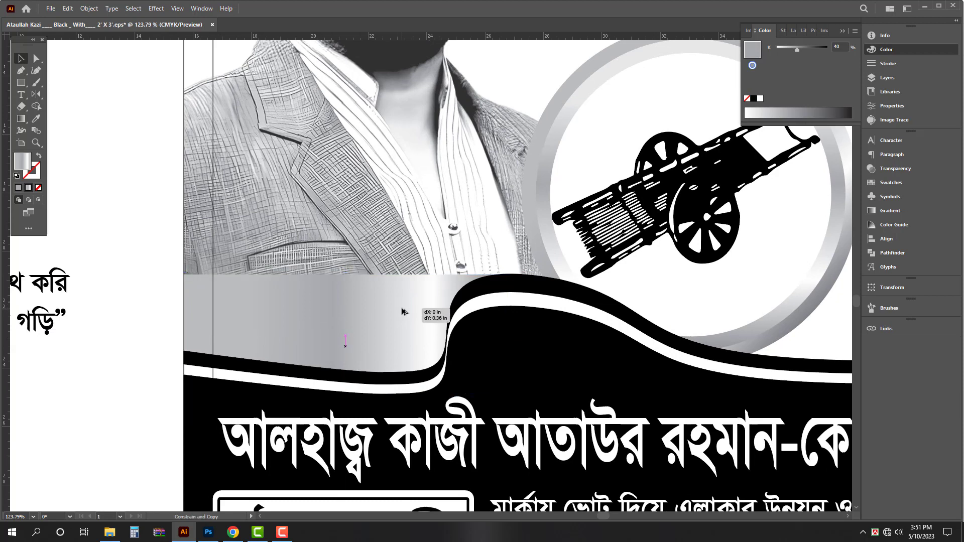
pyautogui.press('i')
pyautogui.click(590, 346)
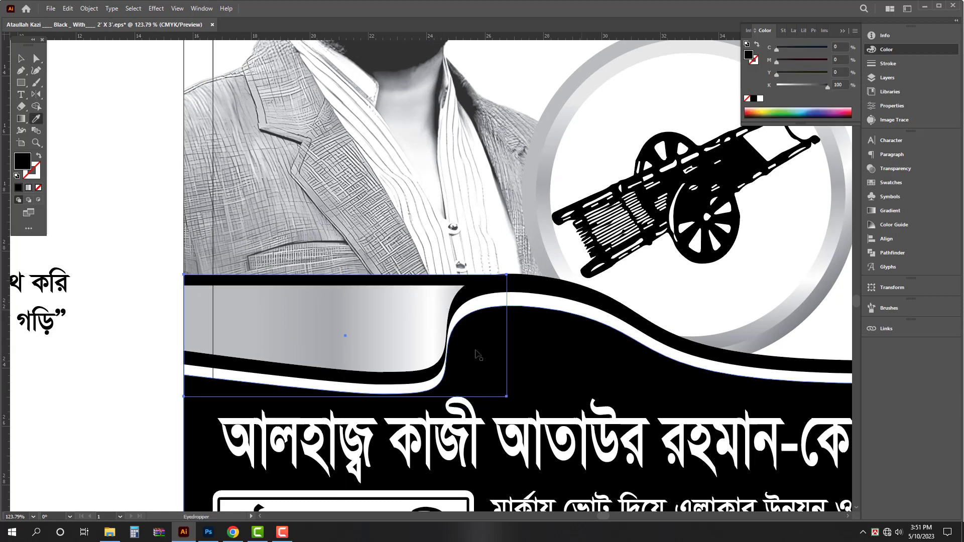
pyautogui.press('v')
pyautogui.click(123, 345)
pyautogui.click(416, 318)
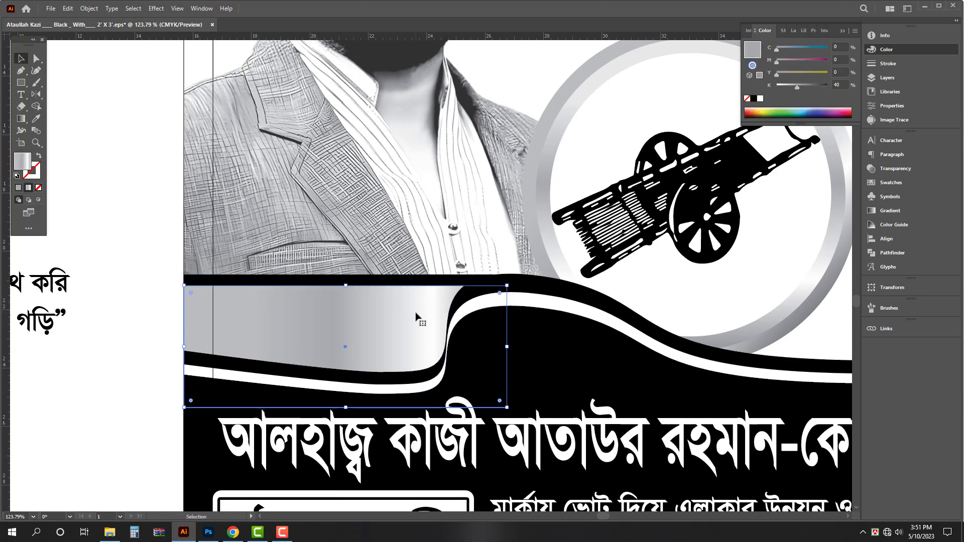
# - Place the two-line slogan text on the gradient band, starting at the left margin line
pyautogui.scroll(-3, 171, 294)
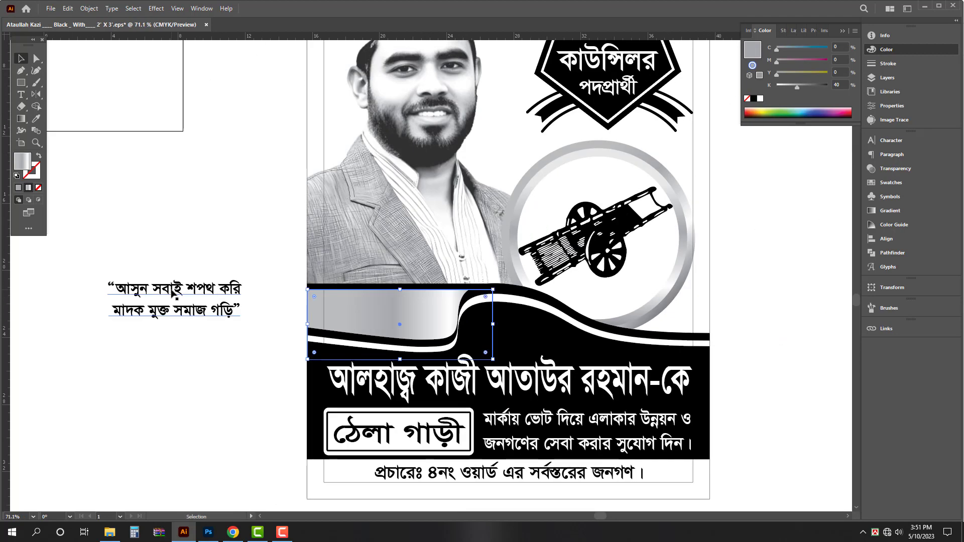
pyautogui.click(174, 293)
pyautogui.moveTo(151, 292); pyautogui.dragTo(402, 291)
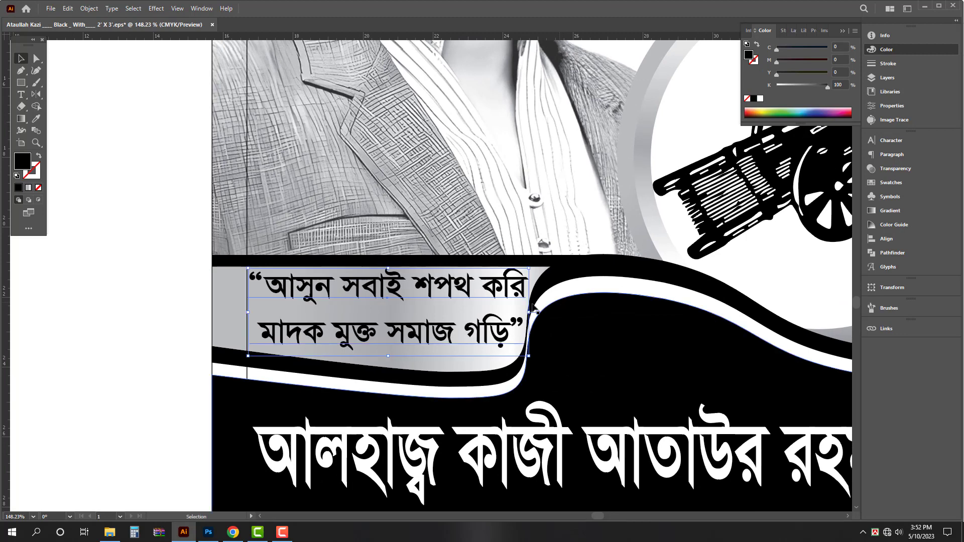
# - Scale the slogan text down slightly to clear the wave's curve and nudge it downward within the gradient band
pyautogui.moveTo(530, 312)
pyautogui.mouseDown()
pyautogui.moveTo(538, 316)
pyautogui.moveTo(513, 314)
pyautogui.mouseUp()
pyautogui.press('Down')
pyautogui.press('Down')
pyautogui.press('Down')
pyautogui.press('Down')
pyautogui.press('Down')
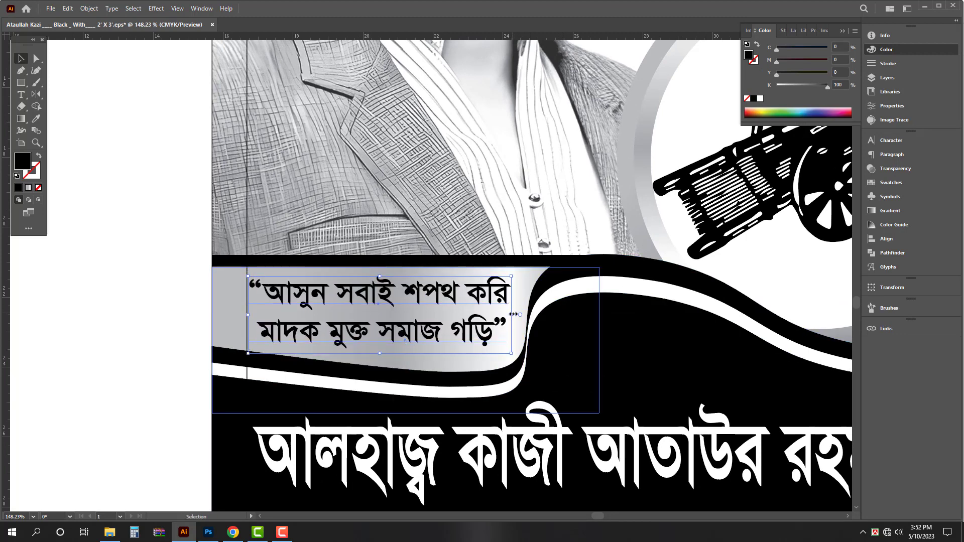
# - Apply a 12 pt stroke to the slogan text on the gradient band
pyautogui.moveTo(422, 320); pyautogui.dragTo(354, 322)
pyautogui.moveTo(441, 322); pyautogui.dragTo(418, 366)
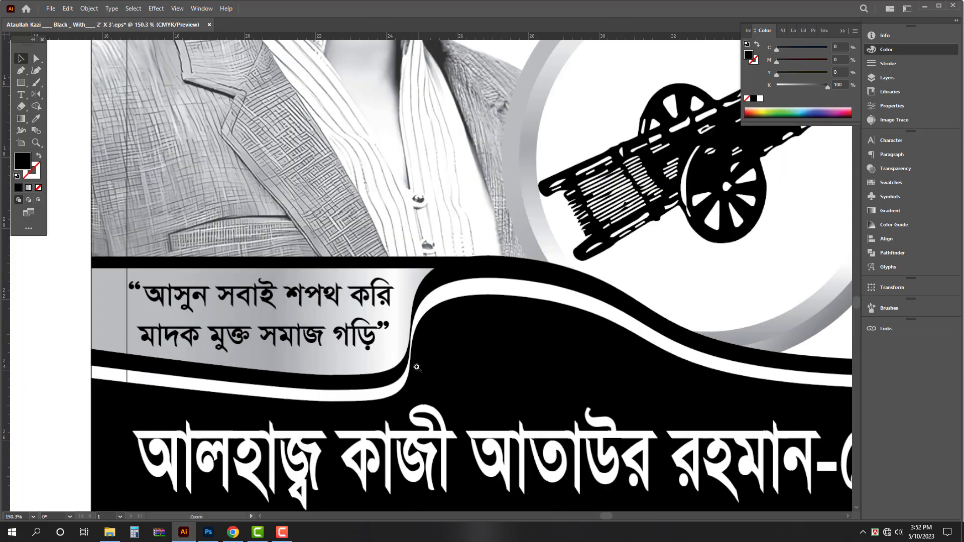
pyautogui.click(888, 63)
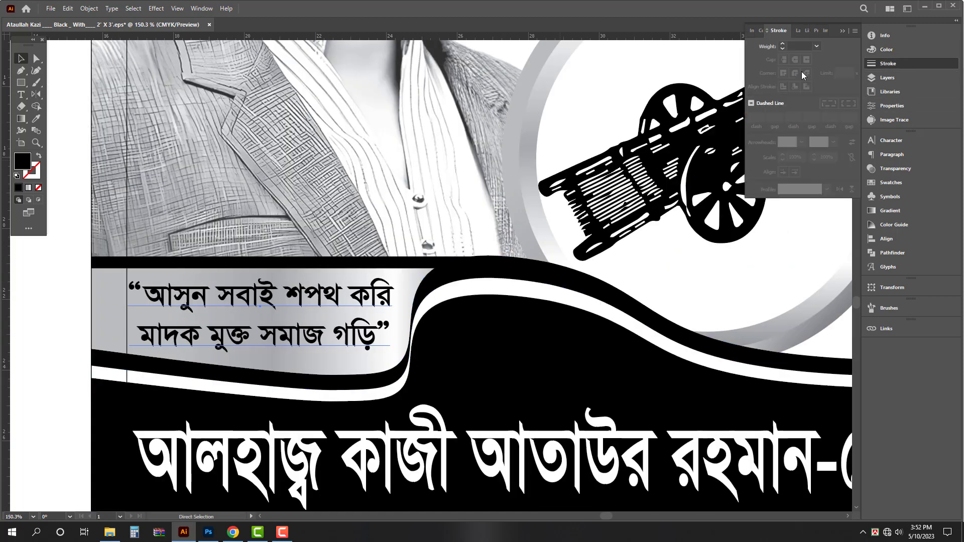
pyautogui.click(800, 46)
pyautogui.write('12')
pyautogui.press('Return')
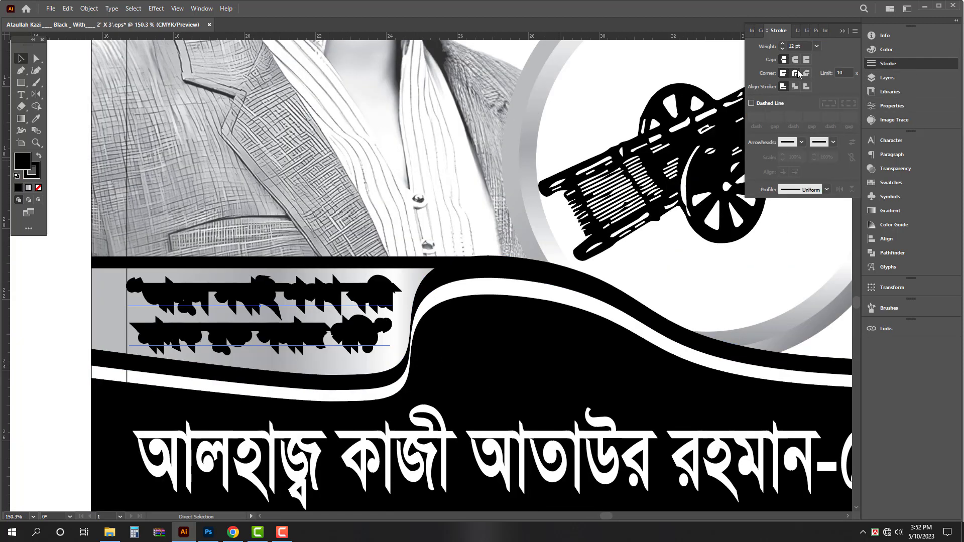
# - Give the slogan text's stroke round corners and a white color, and paste the plain black text in front
pyautogui.click(796, 73)
pyautogui.click(887, 49)
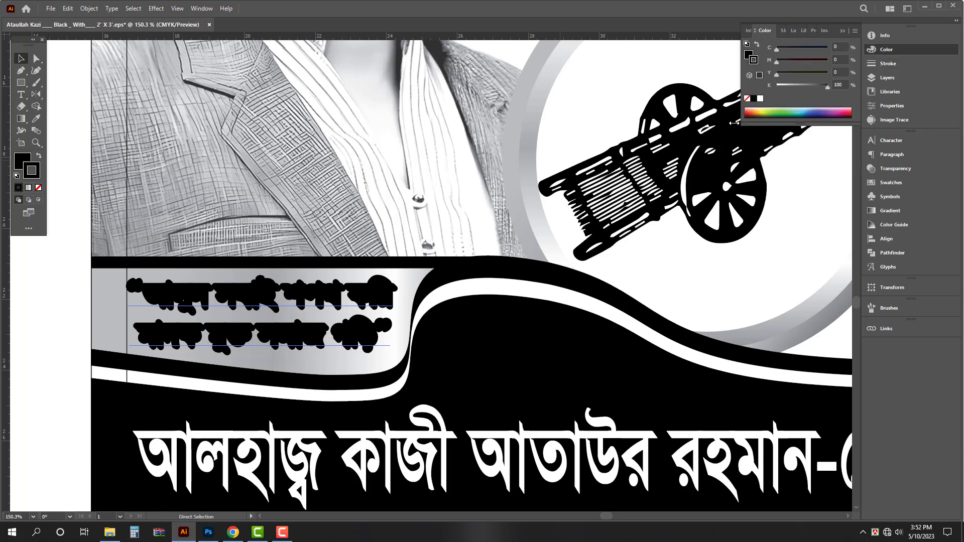
pyautogui.click(760, 98)
pyautogui.hotkey('ctrl', 'f')
pyautogui.scroll(-6, 496, 312)
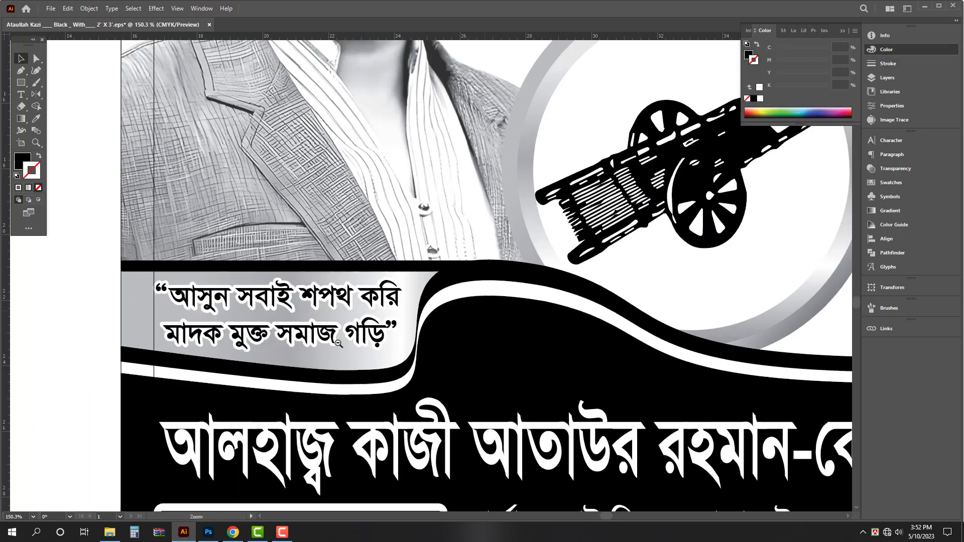
pyautogui.click(259, 326)
# - Move the pale grey geometric texture image to the open area beside the poster and set its width to 24 in
pyautogui.moveTo(695, 279); pyautogui.dragTo(623, 335)
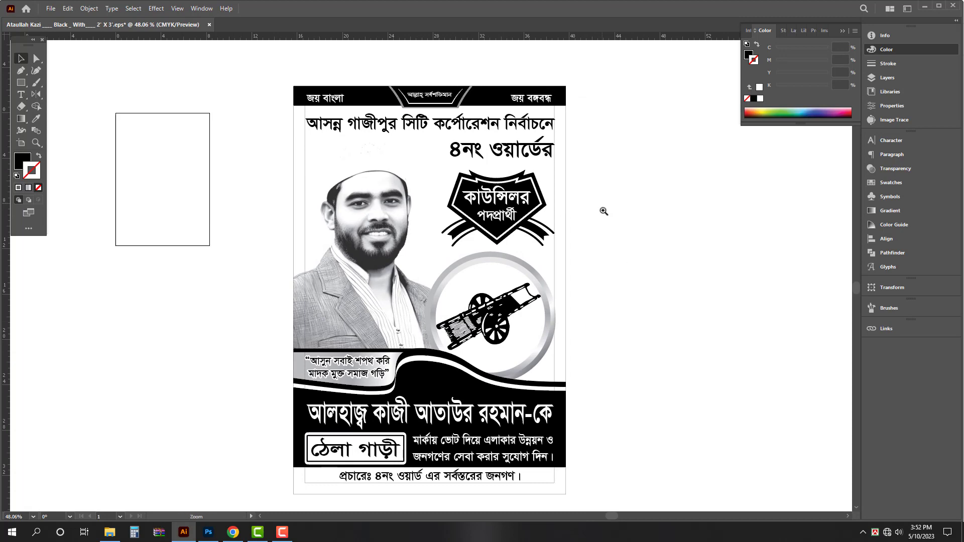
pyautogui.moveTo(604, 211); pyautogui.dragTo(631, 306)
pyautogui.moveTo(448, 205); pyautogui.dragTo(422, 205)
pyautogui.moveTo(649, 213); pyautogui.dragTo(548, 213)
pyautogui.moveTo(376, 269); pyautogui.dragTo(331, 294)
pyautogui.moveTo(469, 270); pyautogui.dragTo(524, 295)
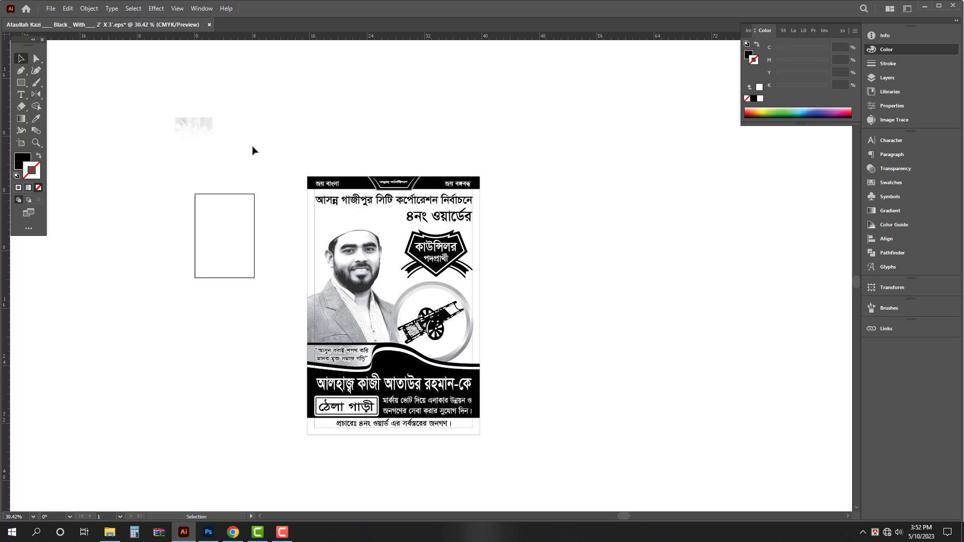
pyautogui.moveTo(189, 134); pyautogui.dragTo(535, 244)
pyautogui.moveTo(472, 234); pyautogui.dragTo(500, 235)
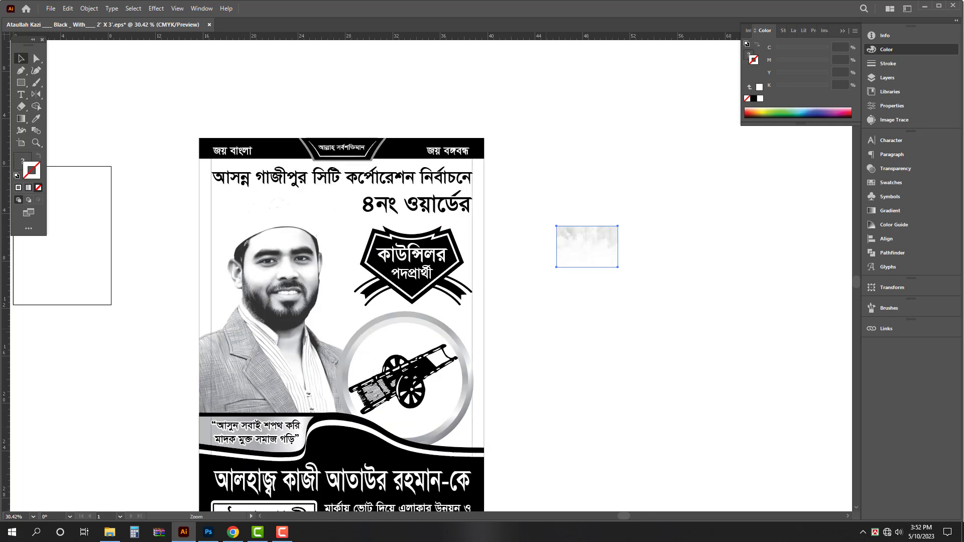
pyautogui.click(892, 288)
pyautogui.click(825, 297)
pyautogui.write('24')
pyautogui.press('Return')
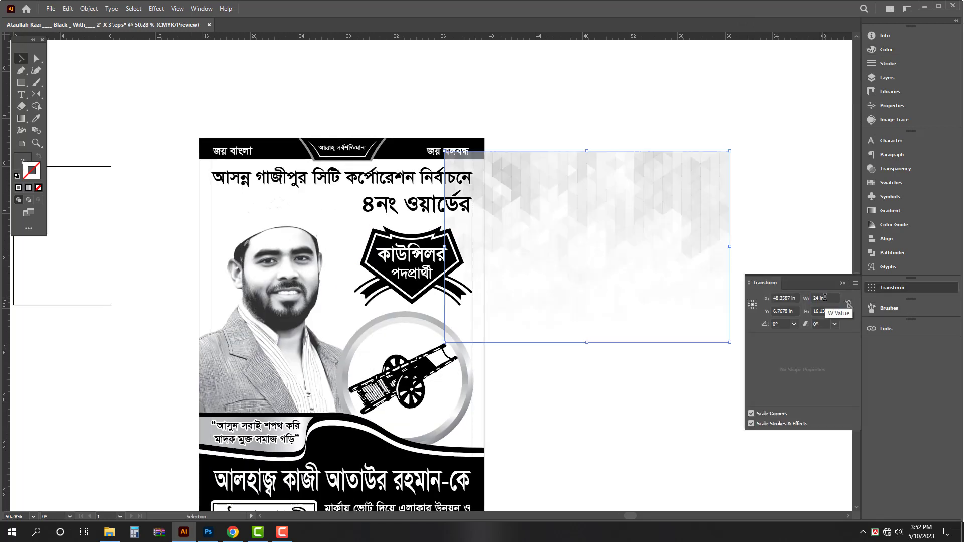
# - Align the texture image to the left and top edges of the poster's outer rectangle
pyautogui.moveTo(619, 205); pyautogui.dragTo(636, 316)
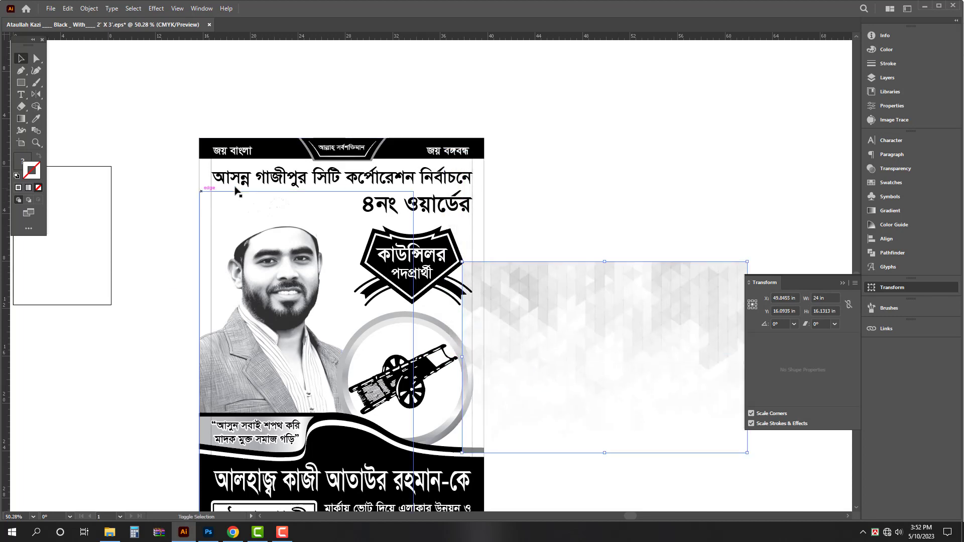
pyautogui.keyDown('shift'); pyautogui.click(485, 180); pyautogui.keyUp('shift')
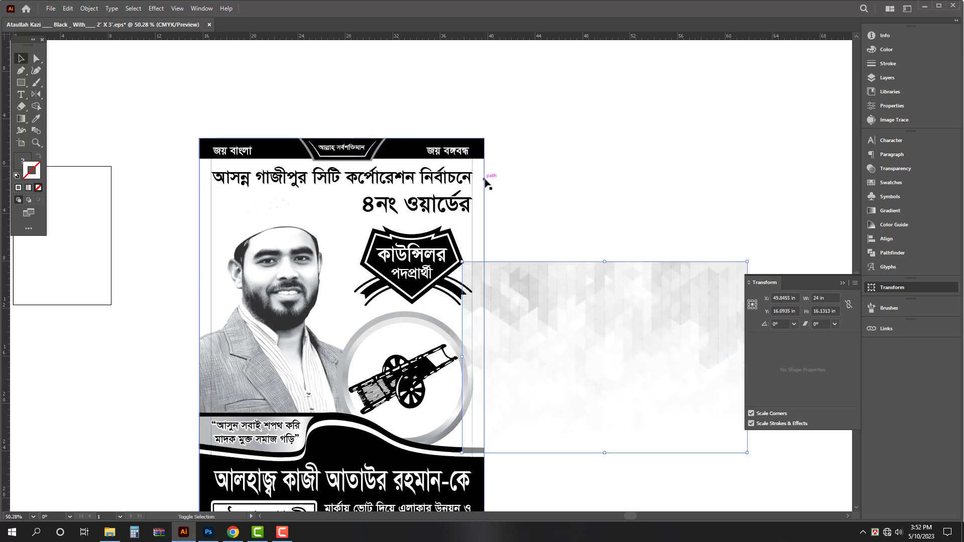
pyautogui.click(887, 239)
pyautogui.click(749, 162)
pyautogui.click(816, 162)
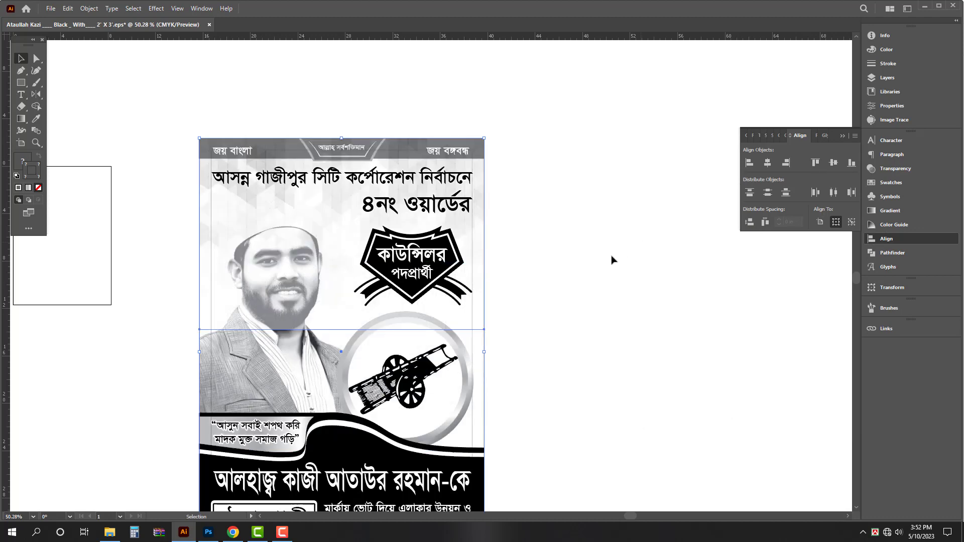
# - Send the texture image to the back, behind all the poster artwork
pyautogui.click(631, 239)
pyautogui.moveTo(304, 220); pyautogui.dragTo(375, 252)
pyautogui.hotkey('ctrl', 'z')
pyautogui.hotkey('ctrl', 'shift', '[')
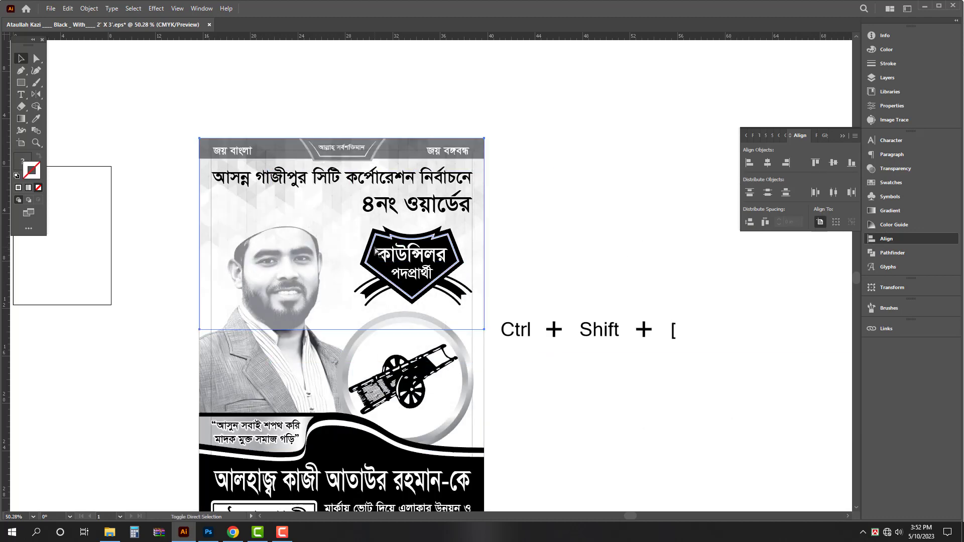
pyautogui.moveTo(585, 254); pyautogui.dragTo(558, 302)
pyautogui.moveTo(560, 340); pyautogui.dragTo(597, 316)
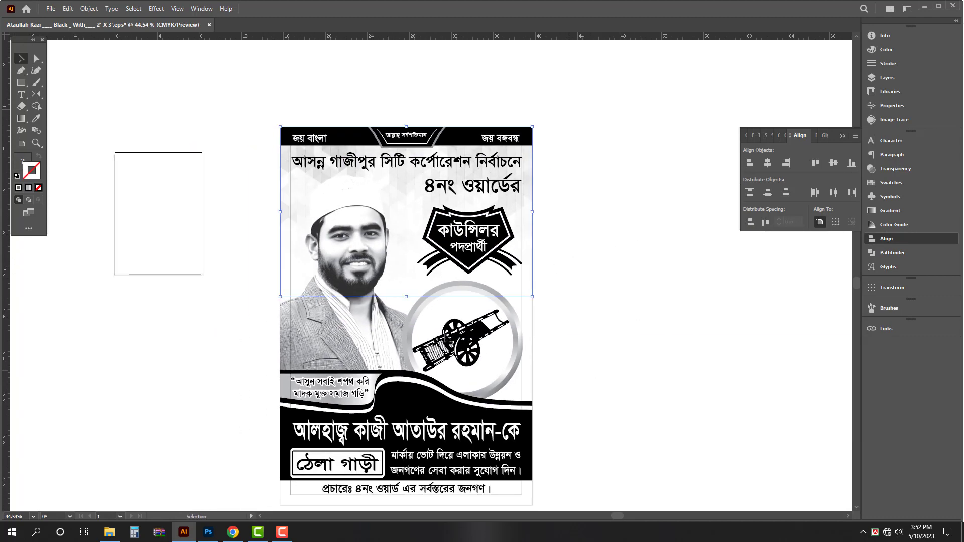
pyautogui.moveTo(448, 338); pyautogui.dragTo(480, 338)
pyautogui.click(609, 360)
# - Swap the poster's outer rectangle from outline to fill and apply the grey-to-white linear gradient to it
pyautogui.press('a')
pyautogui.click(554, 345)
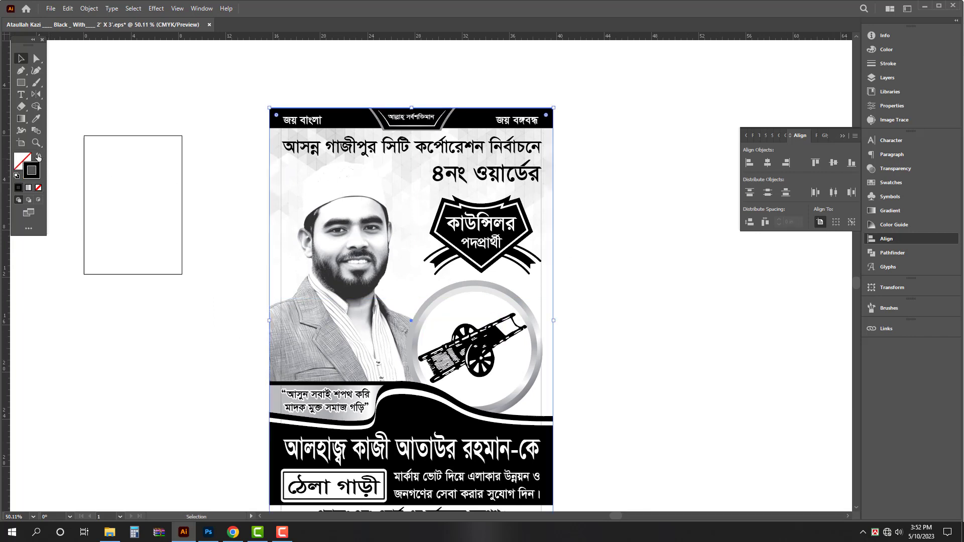
pyautogui.click(38, 157)
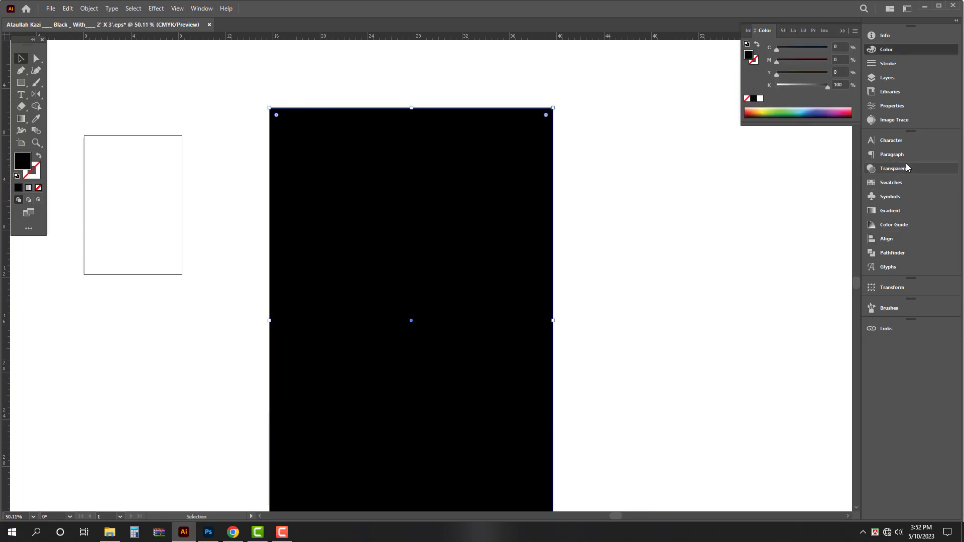
pyautogui.click(890, 210)
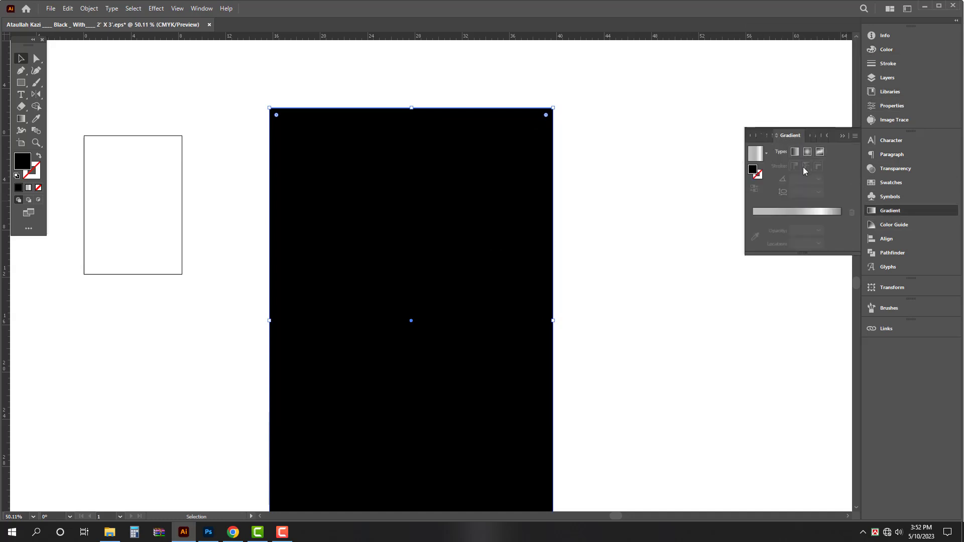
pyautogui.click(755, 154)
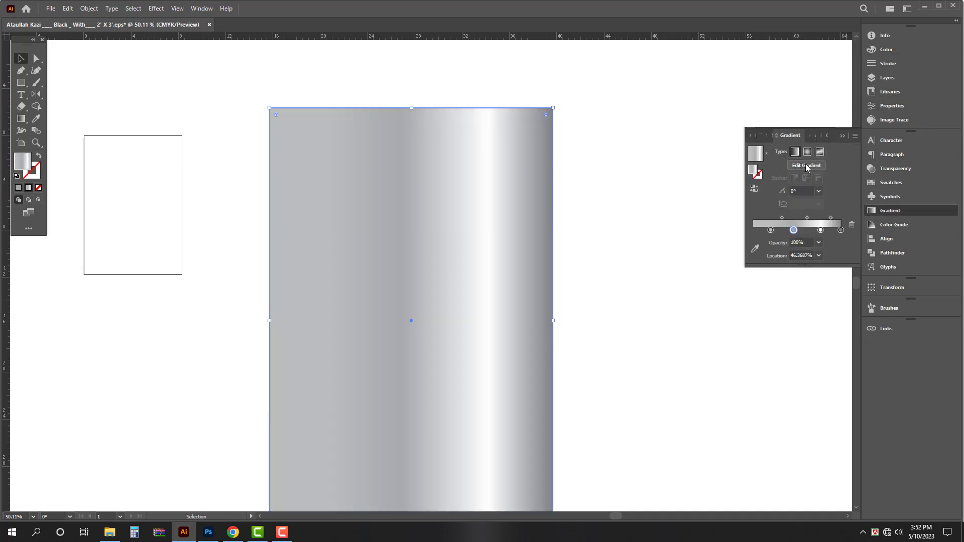
# - Remove the two grey stops at the start of the rectangle's gradient, keeping the white stop and the grey end stop
pyautogui.click(771, 231)
pyautogui.press('Delete')
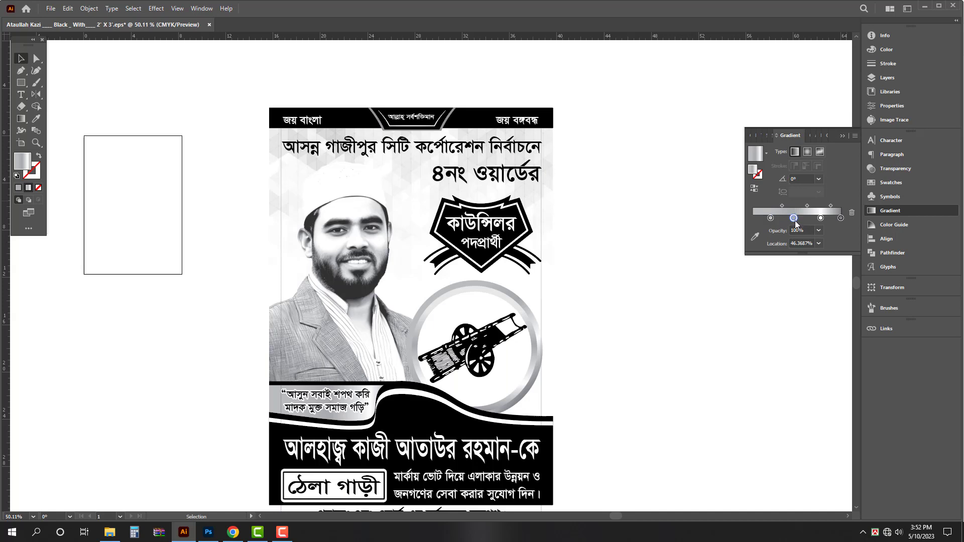
pyautogui.hotkey('ctrl', 'z')
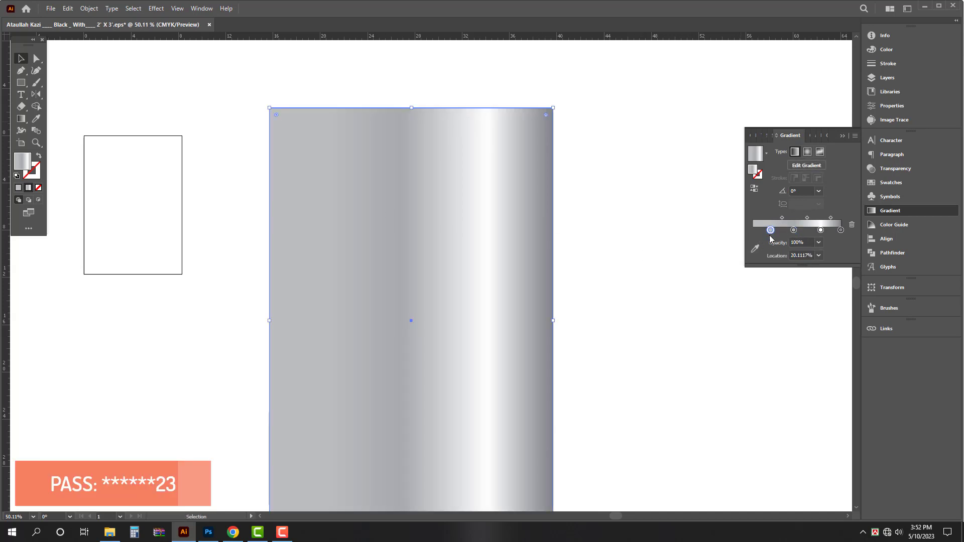
pyautogui.click(852, 225)
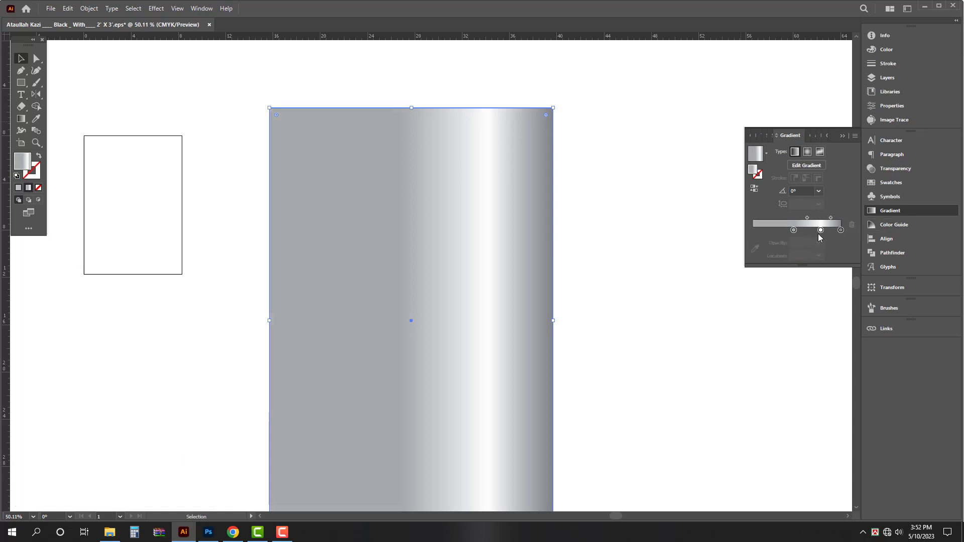
pyautogui.click(795, 231)
pyautogui.click(852, 225)
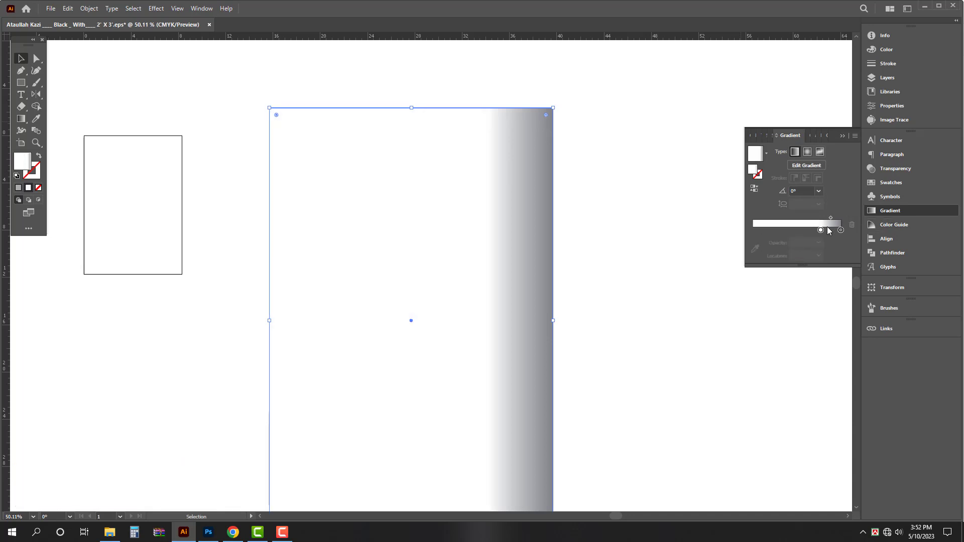
# - Shift the gradient's white stop toward the middle and set the end stop's color to 12% black
pyautogui.click(821, 230)
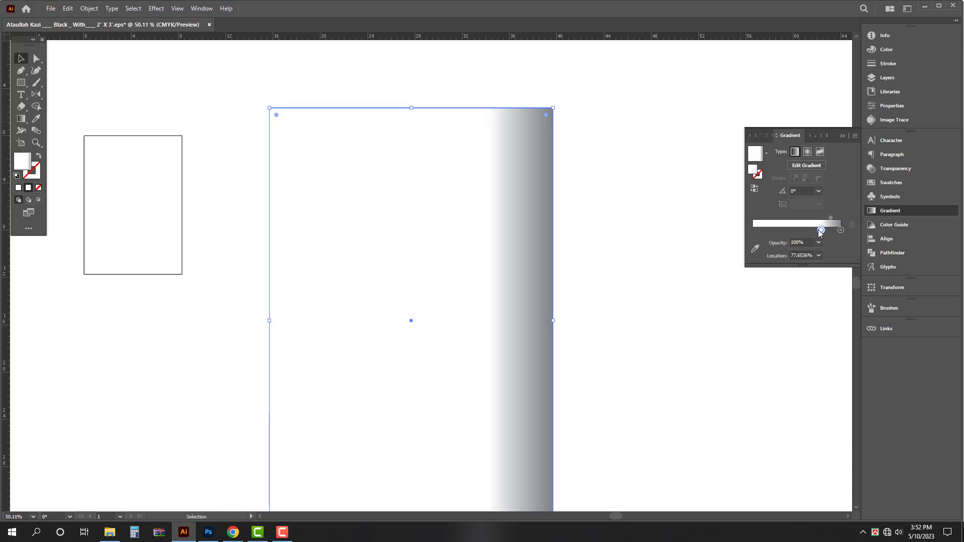
pyautogui.moveTo(821, 231); pyautogui.dragTo(804, 231)
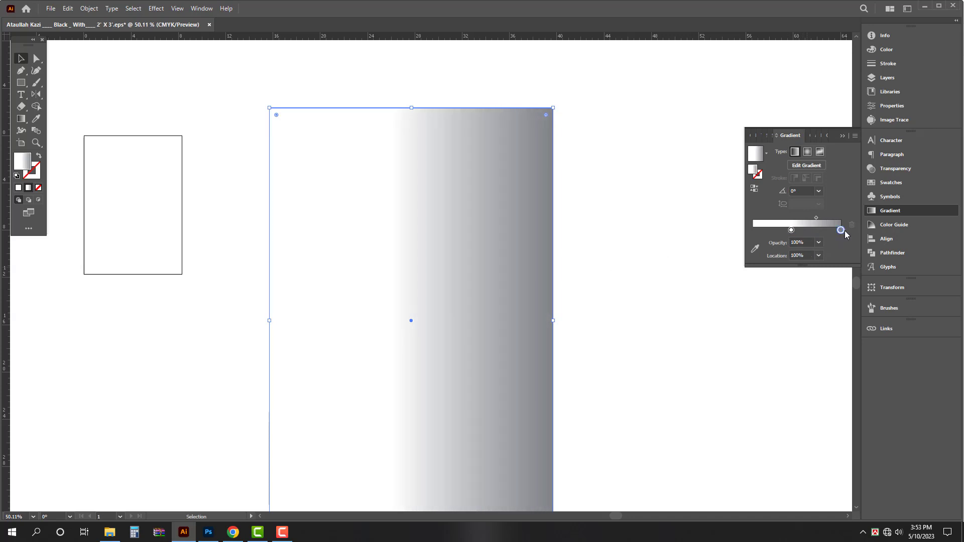
pyautogui.click(920, 50)
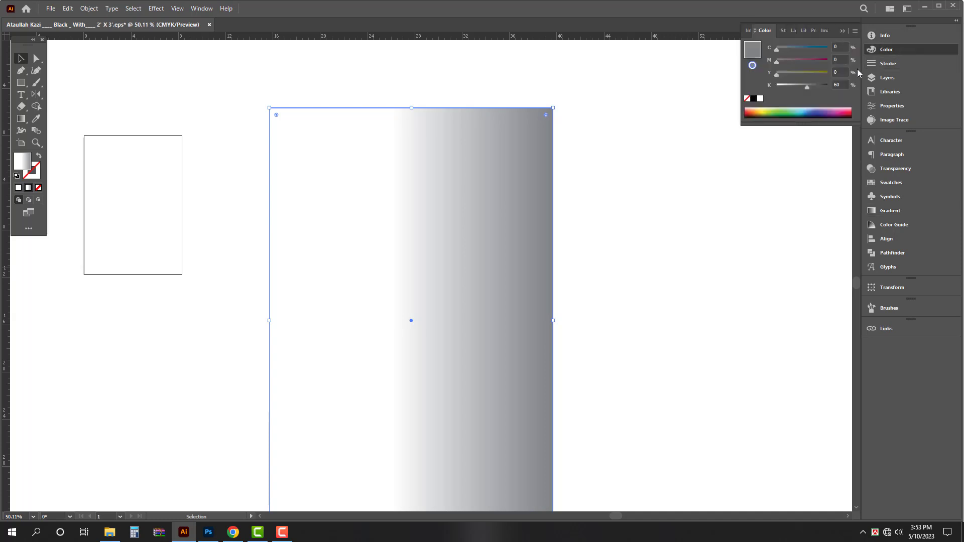
pyautogui.write('12')
pyautogui.press('Return')
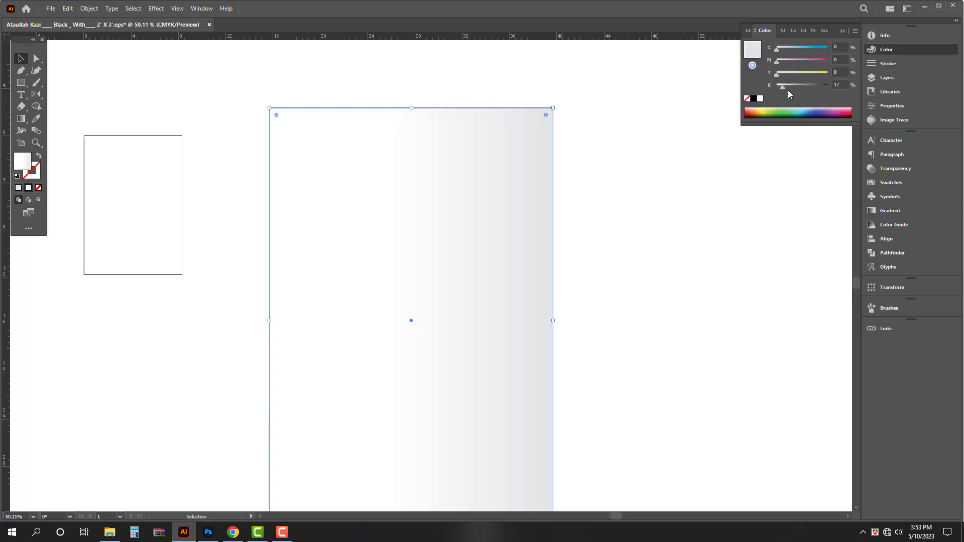
# - Set the rectangle's gradient angle to 90° and send the rectangle behind the texture and poster artwork
pyautogui.click(898, 225)
pyautogui.click(890, 211)
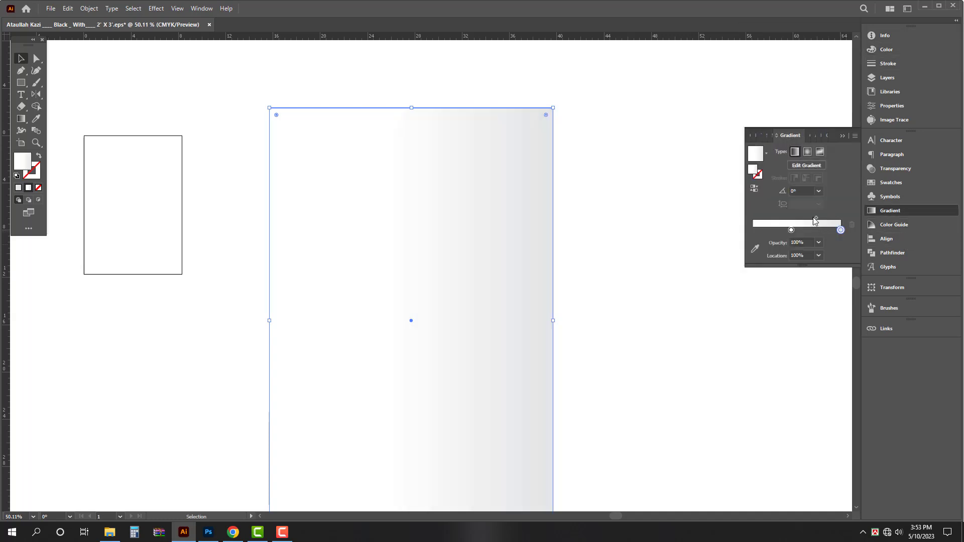
pyautogui.write('90')
pyautogui.press('Return')
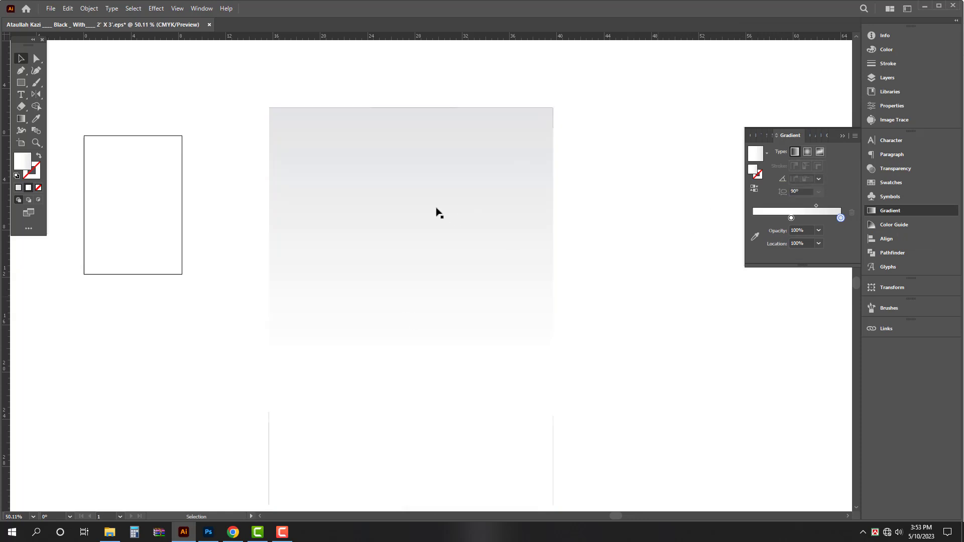
pyautogui.hotkey('ctrl', 'shift', '[')
pyautogui.click(629, 263)
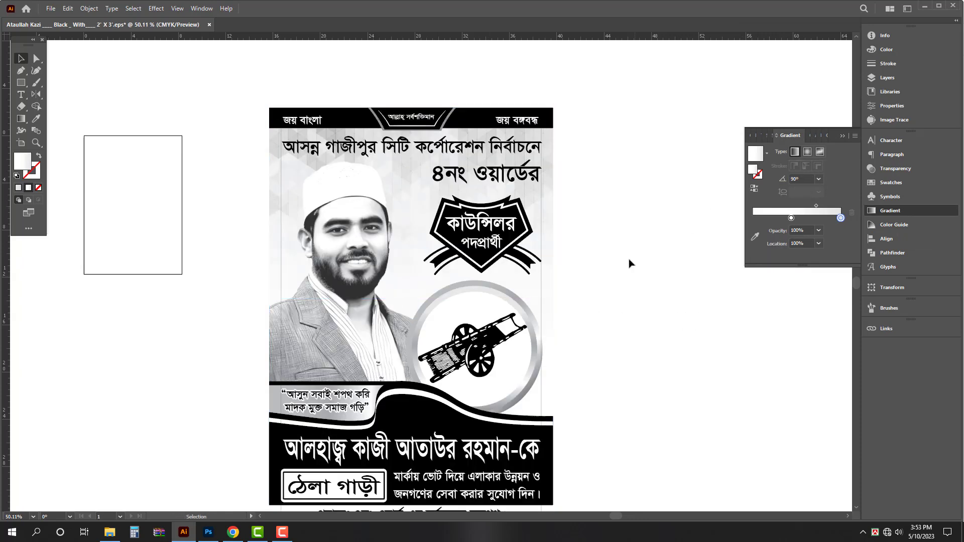
# - Stretch the election headline slightly taller and move the ward number line below it down
pyautogui.scroll(-1, 611, 258)
pyautogui.moveTo(612, 258); pyautogui.dragTo(581, 251)
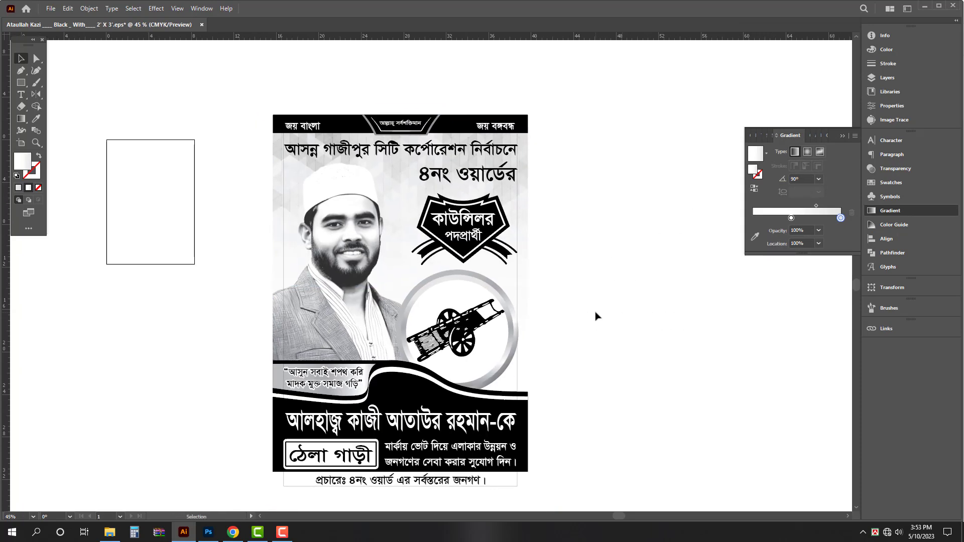
pyautogui.press('ctrl')
pyautogui.moveTo(407, 166); pyautogui.dragTo(583, 191)
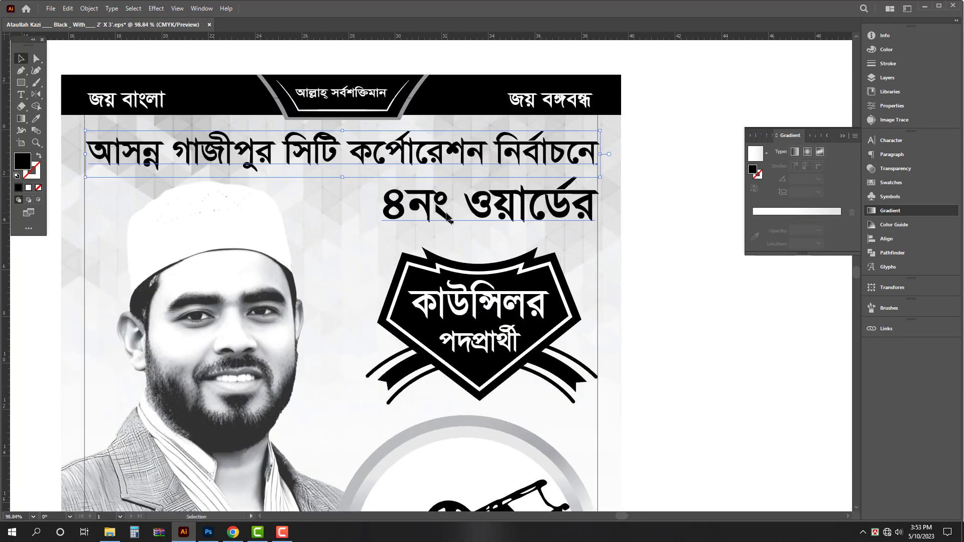
pyautogui.click(450, 213)
pyautogui.moveTo(342, 131); pyautogui.dragTo(344, 125)
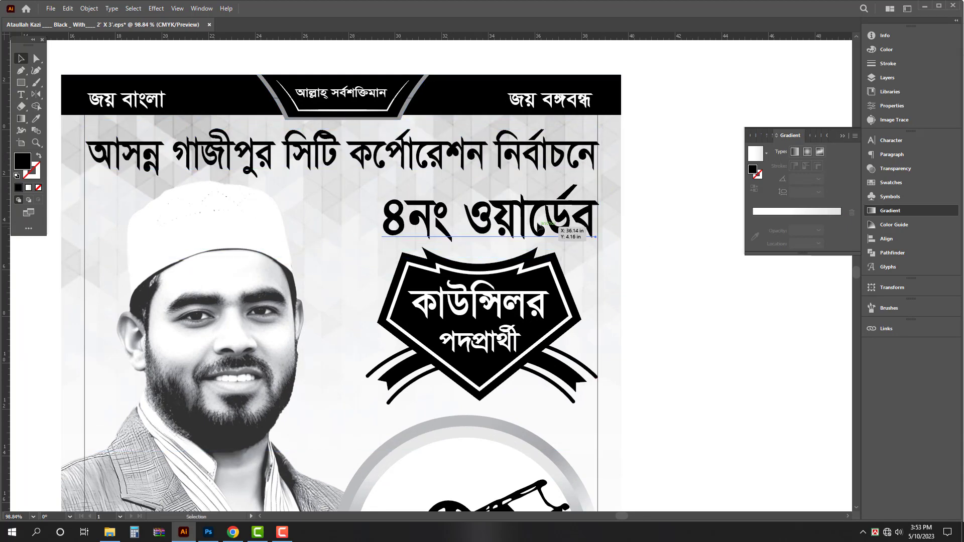
# - Enlarge the ward number line toward the portrait and fit it between the headline and the badge at the right margin
pyautogui.click(441, 227)
pyautogui.moveTo(382, 212); pyautogui.dragTo(354, 211)
pyautogui.moveTo(573, 211); pyautogui.dragTo(570, 210)
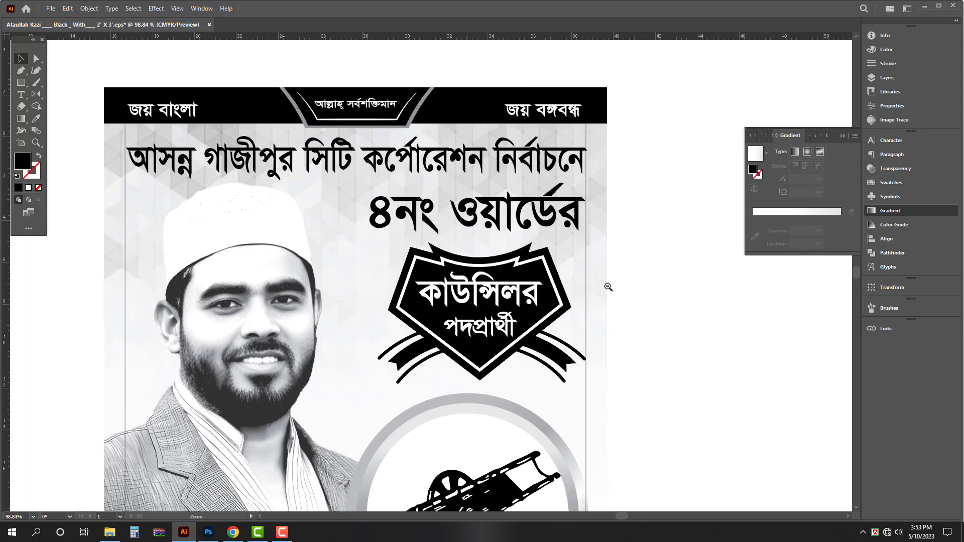
# - Copy the election headline and add the Drop Shadow effect to both the headline and the ward number line
pyautogui.scroll(-1, 487, 201)
pyautogui.moveTo(239, 238); pyautogui.dragTo(243, 246)
pyautogui.click(415, 156)
pyautogui.hotkey('ctrl', 'c')
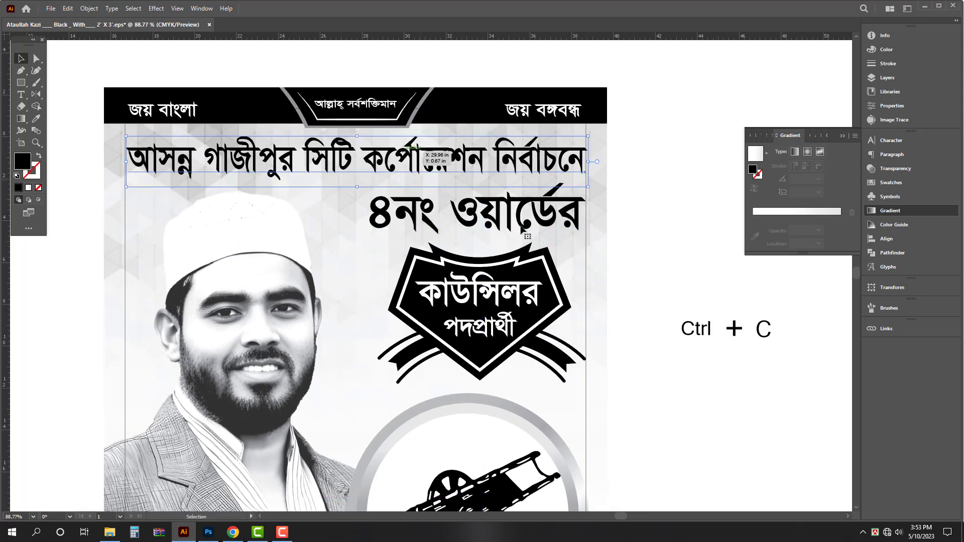
pyautogui.keyDown('shift'); pyautogui.click(528, 222); pyautogui.keyUp('shift')
pyautogui.scroll(1, 560, 185)
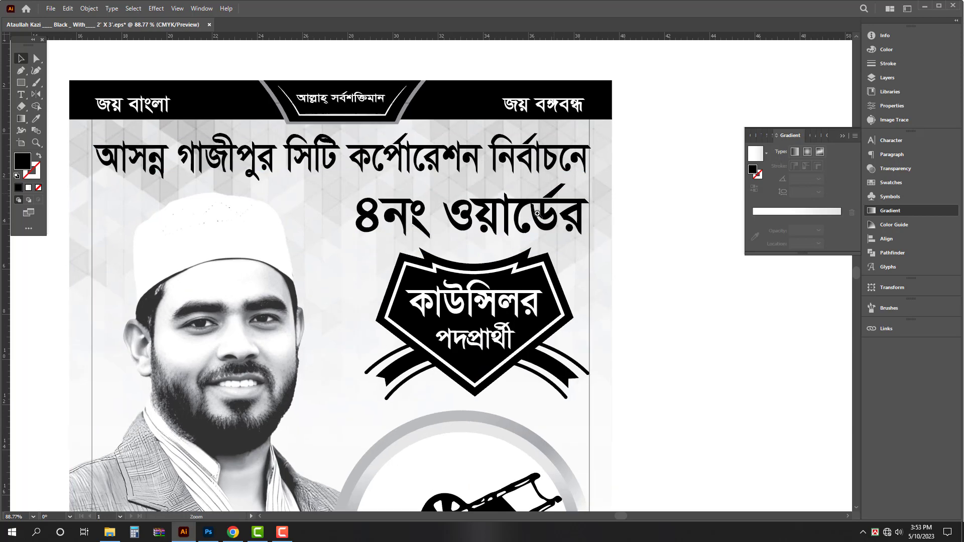
pyautogui.click(155, 8)
pyautogui.moveTo(231, 125)
pyautogui.click(314, 126)
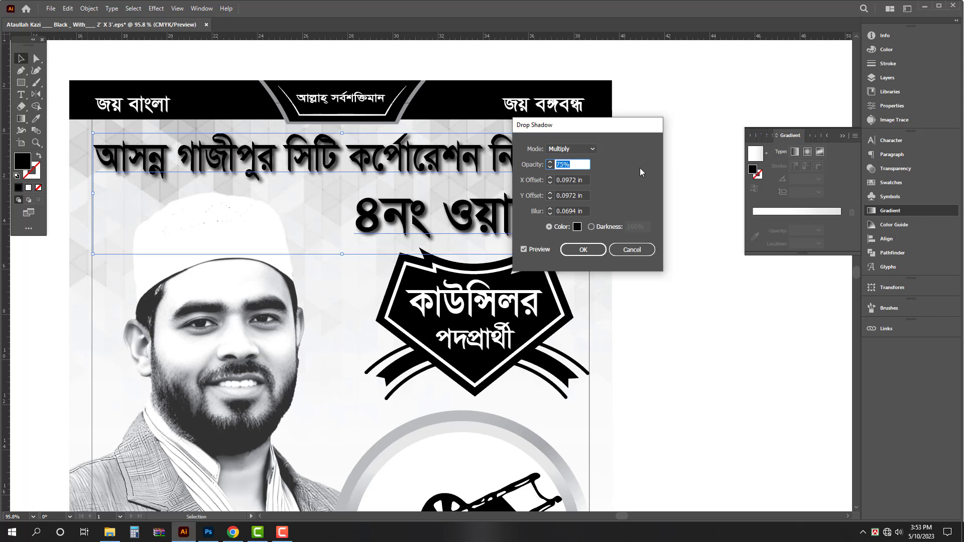
# - Set the drop shadow to 55% opacity with 0.1 in X offset, Y offset and blur, and expand both lines' appearance
pyautogui.write('55')
pyautogui.press('Tab')
pyautogui.write('.1')
pyautogui.press('Tab')
pyautogui.write('.')
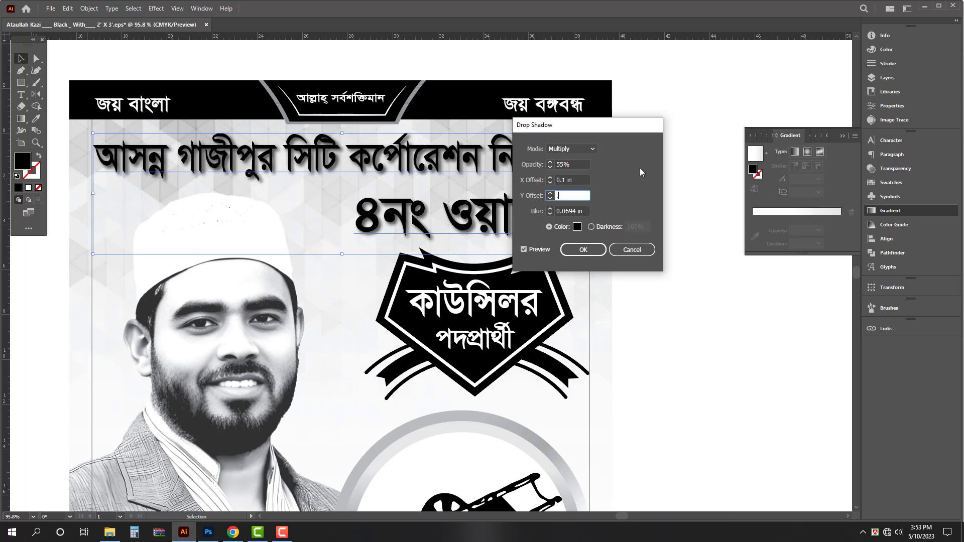
pyautogui.write('1')
pyautogui.press('Tab')
pyautogui.write('.1')
pyautogui.press('Tab')
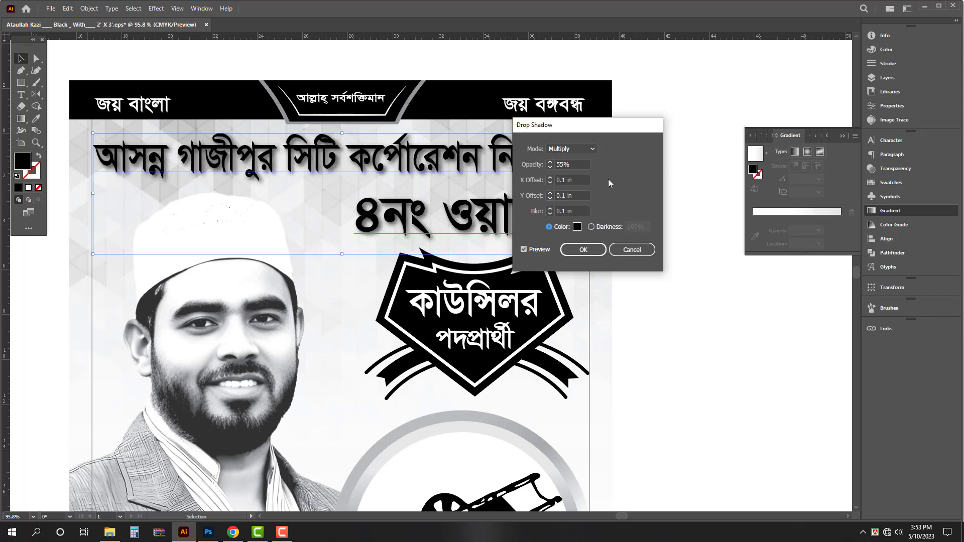
pyautogui.click(586, 251)
pyautogui.click(89, 8)
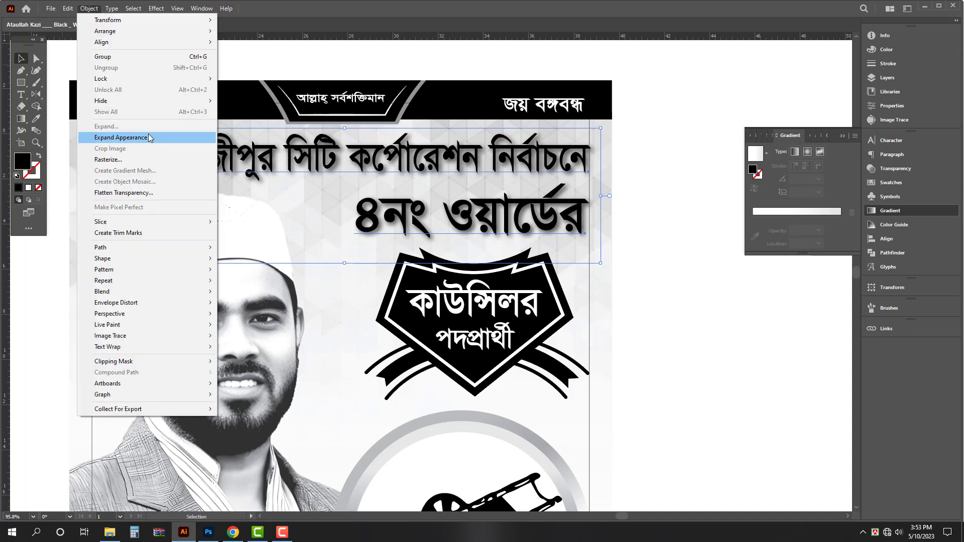
pyautogui.click(149, 137)
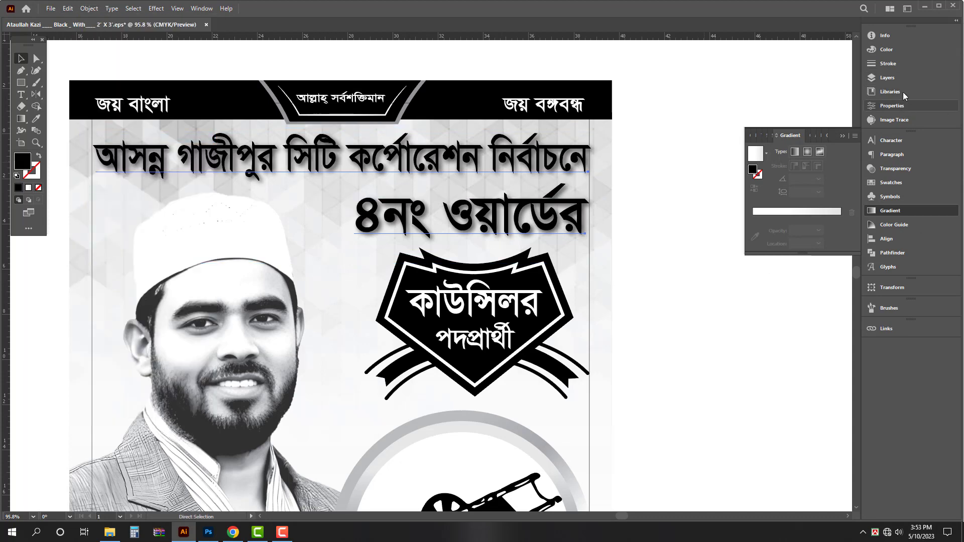
# - Give the headline and ward number text a white stroke of weight 12 and paste the copied black lettering in front
pyautogui.click(888, 63)
pyautogui.click(799, 45)
pyautogui.write('12')
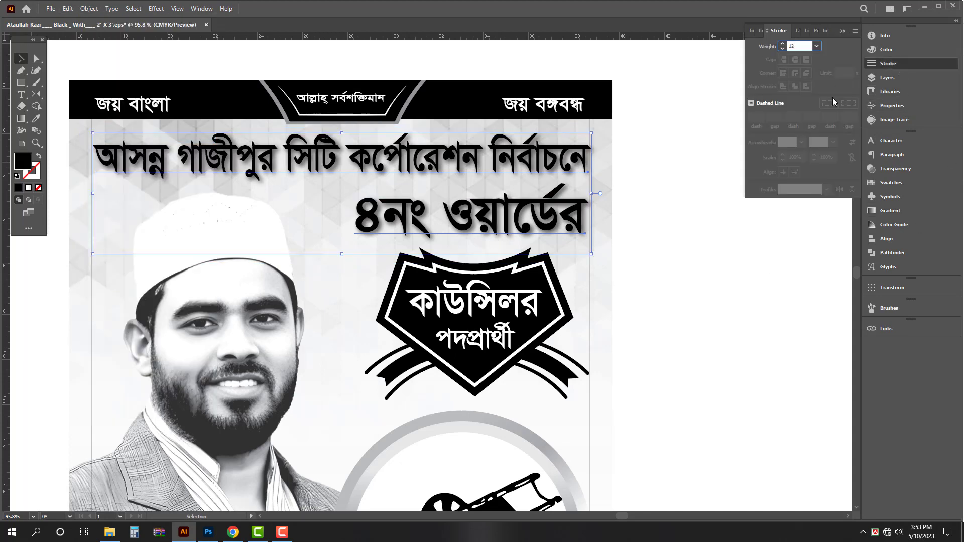
pyautogui.press('Return')
pyautogui.click(887, 50)
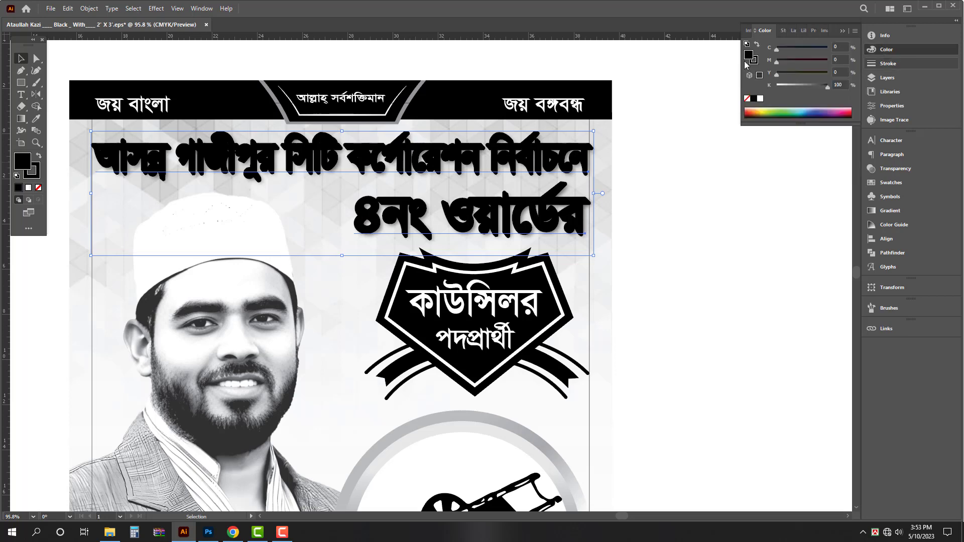
pyautogui.click(761, 99)
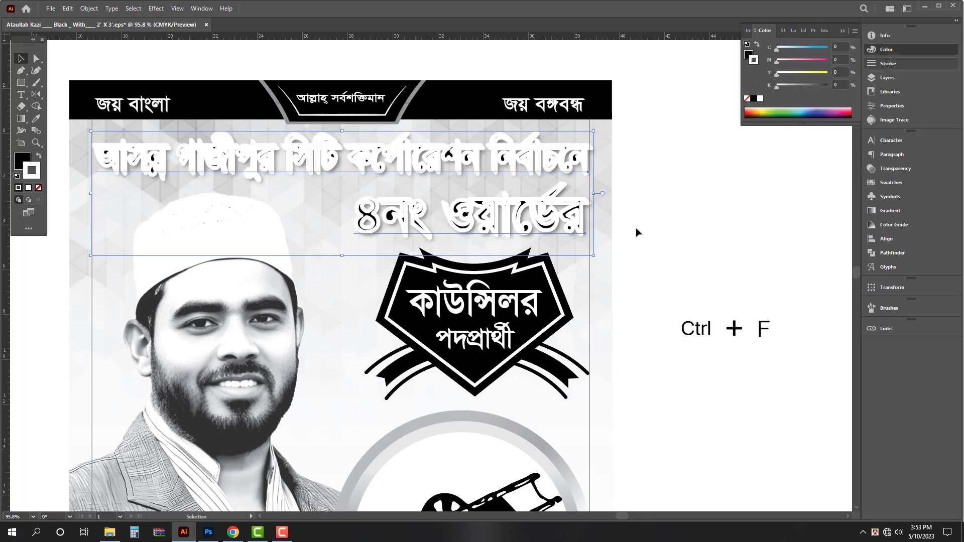
pyautogui.hotkey('ctrl', 'f')
pyautogui.click(659, 237)
# - Remove the thin inner margin rectangle from the poster, leaving the artwork and backgrounds in place
pyautogui.moveTo(381, 221); pyautogui.dragTo(283, 226)
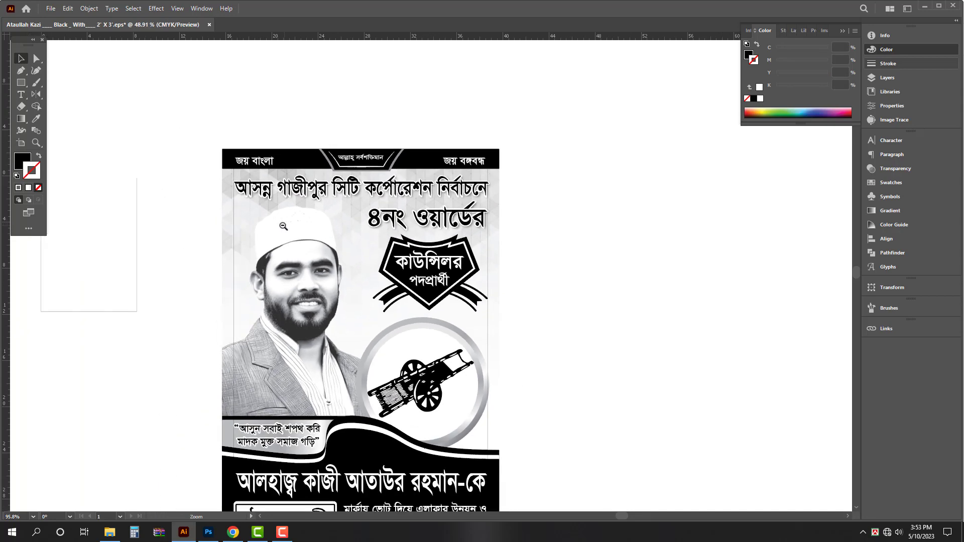
pyautogui.moveTo(359, 339); pyautogui.dragTo(418, 260)
pyautogui.moveTo(661, 339); pyautogui.dragTo(671, 333)
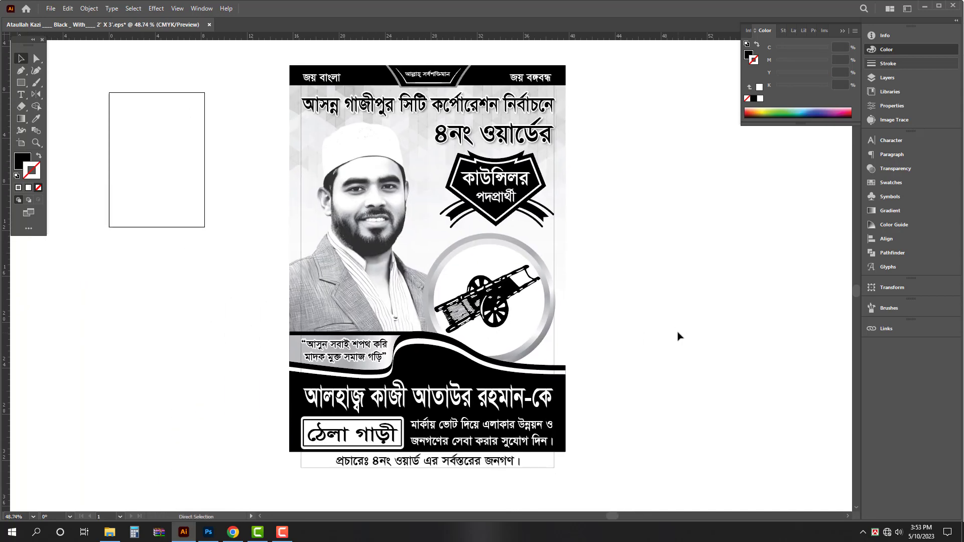
pyautogui.click(561, 475)
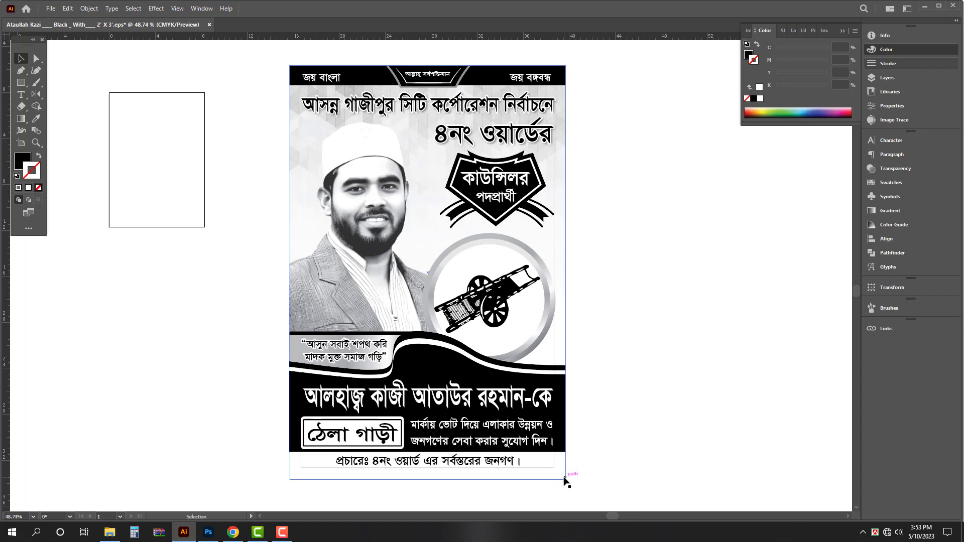
pyautogui.click(678, 390)
pyautogui.click(559, 248)
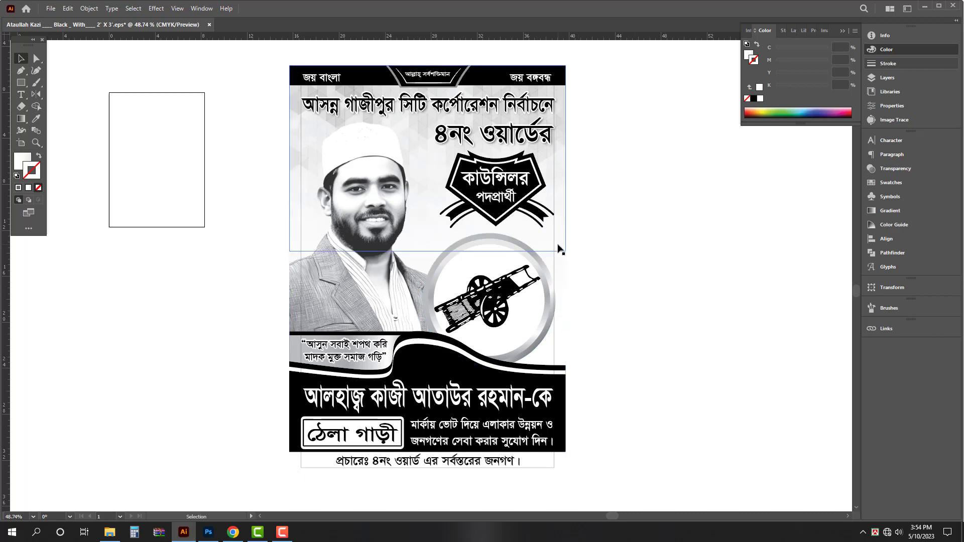
pyautogui.click(676, 241)
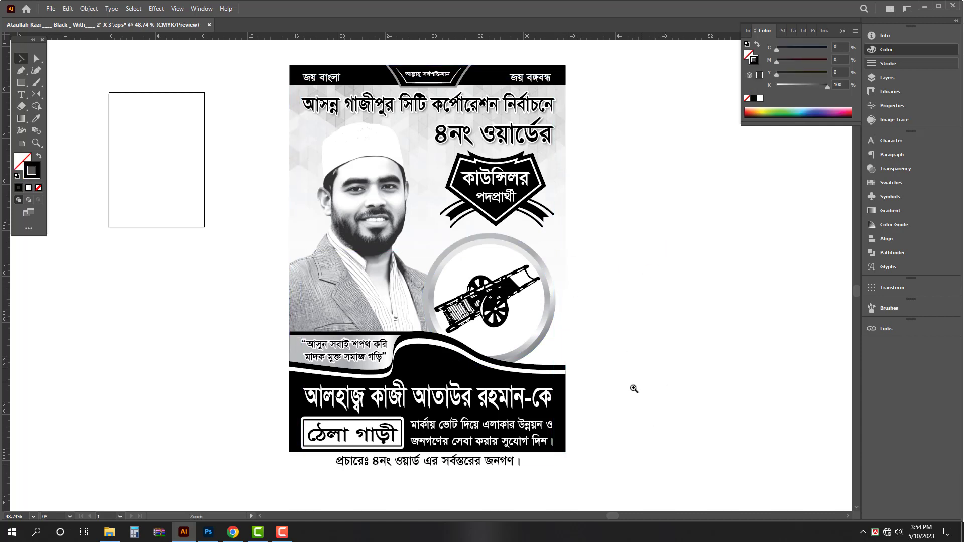
# - Examine the complete poster layout in full-screen view without the interface, and restore the working view
pyautogui.scroll(1, 411, 193)
pyautogui.press('f')
pyautogui.scroll(2, 413, 157)
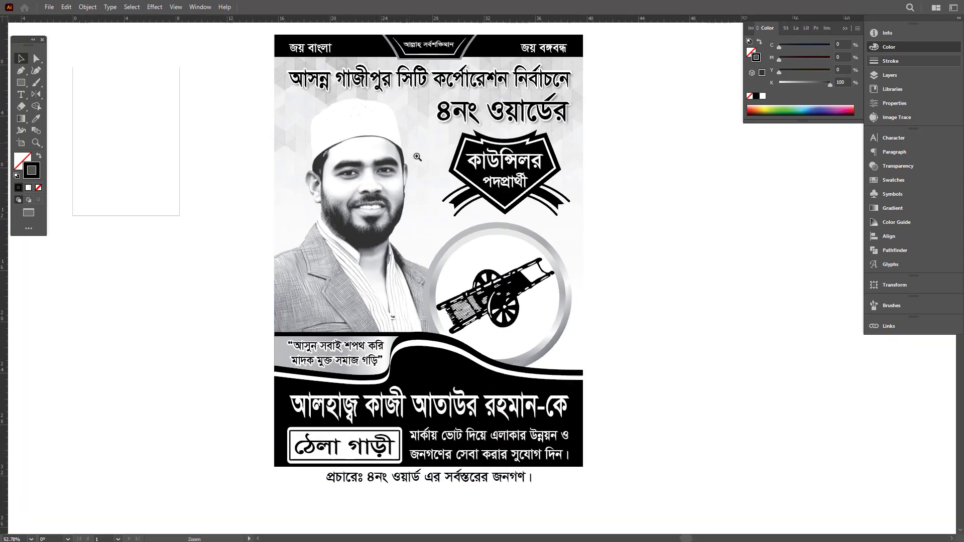
pyautogui.press('f')
pyautogui.moveTo(668, 181); pyautogui.dragTo(718, 202)
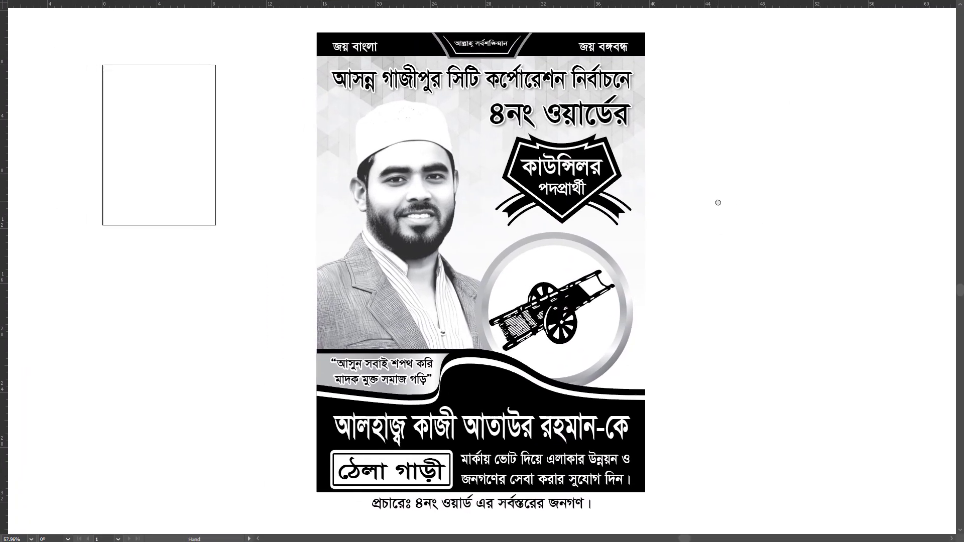
pyautogui.moveTo(685, 416); pyautogui.dragTo(687, 400)
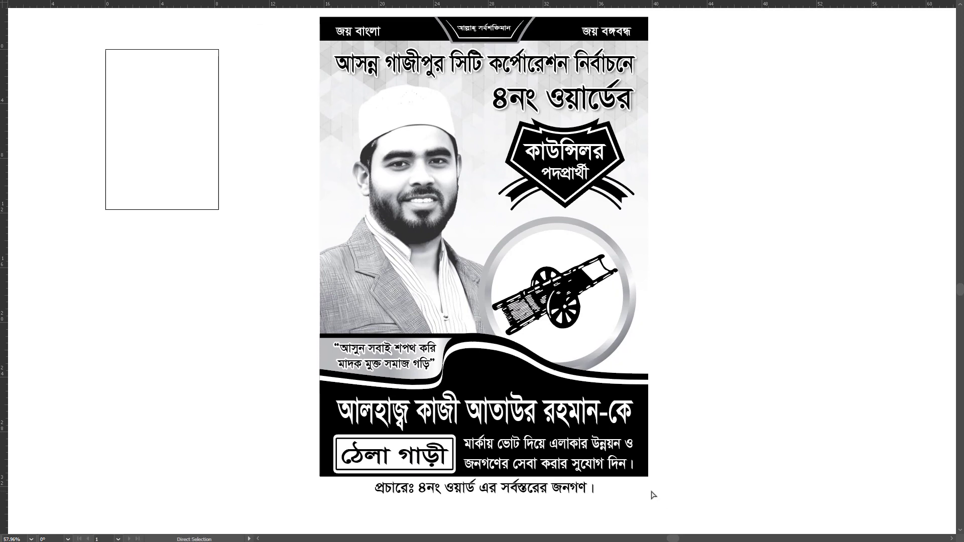
pyautogui.hotkey('shift', 'f')
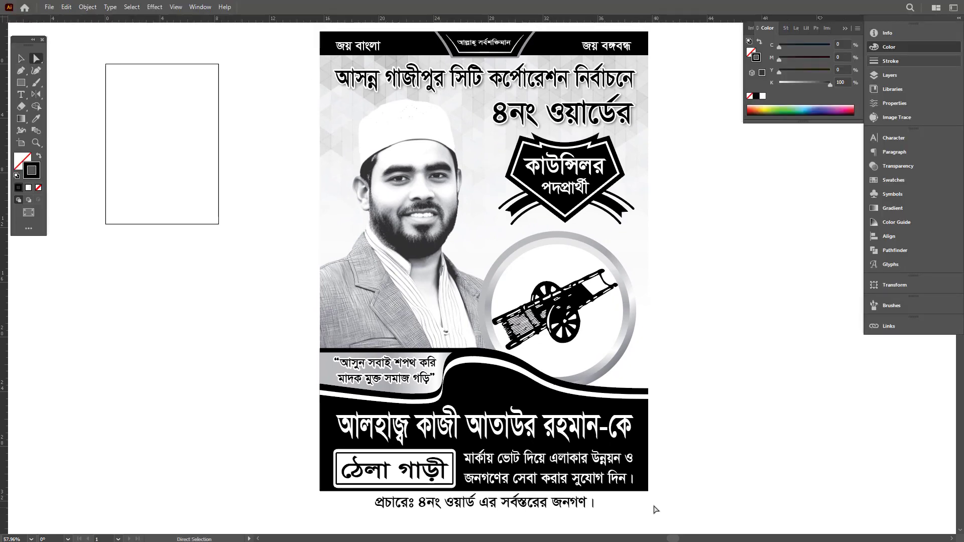
# - Give the white base rectangle behind the whole poster a solid black stroke
pyautogui.moveTo(644, 522); pyautogui.dragTo(646, 525)
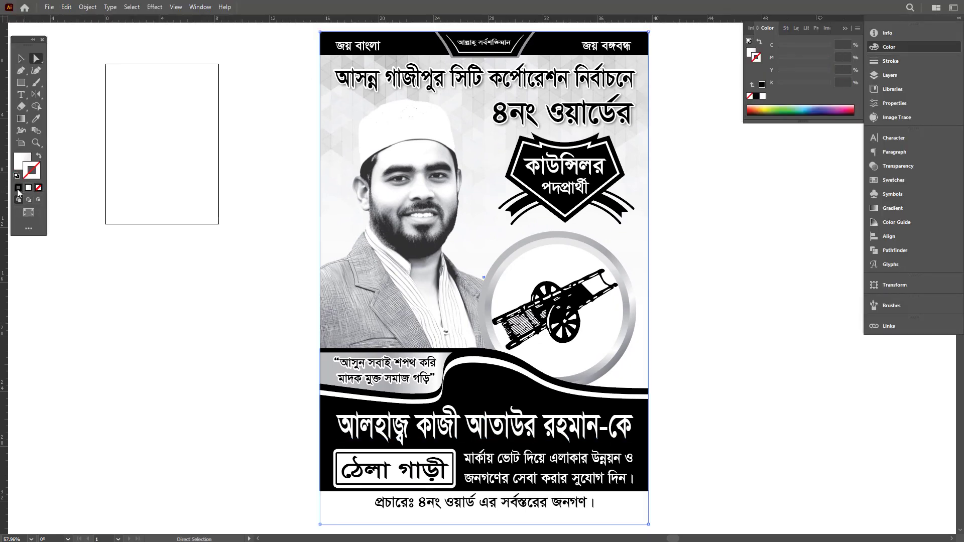
pyautogui.click(18, 190)
pyautogui.click(809, 372)
pyautogui.moveTo(723, 400)
pyautogui.mouseDown()
pyautogui.moveTo(710, 399)
pyautogui.moveTo(709, 370)
pyautogui.mouseUp()
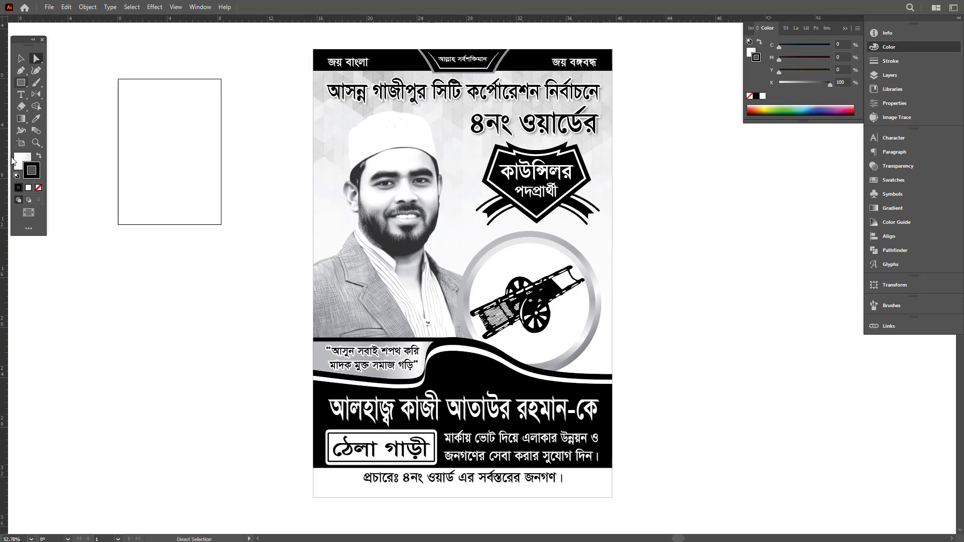
# - Move and resize the empty artboard beside the design so its corners fit the poster's outer edges
pyautogui.click(21, 143)
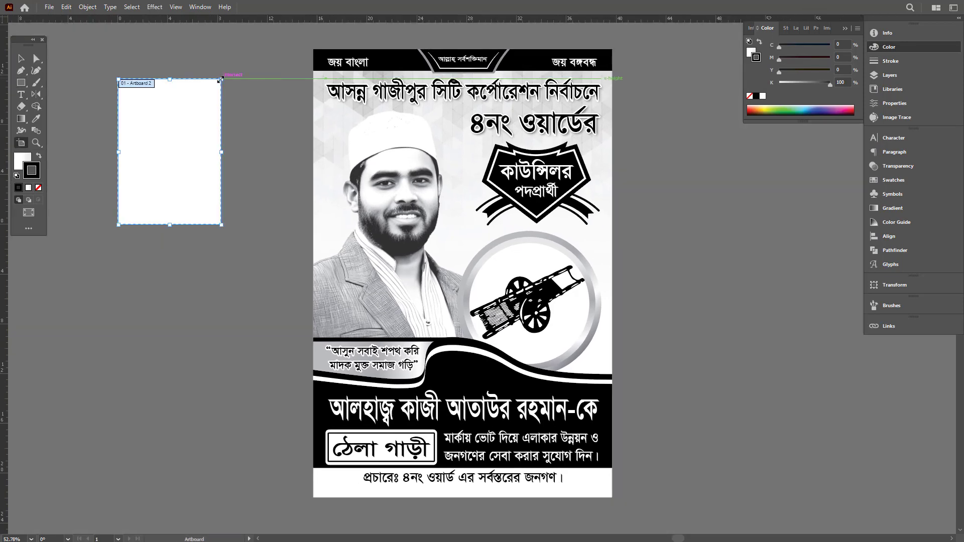
pyautogui.moveTo(220, 80); pyautogui.dragTo(612, 50)
pyautogui.moveTo(119, 225); pyautogui.dragTo(313, 503)
pyautogui.press('a')
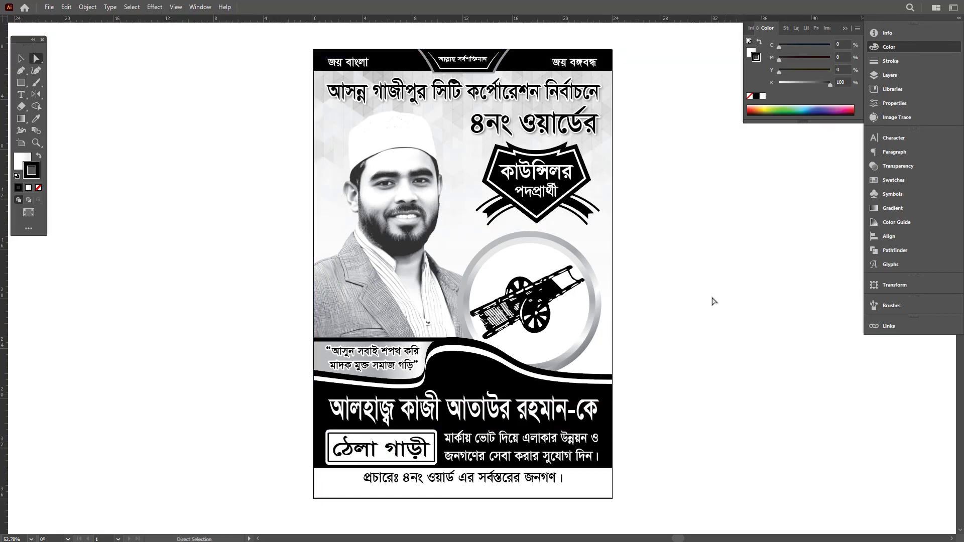
# - Show the guides and add a placeholder text line below the poster, enlarged to about 96 pt
pyautogui.moveTo(523, 469); pyautogui.dragTo(526, 305)
pyautogui.moveTo(452, 416); pyautogui.dragTo(536, 414)
pyautogui.hotkey('ctrl', ';')
pyautogui.press('t')
pyautogui.click(461, 345)
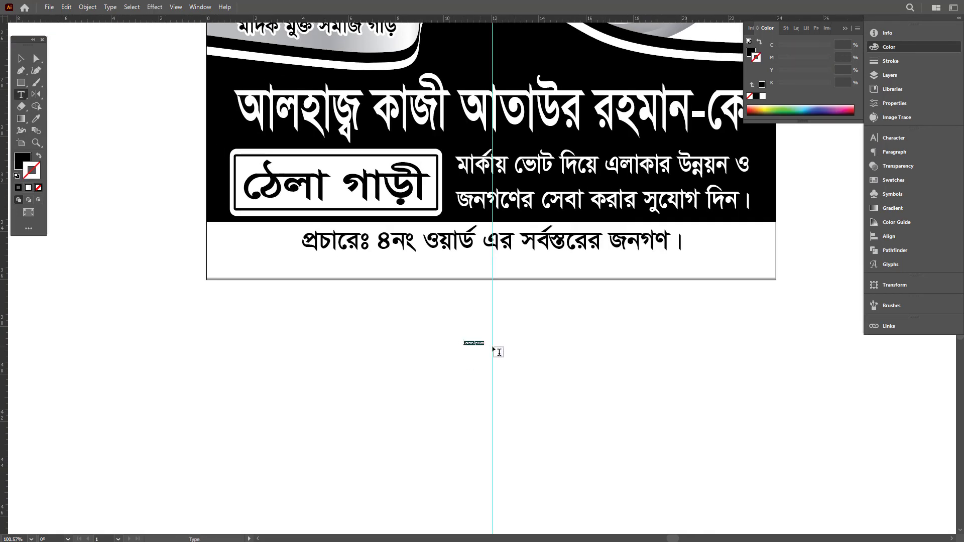
pyautogui.press('Escape')
pyautogui.moveTo(486, 347); pyautogui.dragTo(556, 361)
pyautogui.moveTo(491, 351); pyautogui.dragTo(409, 350)
# - Set the placeholder text's font to Myriad Variable Concept Light SemiCondensed
pyautogui.hotkey('ctrl', 't')
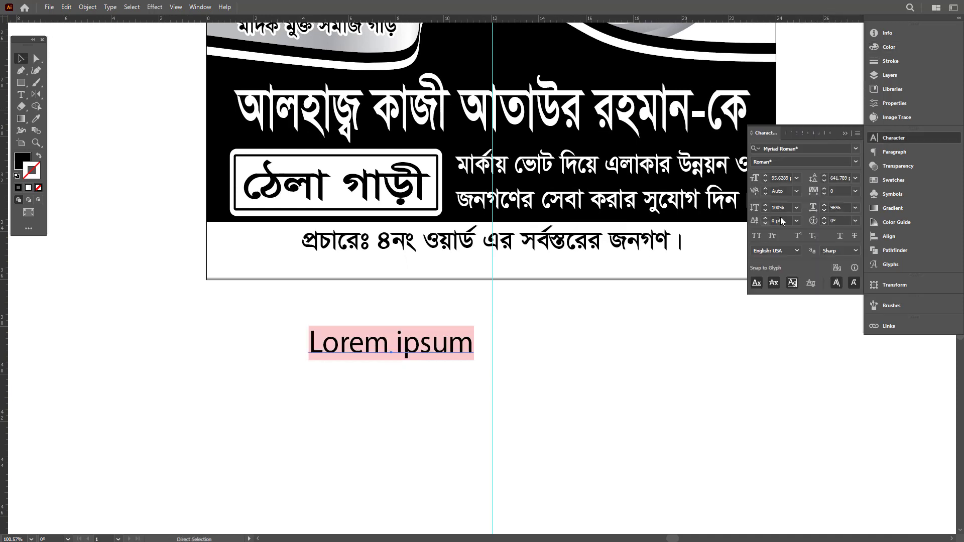
pyautogui.click(808, 148)
pyautogui.click(856, 149)
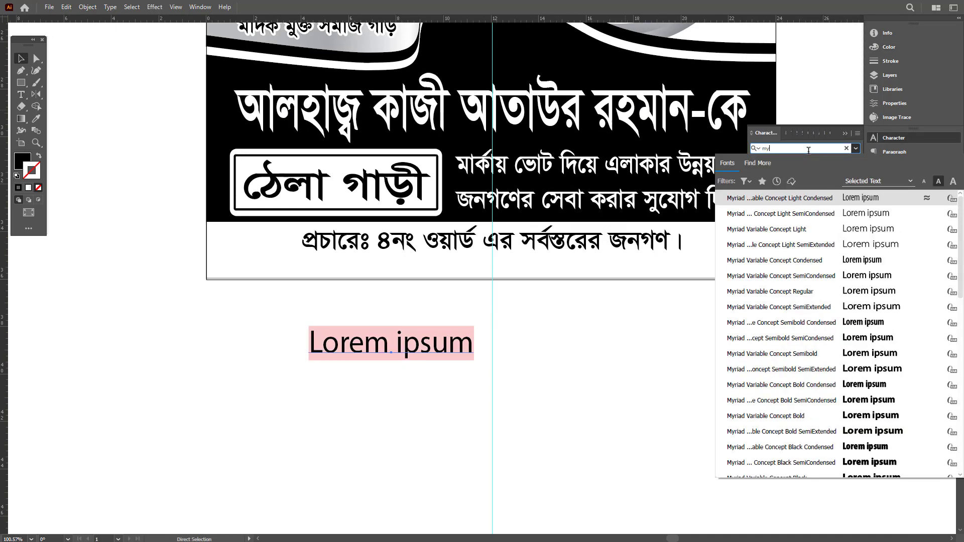
pyautogui.click(783, 213)
# - Replace the placeholder text with the print note "Size___ 24” X 36” ___ 200 Pcs"
pyautogui.doubleClick(437, 352)
pyautogui.hotkey('ctrl', 'a')
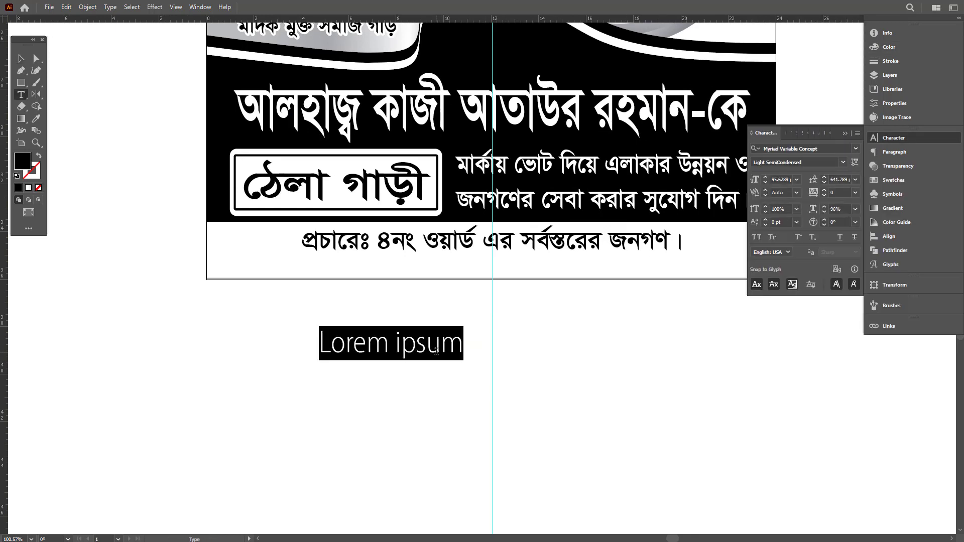
pyautogui.write('Si')
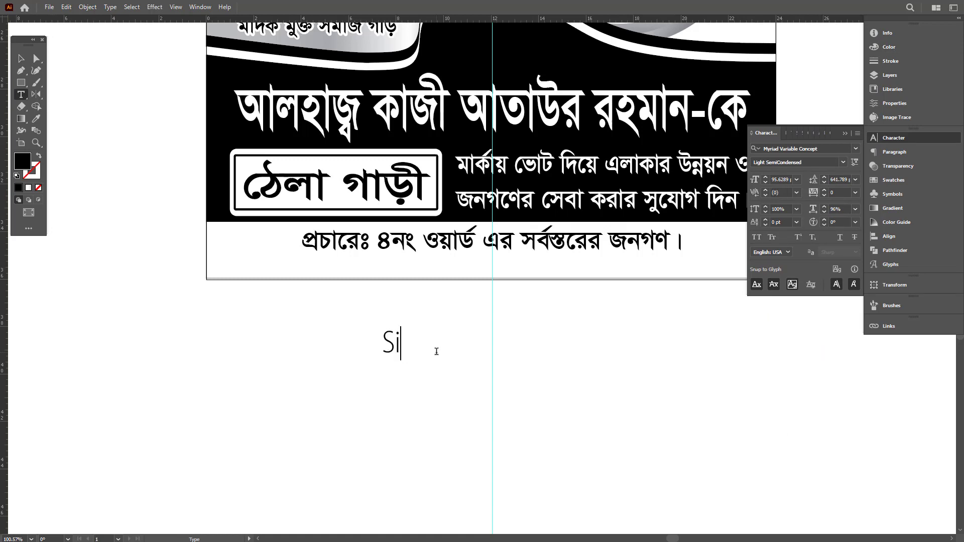
pyautogui.write('ze____ 24”')
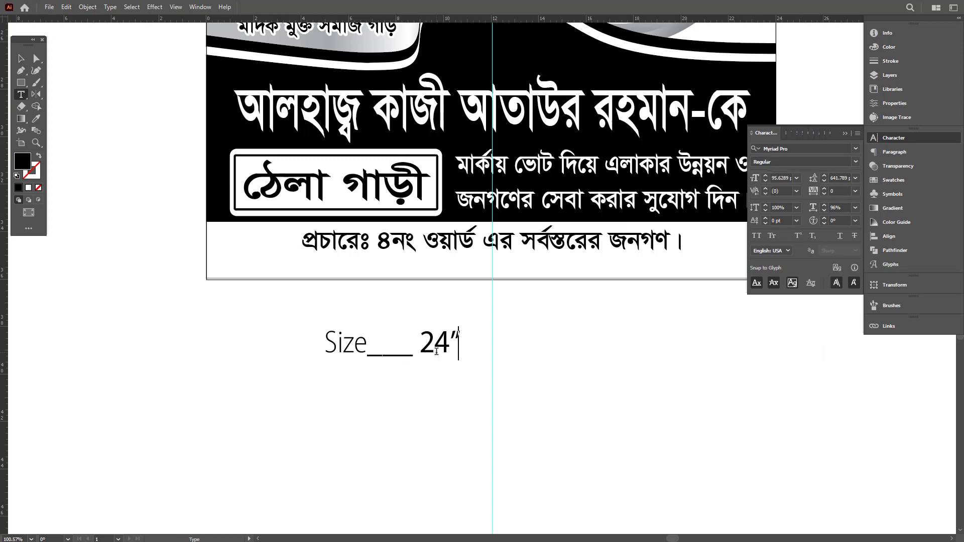
pyautogui.write(' X 36” ____ 200 Pcs')
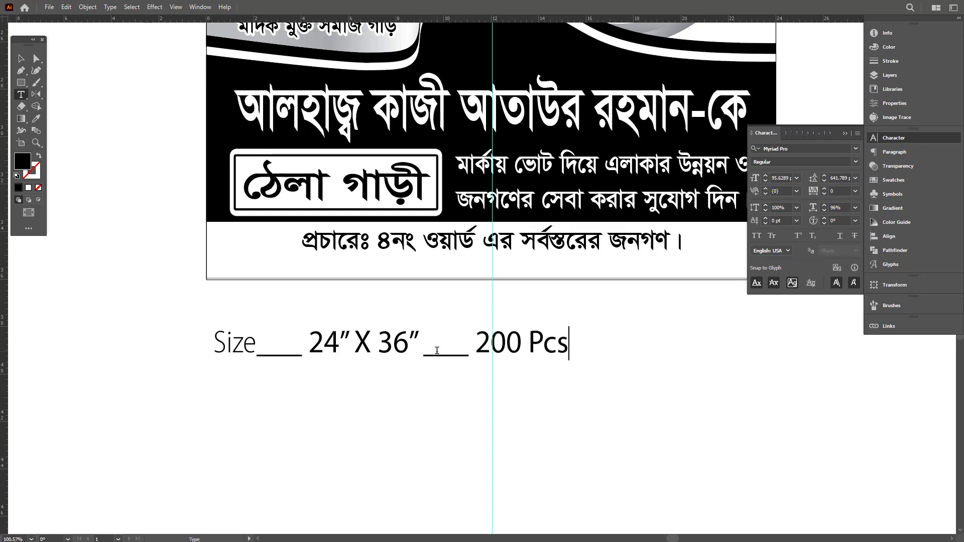
# - Match the whole print note to the light lettering of "Size" and centre it on the guide just below the poster
pyautogui.press('Escape')
pyautogui.click(342, 390)
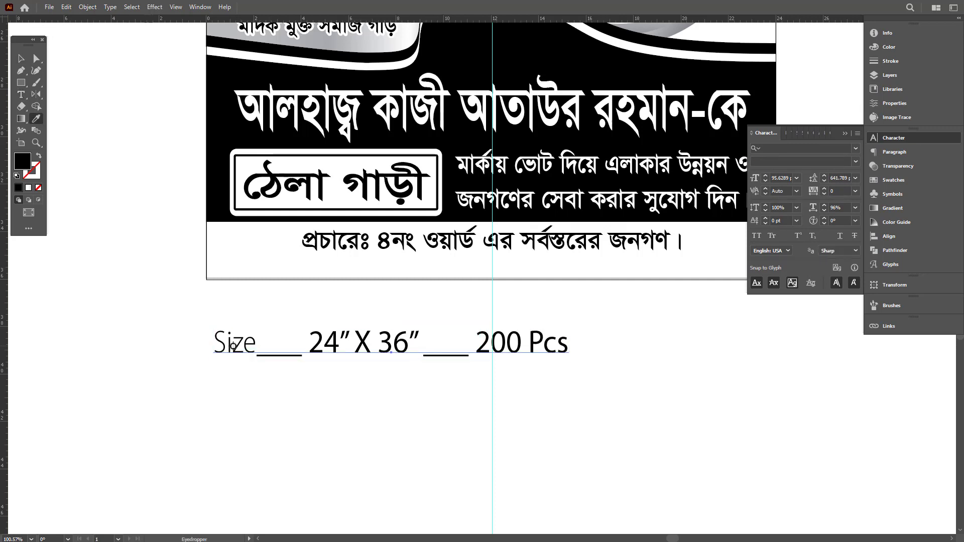
pyautogui.moveTo(506, 348); pyautogui.dragTo(620, 329)
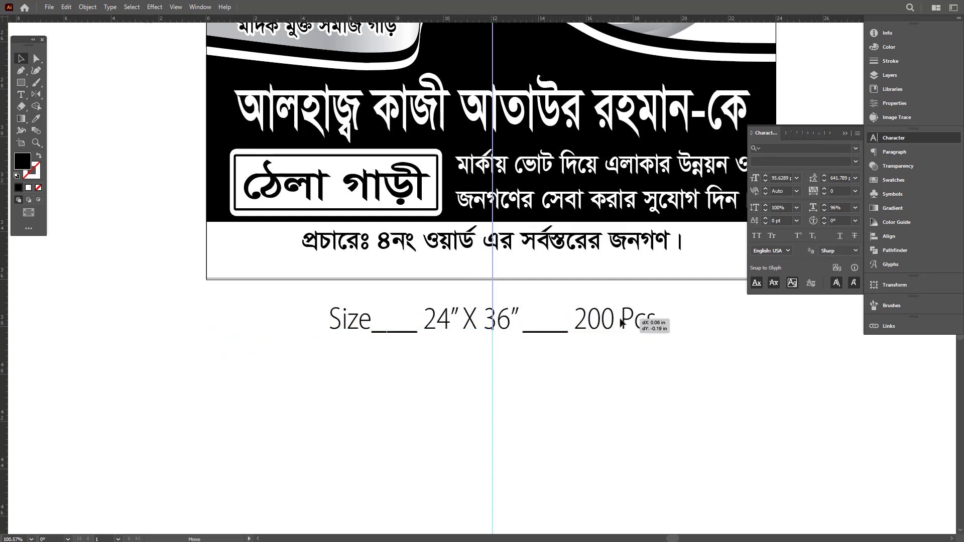
pyautogui.click(374, 418)
# - Hide the guides and save the finished poster file
pyautogui.scroll(-5, 375, 418)
pyautogui.scroll(3, 630, 301)
pyautogui.hotkey('ctrl', ';')
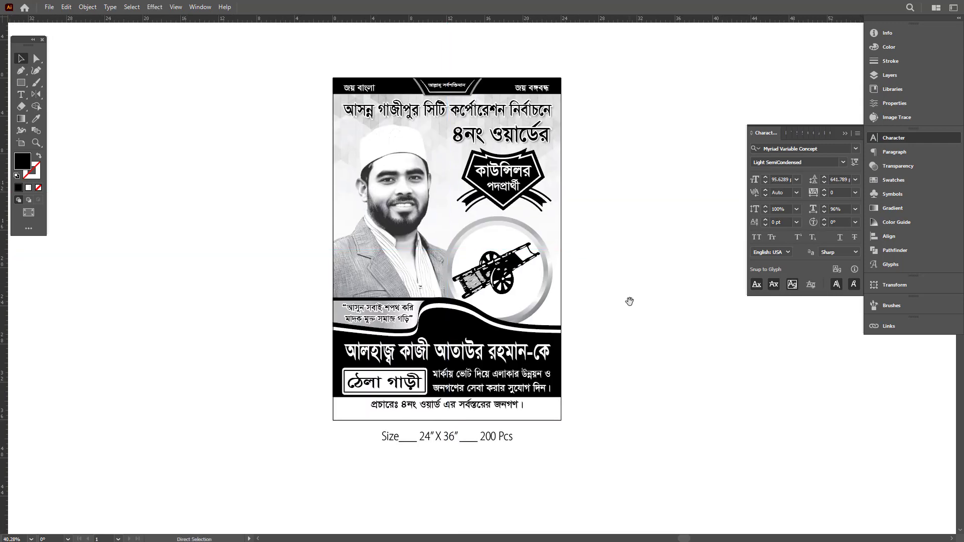
pyautogui.moveTo(553, 213); pyautogui.dragTo(632, 222)
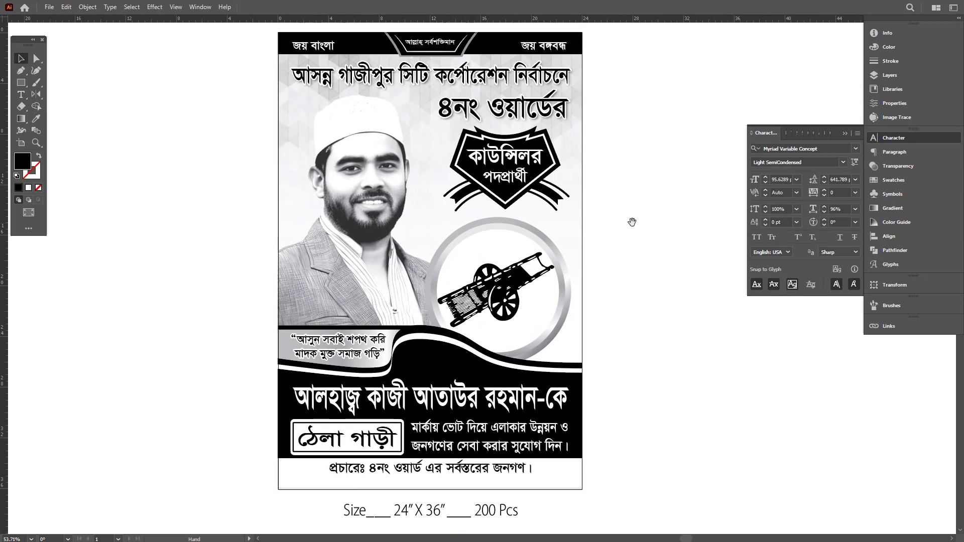
pyautogui.hotkey('ctrl', 's')
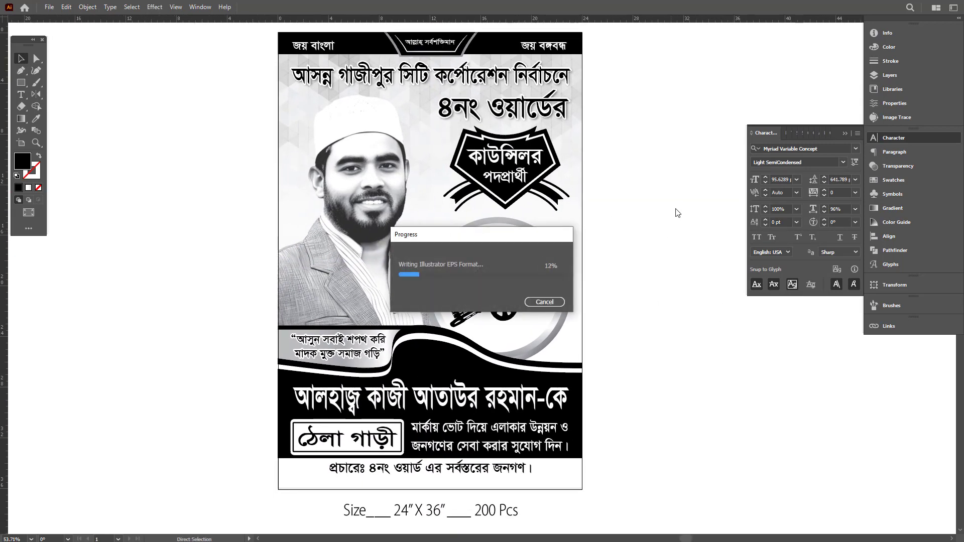